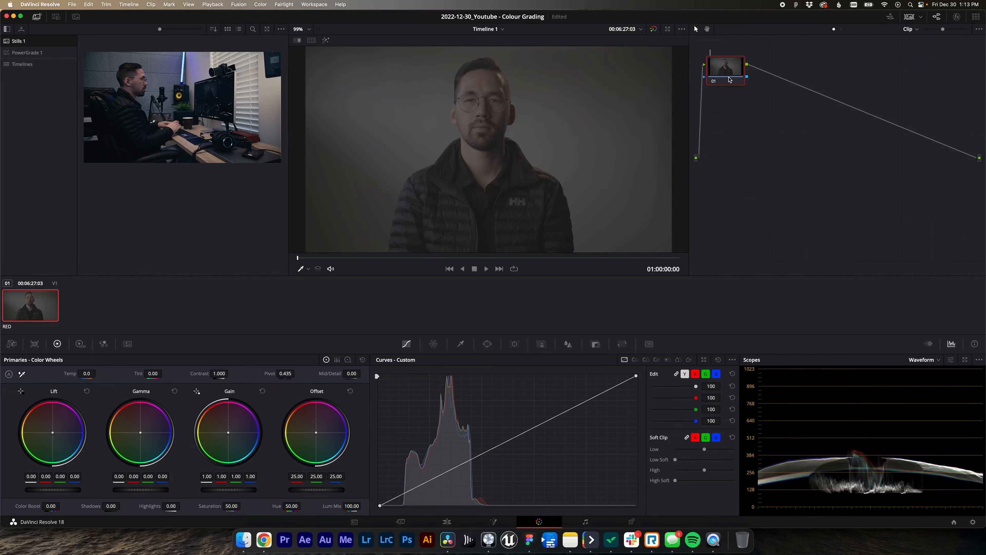
- Label the first node Balance and shift it slightly inward in the node graph
text(Bala)
key(Return)
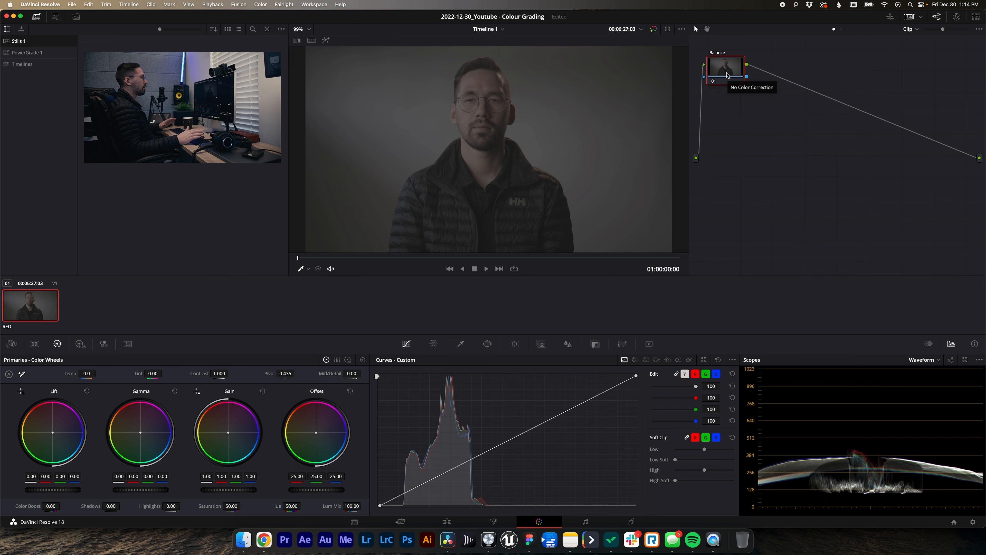
drag(728, 75, 738, 97)
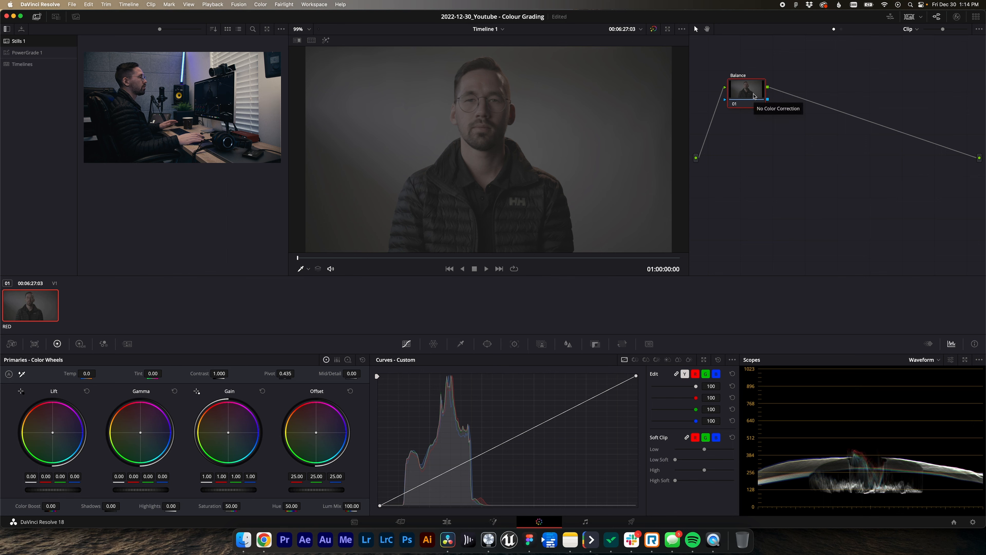
drag(752, 96, 750, 95)
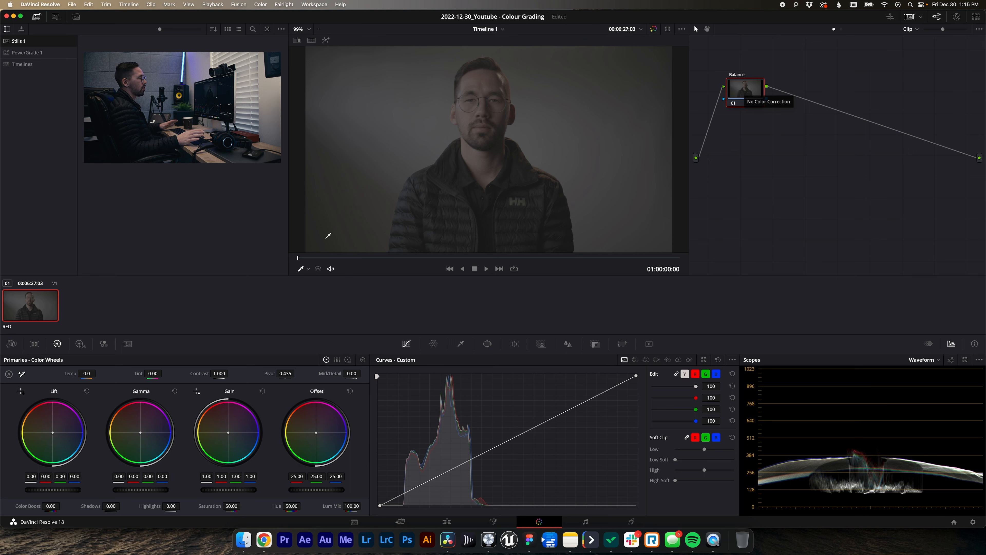
- Show the clip's Camera Raw settings and check the Decode Quality and ISO options
click(12, 345)
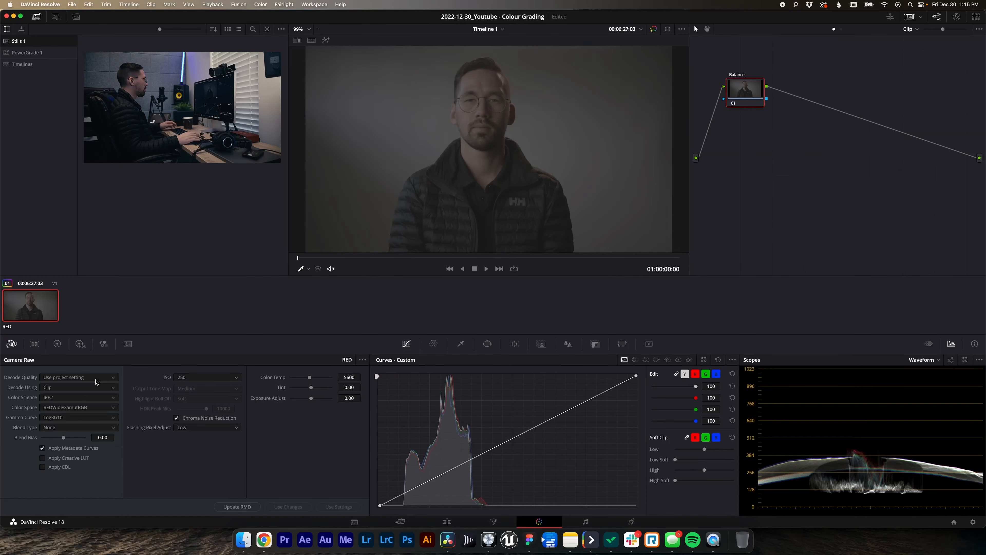
click(97, 377)
click(97, 378)
click(207, 379)
click(206, 381)
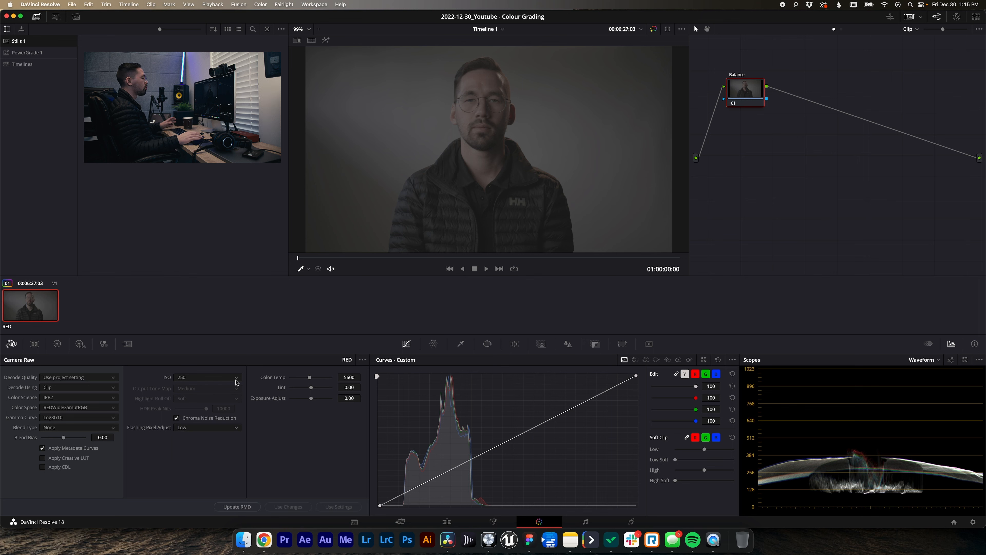
- Add a serial node before Balance, label it Grain, and place it above Balance at the start of the graph
drag(735, 91, 739, 91)
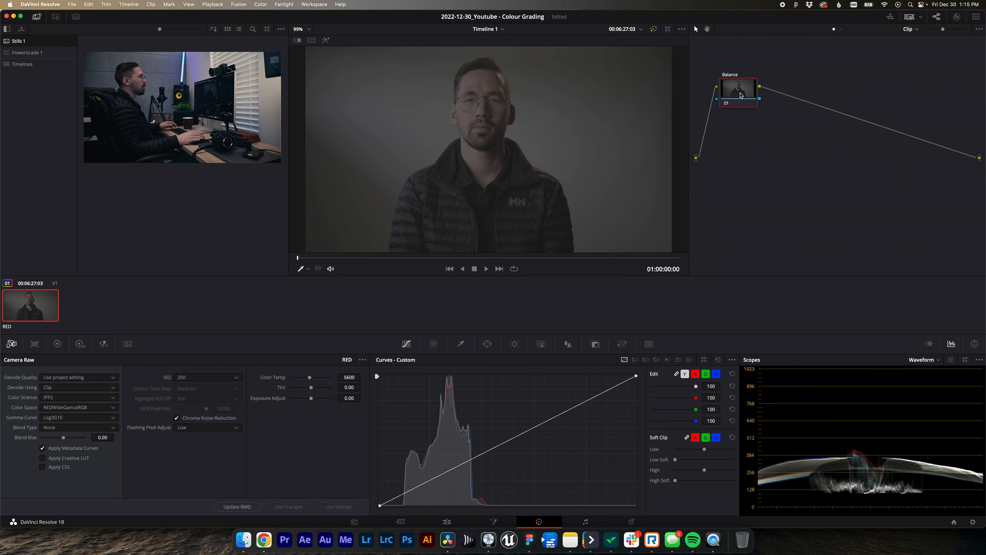
drag(737, 90, 749, 100)
key(shift+s)
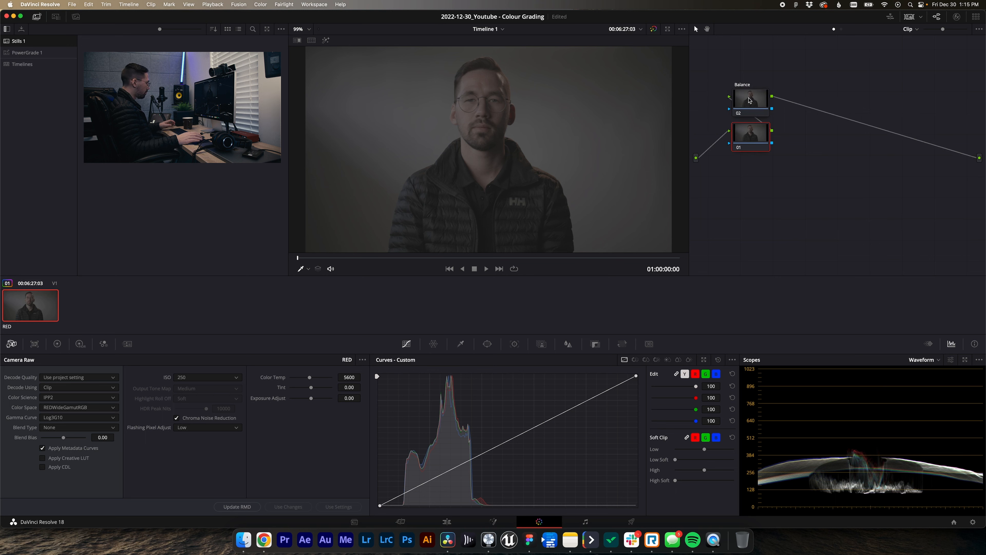
drag(764, 142, 750, 120)
drag(734, 61, 733, 81)
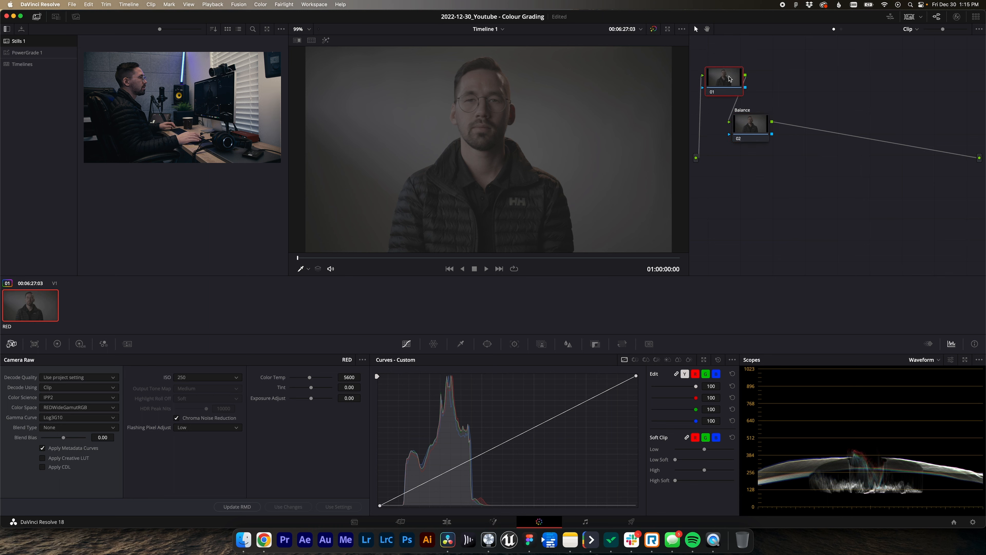
text(Grain)
key(Return)
drag(729, 79, 726, 76)
- Move Balance closer beneath Grain and add a serial node labelled Look after it
click(753, 130)
drag(753, 130, 736, 122)
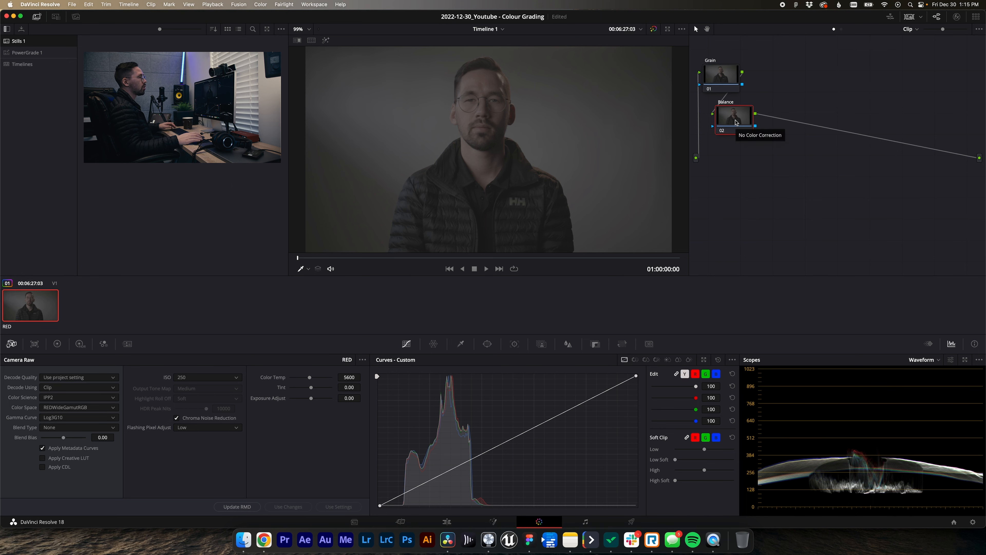
drag(736, 122, 739, 124)
key(alt+s)
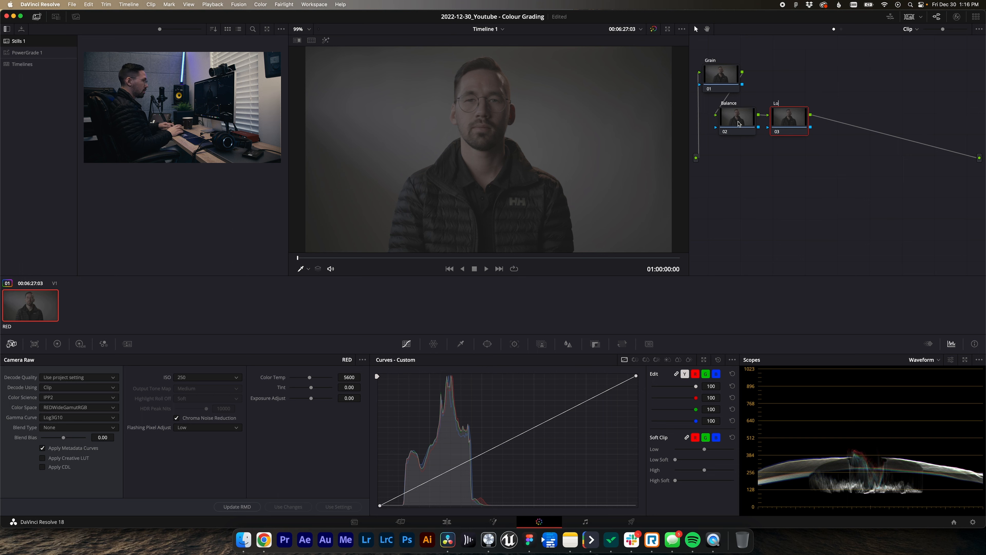
key(Return)
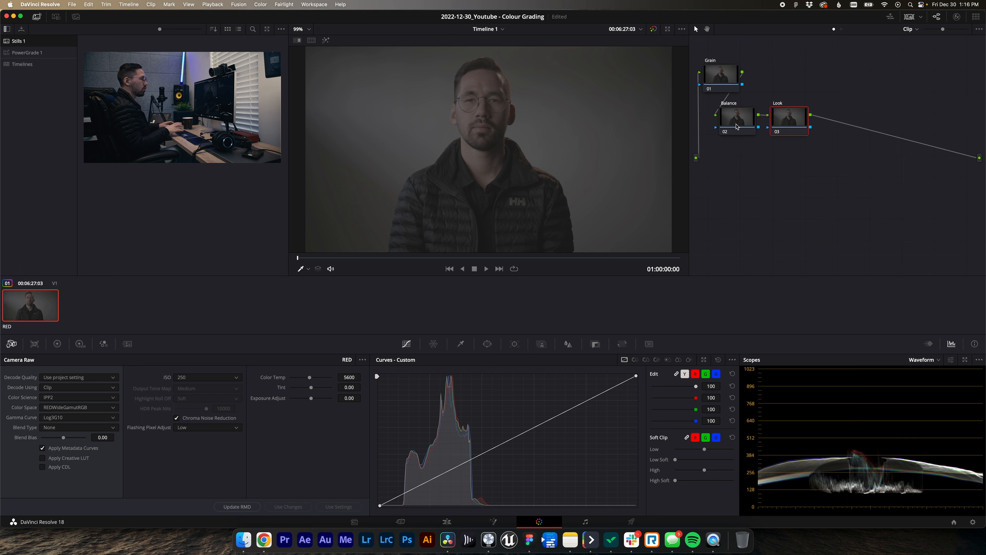
- Add two parallel nodes below Look, labelled Skin and Highlights
key(alt+p)
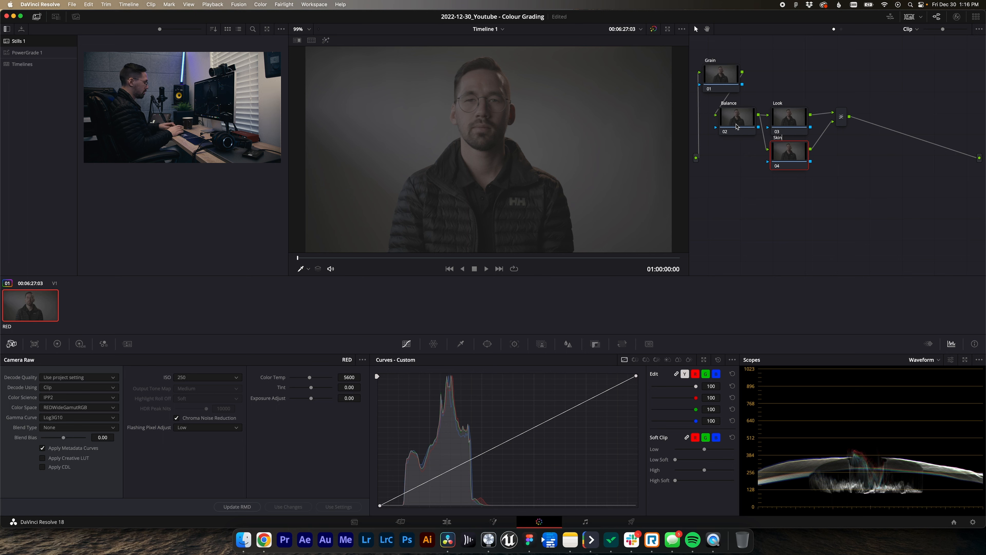
key(alt+p)
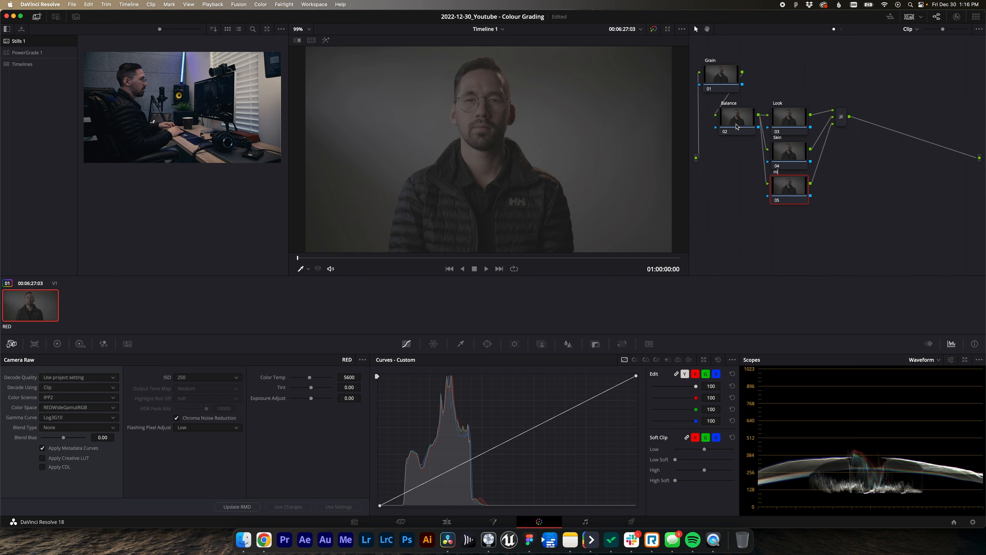
text(ights)
key(Return)
- Add two serial nodes after the parallel mixer, labelled Global and Glow
click(841, 117)
key(alt+s)
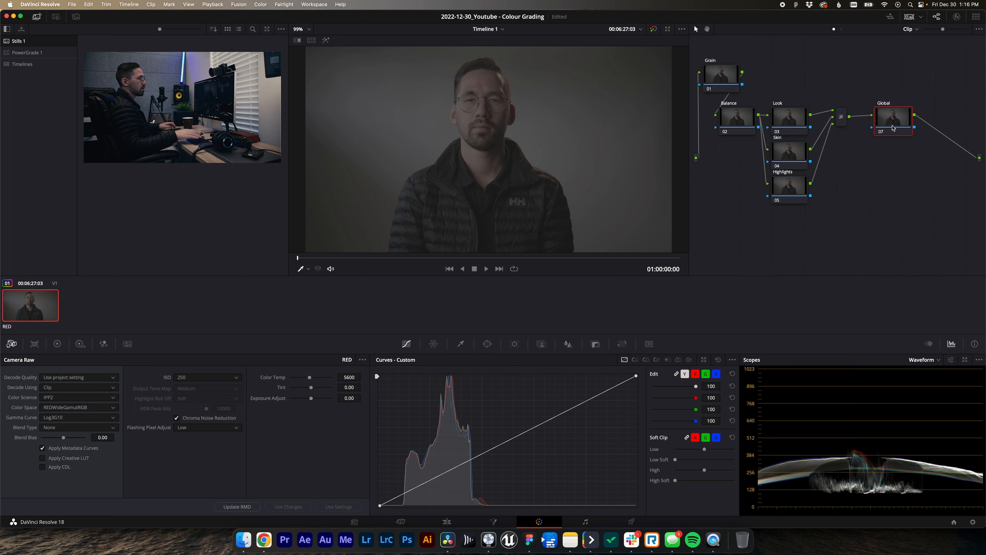
drag(894, 121, 882, 122)
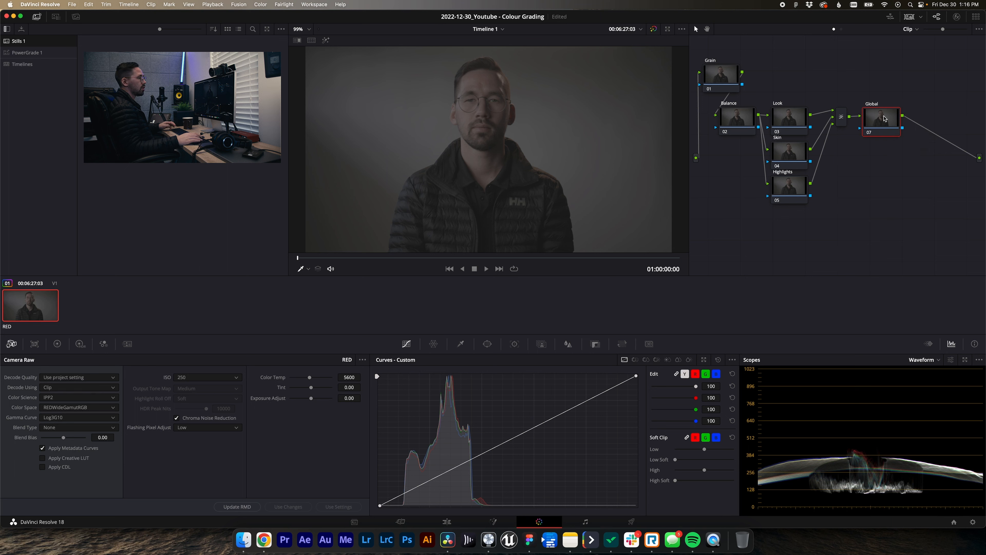
key(alt+s)
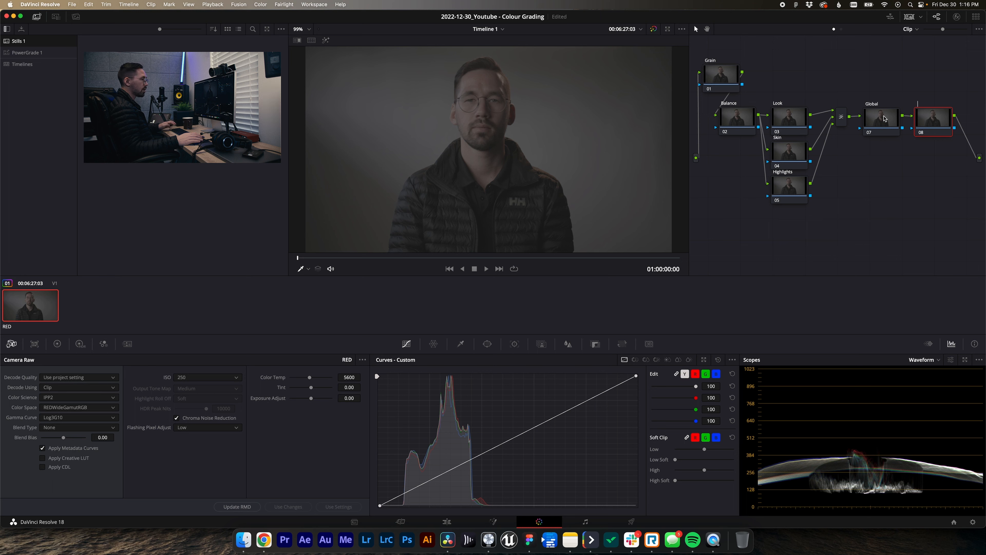
text(Glow)
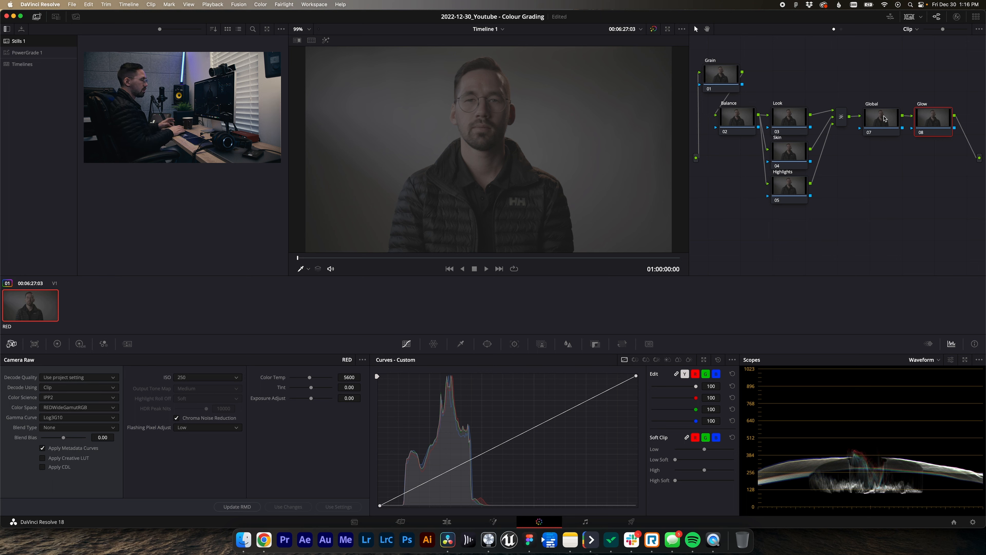
- Add a serial node after Glow, label it Sharp, and place it below the others to start a new row
key(alt+s)
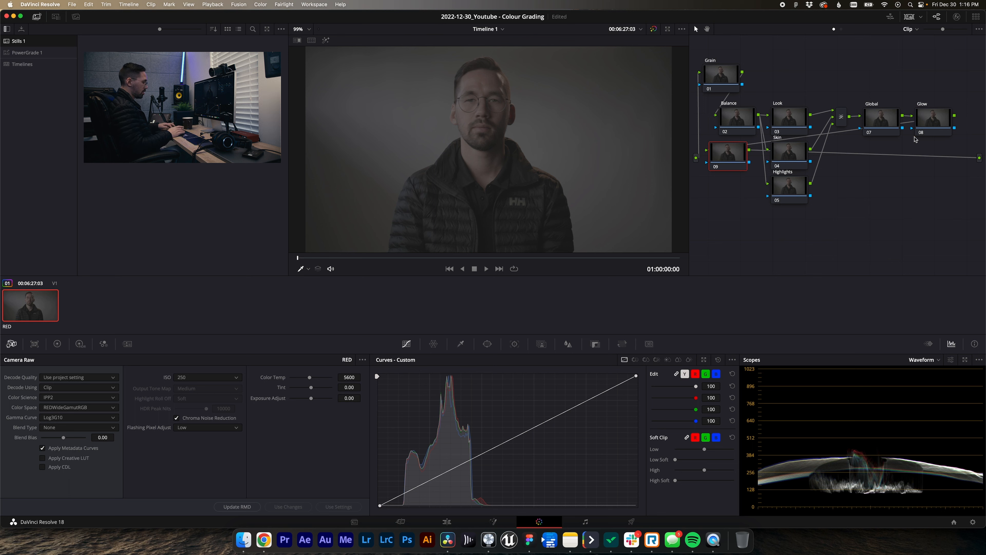
text(Shaop)
key(BackSpace)
key(BackSpace)
text(rp)
key(Return)
drag(723, 153, 727, 235)
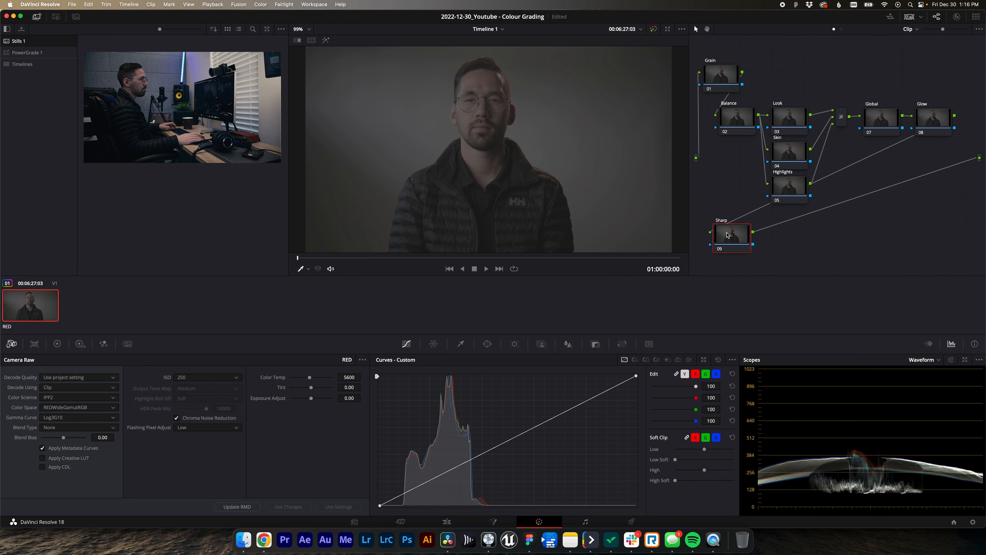
- Add two serial nodes after Sharp, labelled Vingette and Colour Space
key(alt+l)
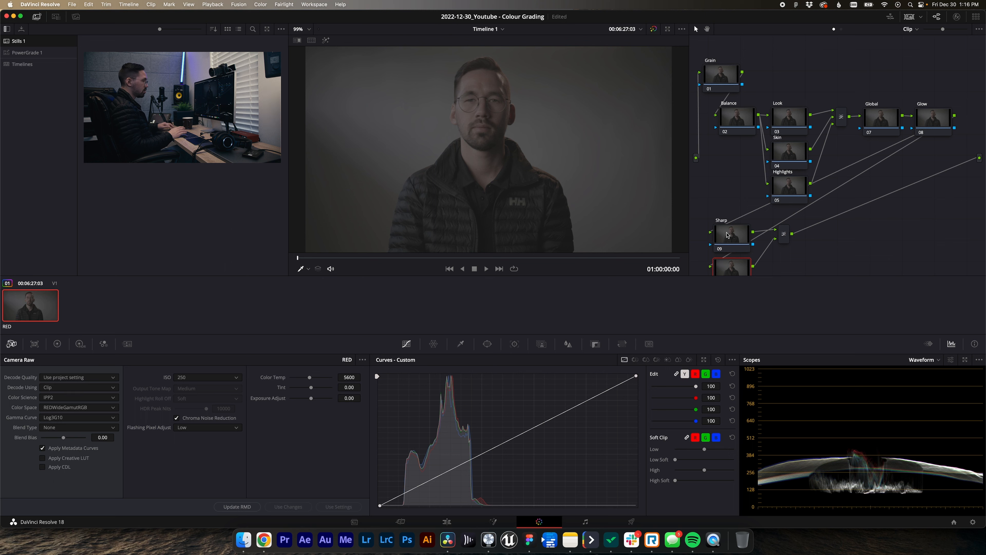
key(super+z)
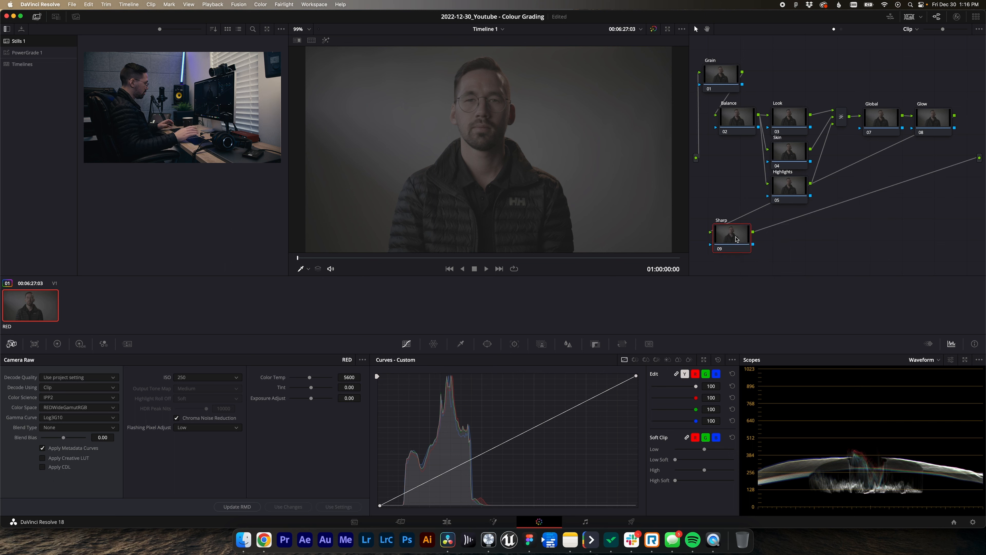
key(alt+s)
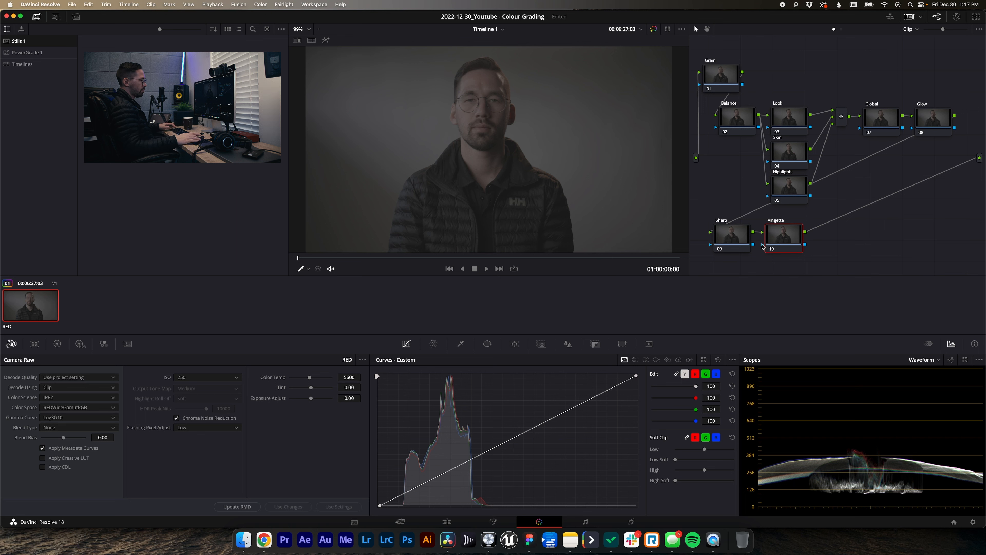
key(alt+s)
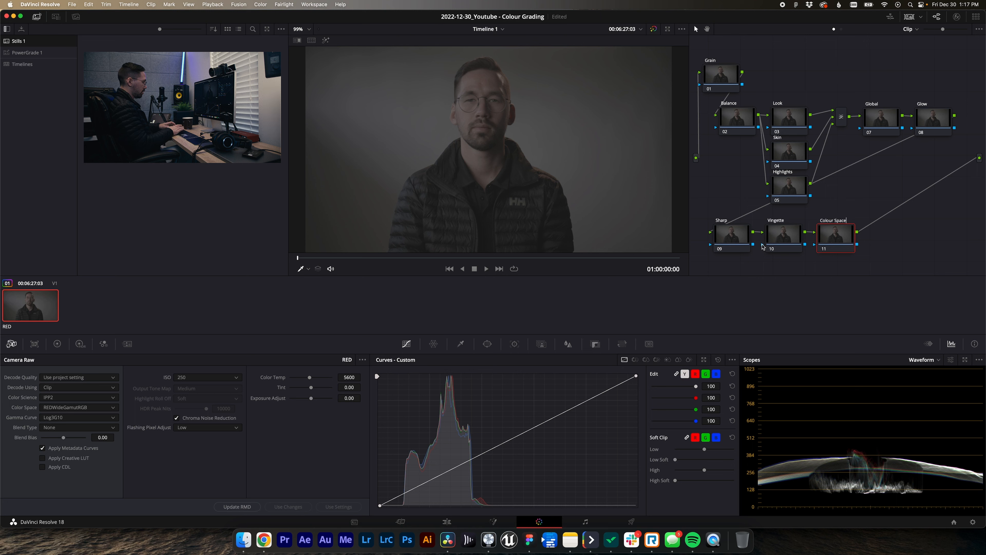
- Move Colour Space farther from Vingette and add a serial node labelled LUT after it
drag(840, 241, 862, 239)
key(alt+s)
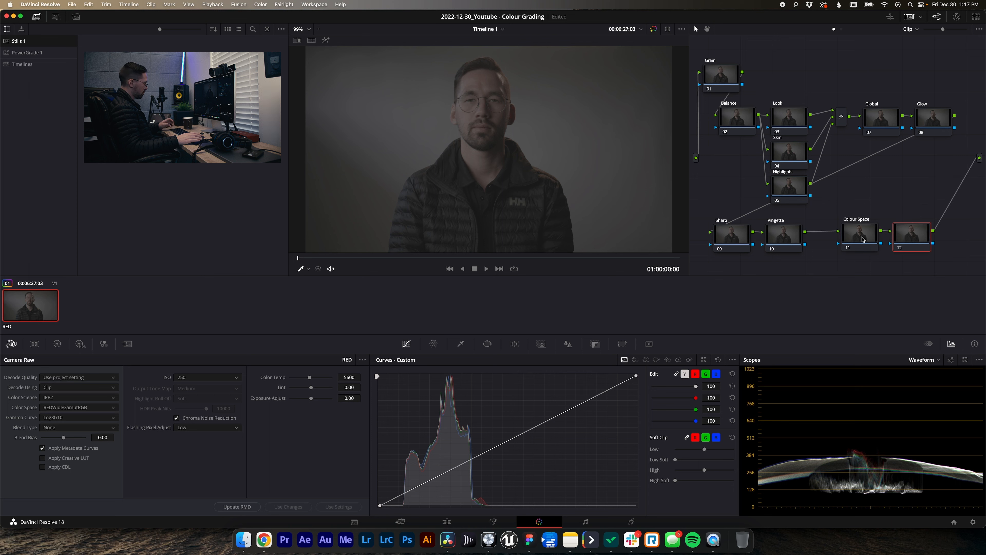
text(LUT)
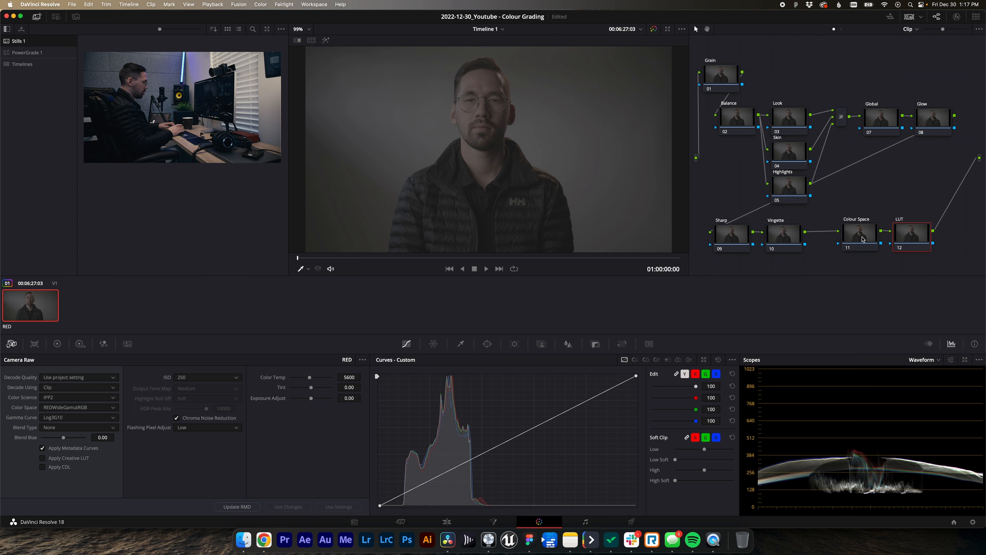
drag(911, 239, 916, 240)
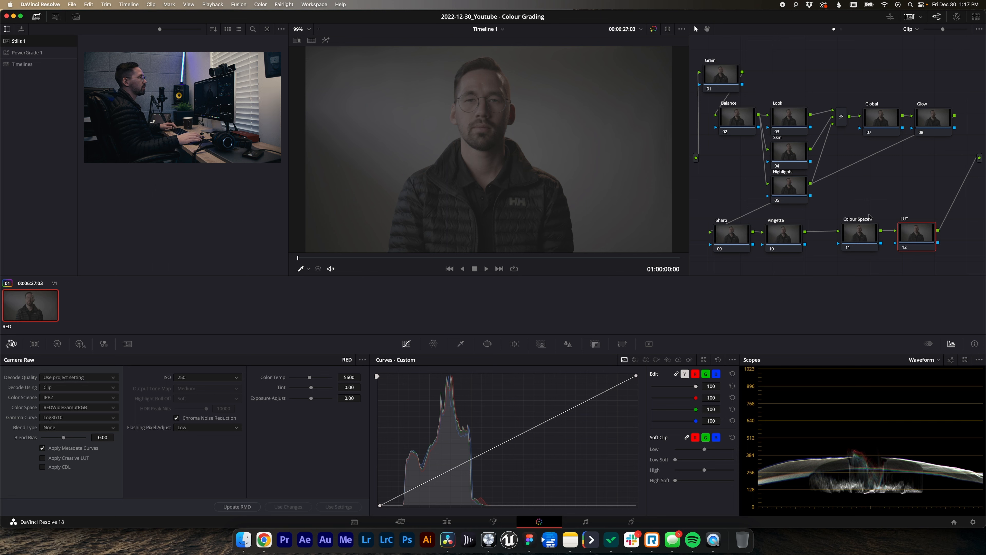
- Apply the Color Space Transform effect to the Colour Space node
click(863, 239)
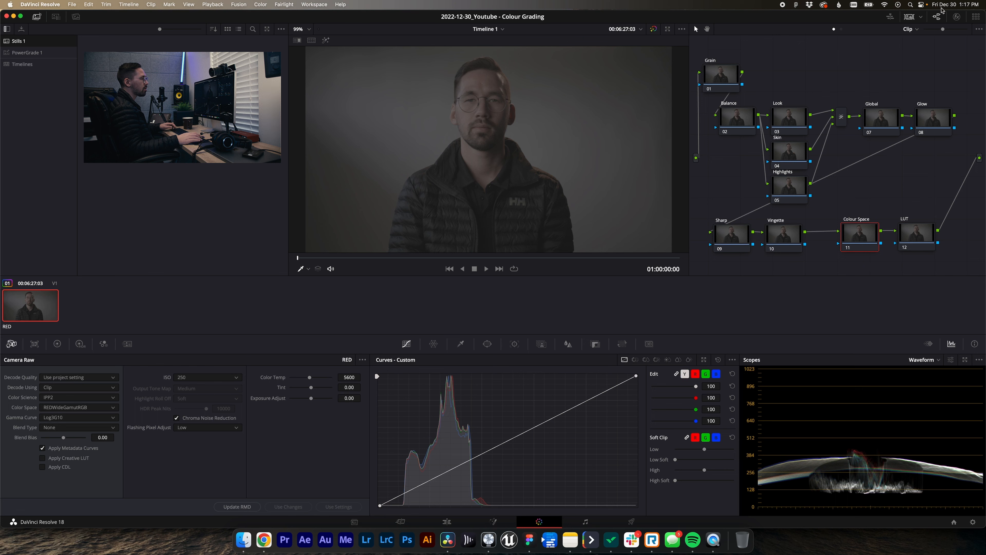
click(955, 17)
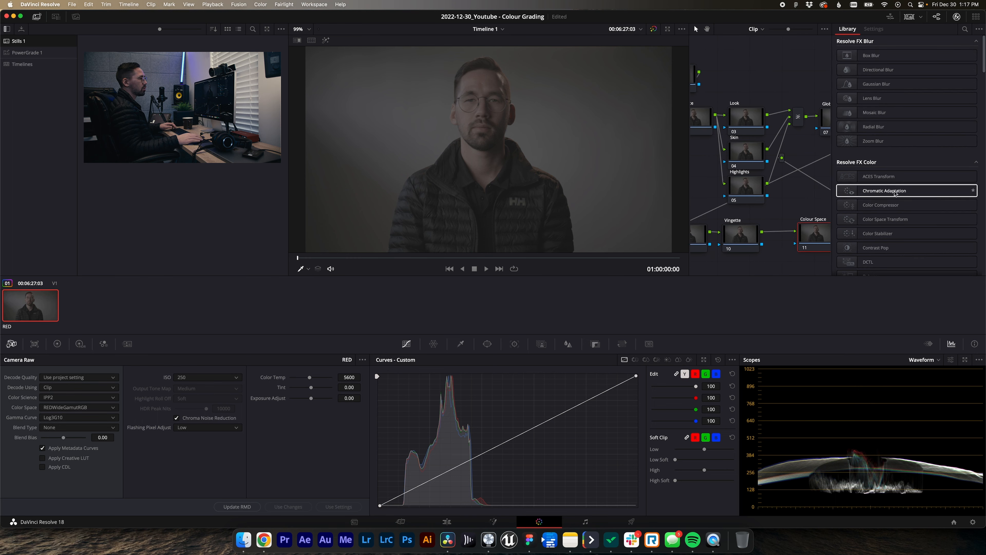
drag(907, 219, 824, 246)
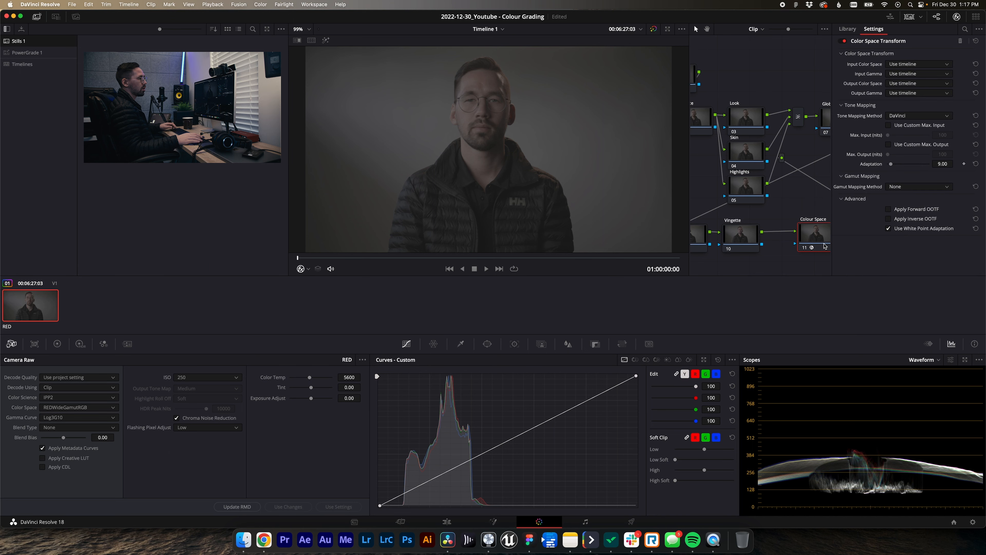
- Set the Color Space Transform's Input Color Space to REDWideGamutRGB
click(926, 65)
scroll(921, 113, down, 3)
scroll(921, 113, down, 3)
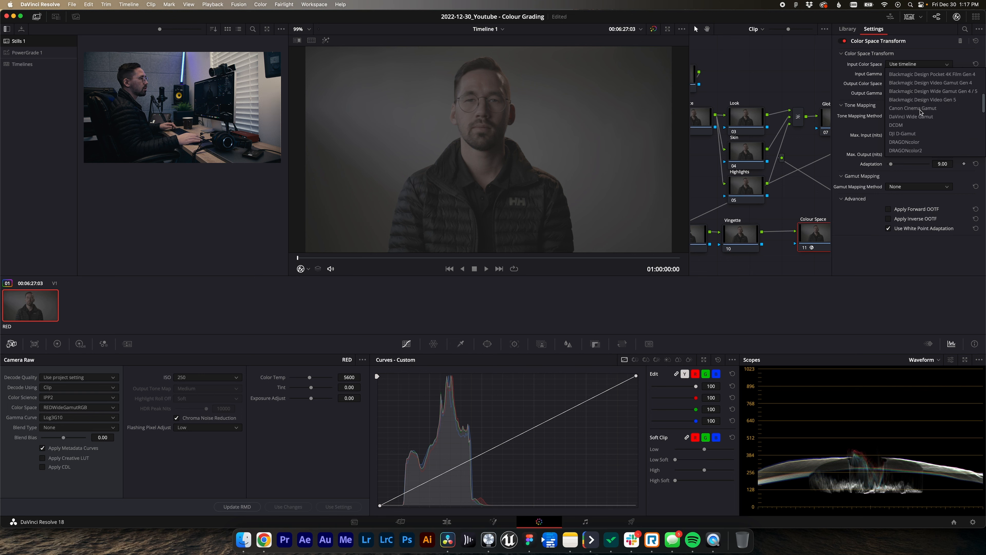
scroll(927, 118, down, 10)
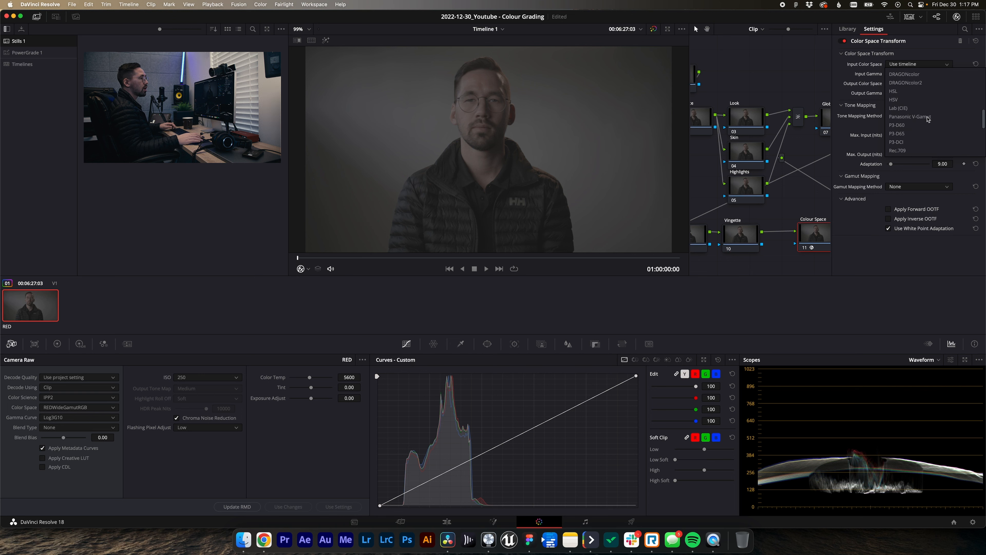
scroll(927, 118, down, 2)
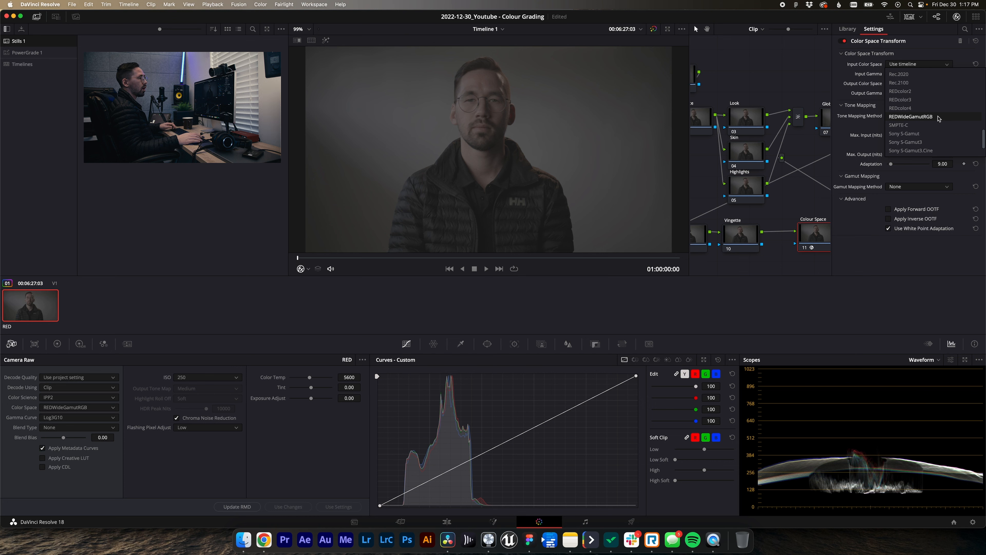
click(938, 118)
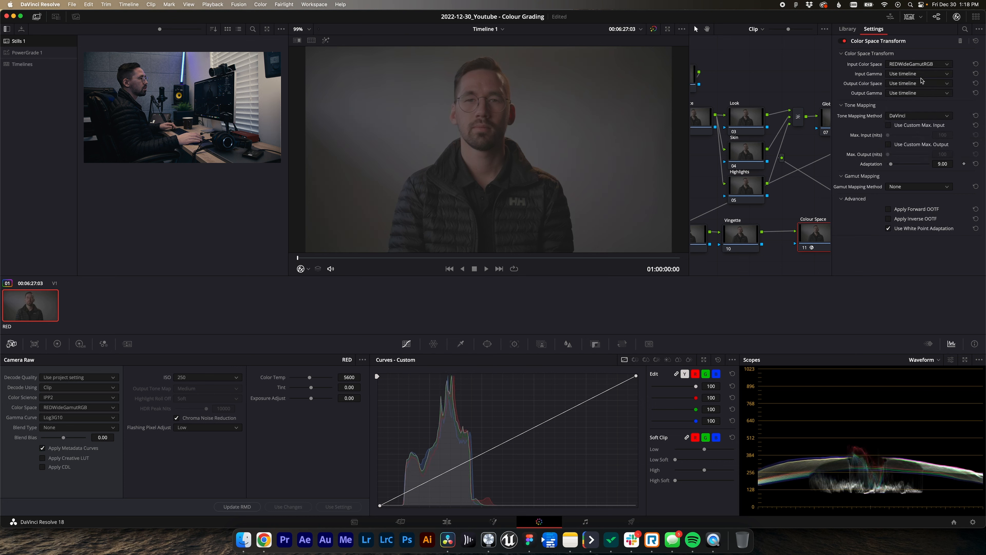
- Set the Color Space Transform's Input Gamma to RED Log3G10
click(921, 74)
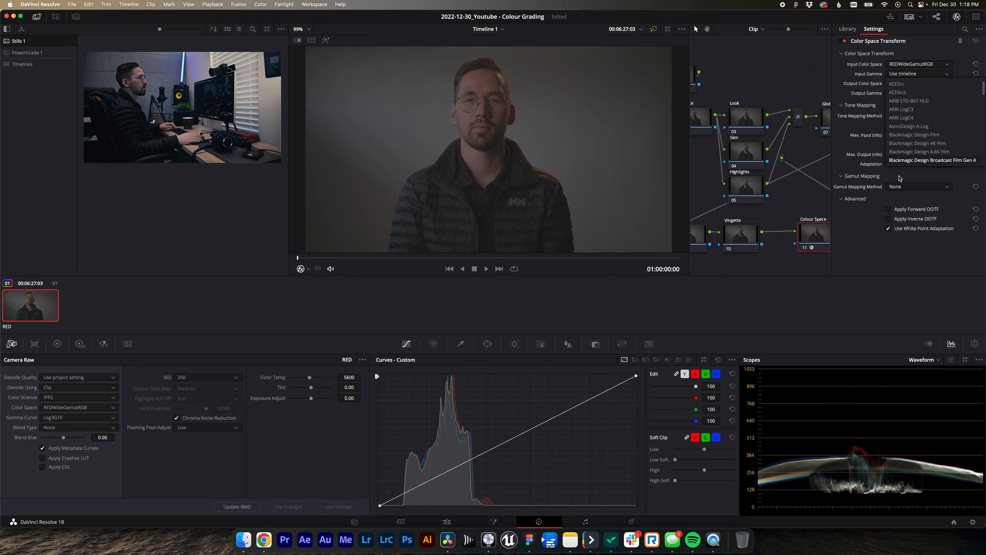
scroll(917, 136, down, 8)
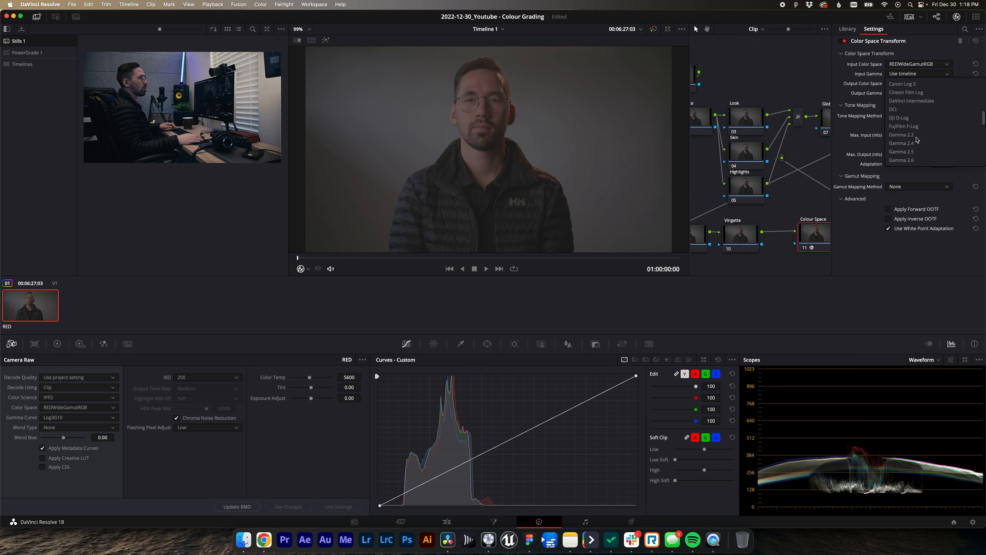
scroll(917, 139, down, 5)
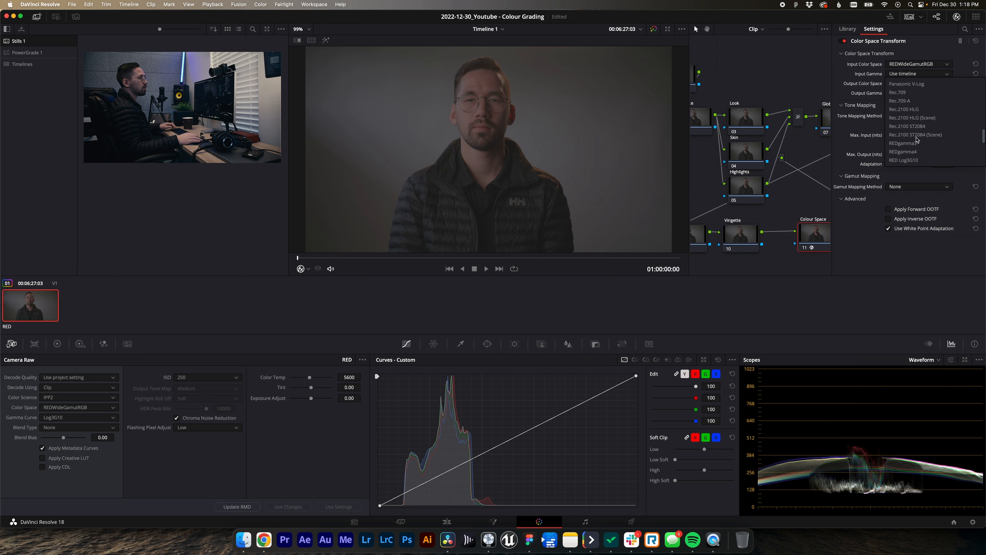
scroll(922, 143, down, 1)
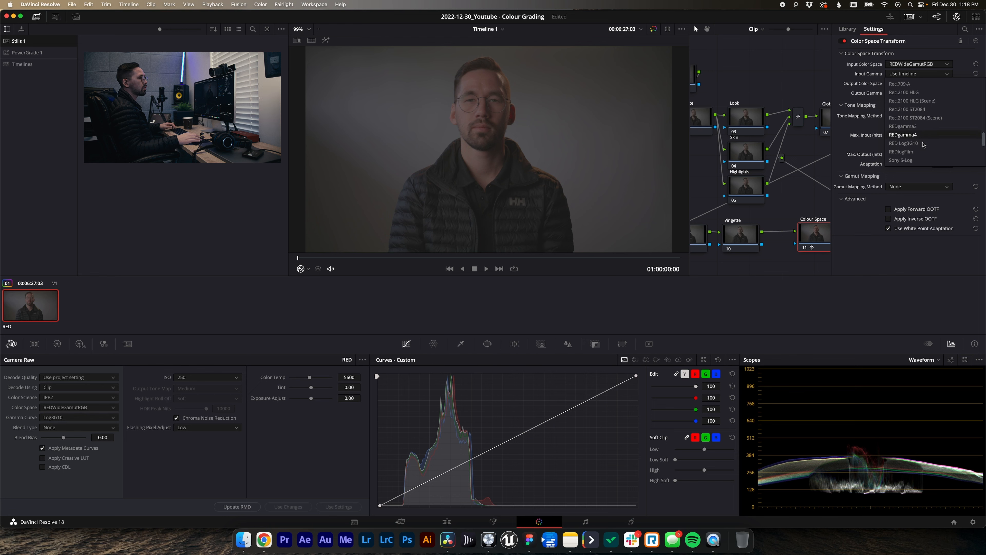
click(923, 143)
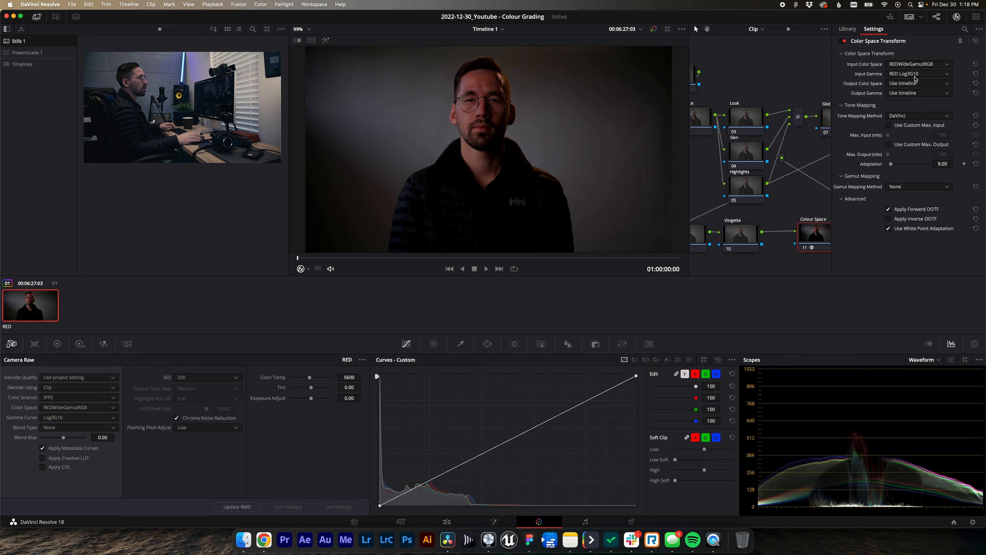
- Set the Color Space Transform's Output Color Space to Rec.709 and its Output Gamma to Cineon Film Log
click(916, 84)
scroll(916, 142, down, 3)
scroll(916, 142, down, 3)
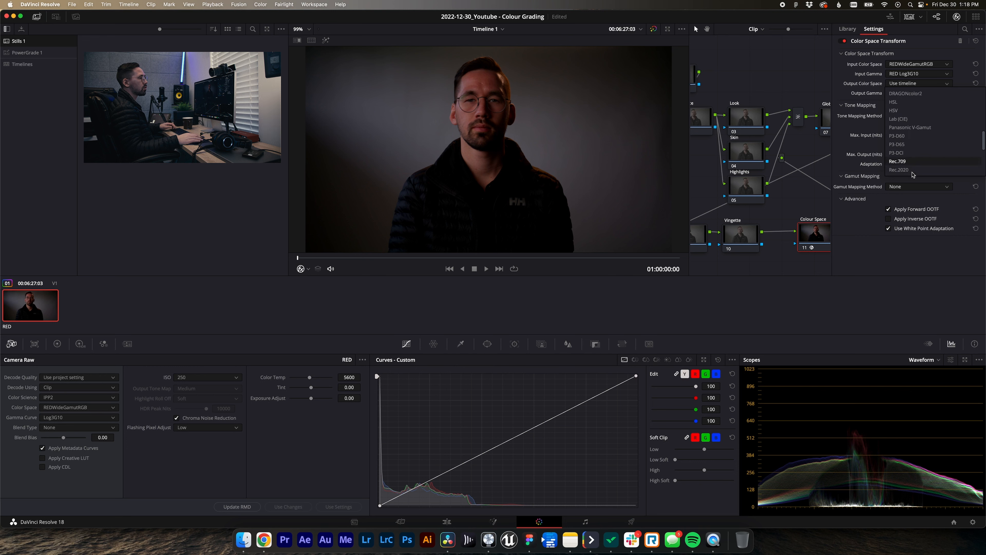
click(904, 158)
click(910, 94)
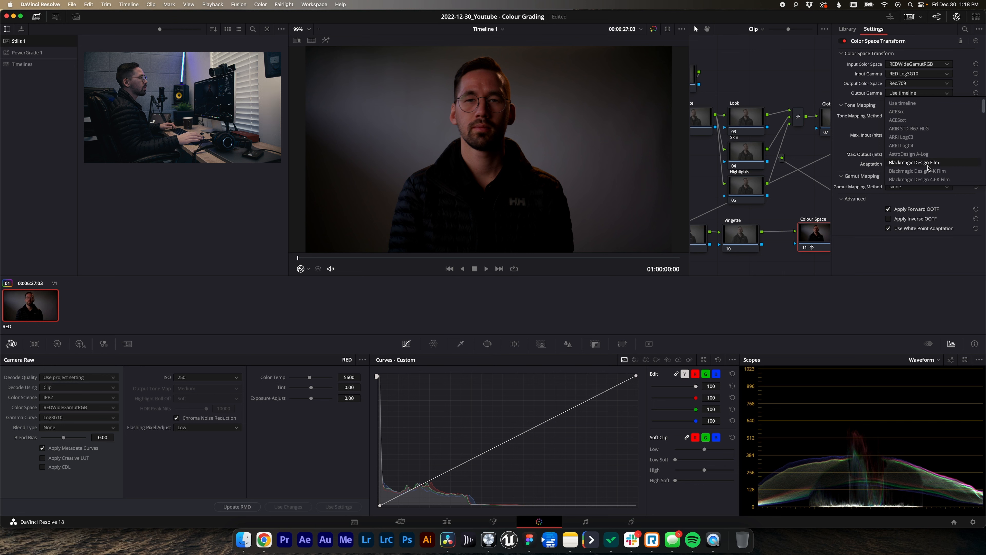
scroll(935, 163, down, 8)
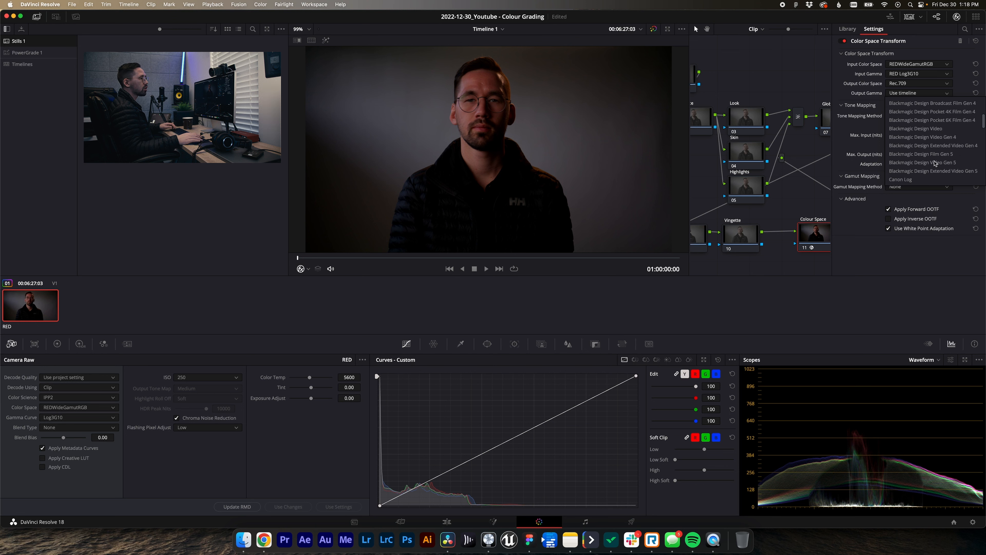
scroll(935, 163, down, 3)
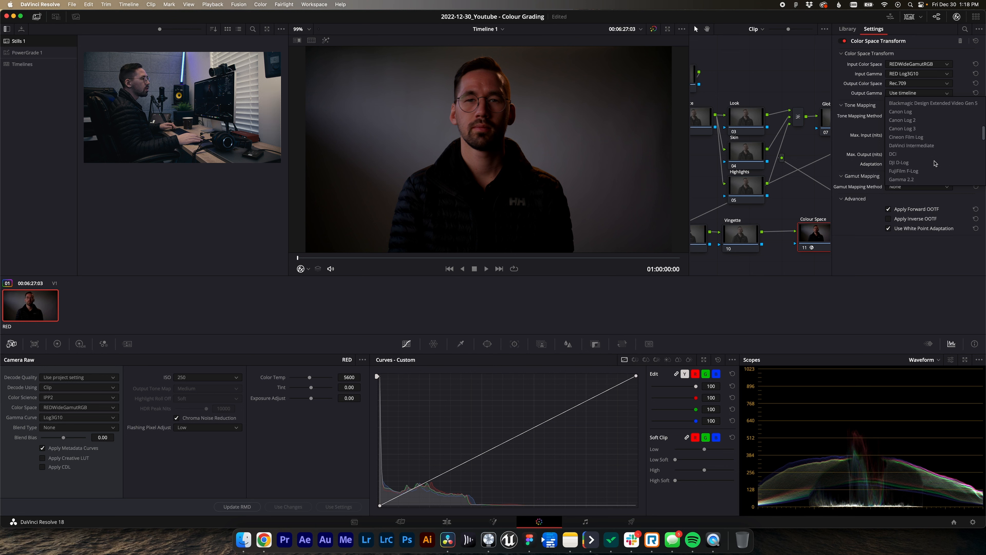
click(910, 136)
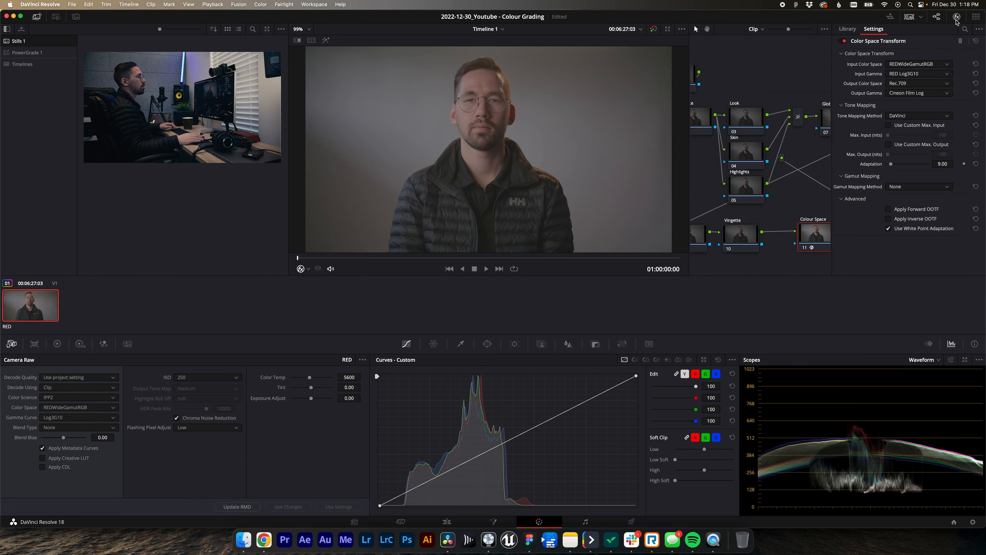
- Try Rec.709 as the Output Gamma of the Color Space Transform
click(924, 94)
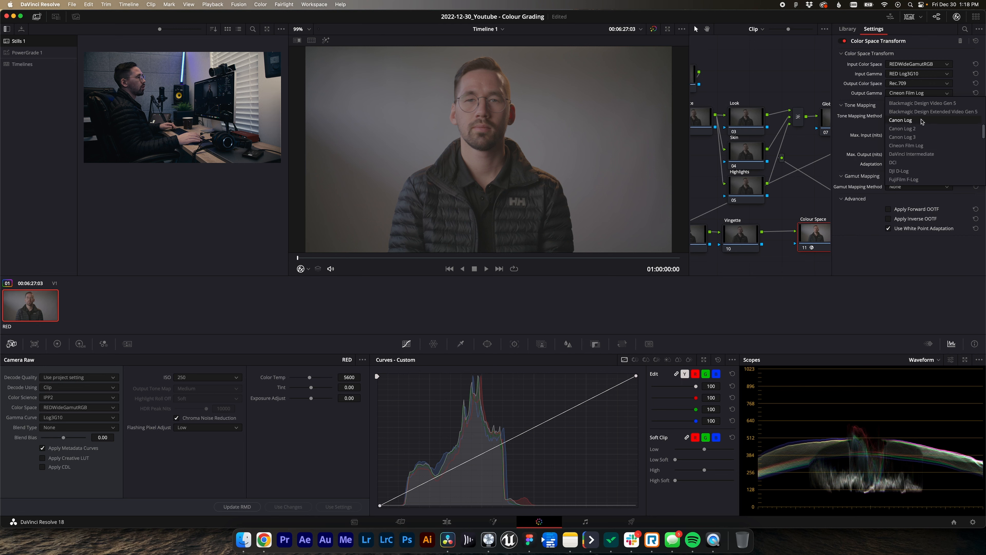
scroll(924, 163, down, 5)
scroll(924, 163, down, 5)
click(913, 158)
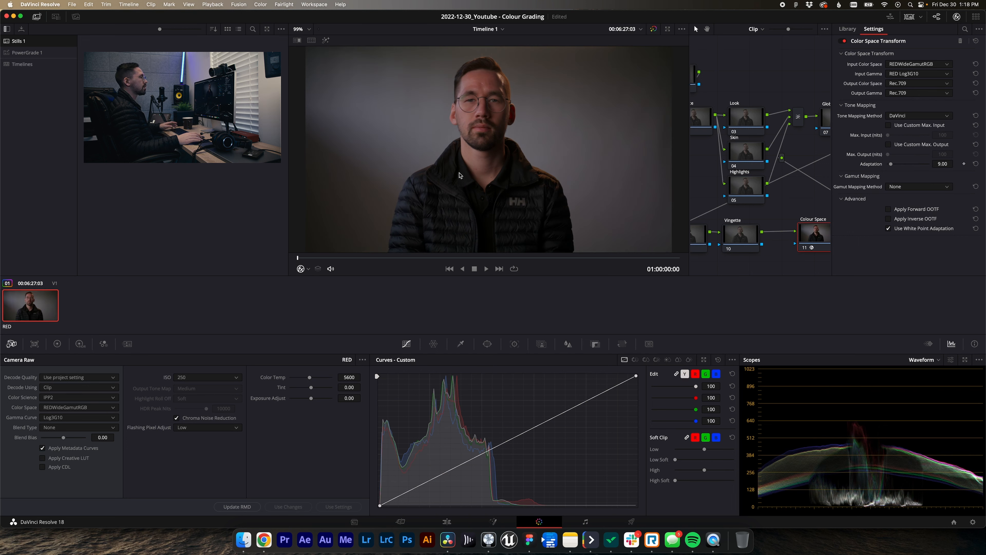
- Set the Color Space Transform's Output Gamma back to Cineon Film Log
click(924, 94)
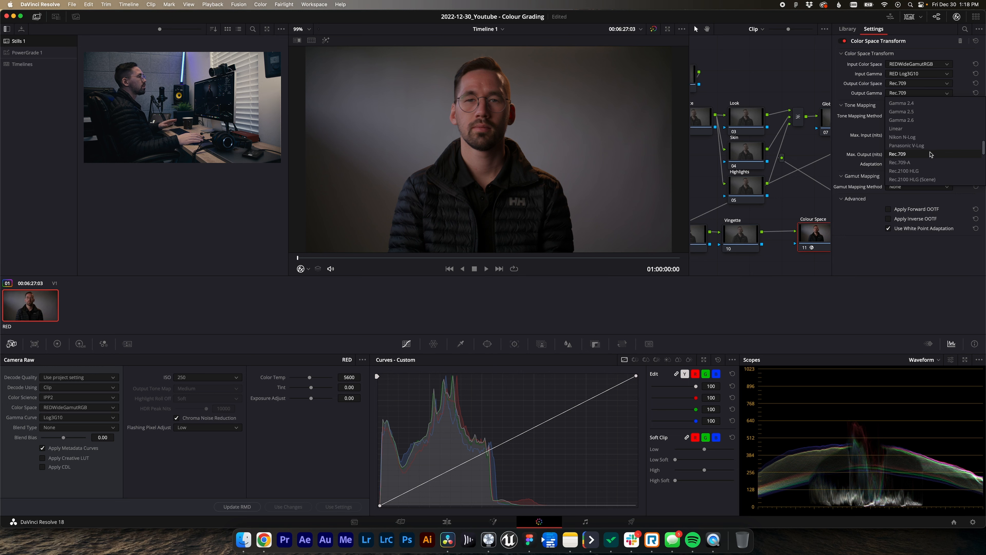
scroll(931, 155, down, 3)
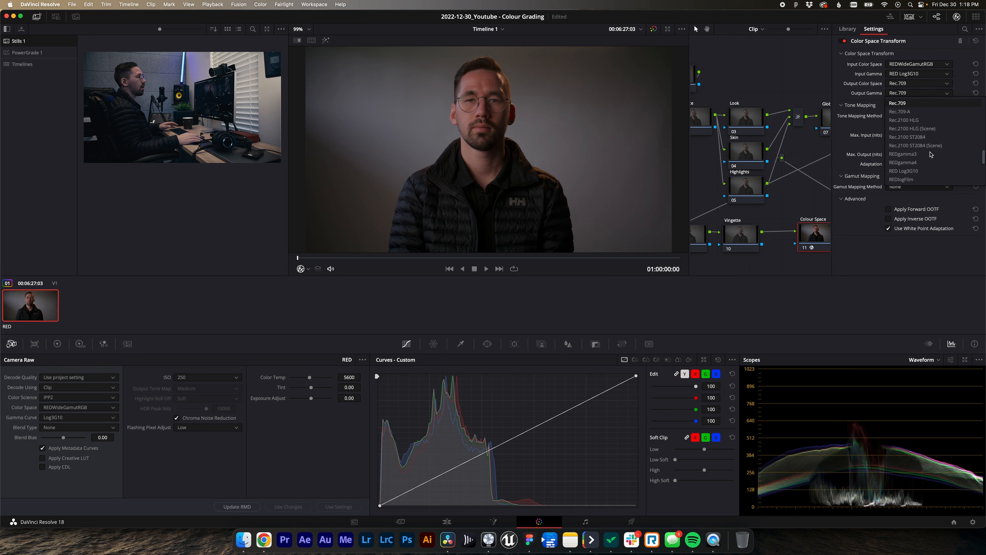
scroll(930, 154, up, 12)
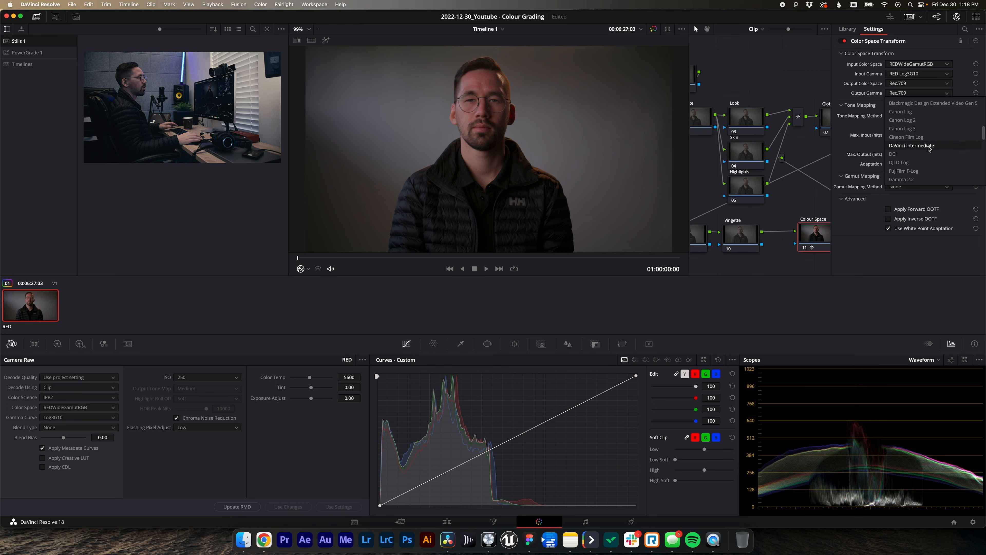
click(925, 140)
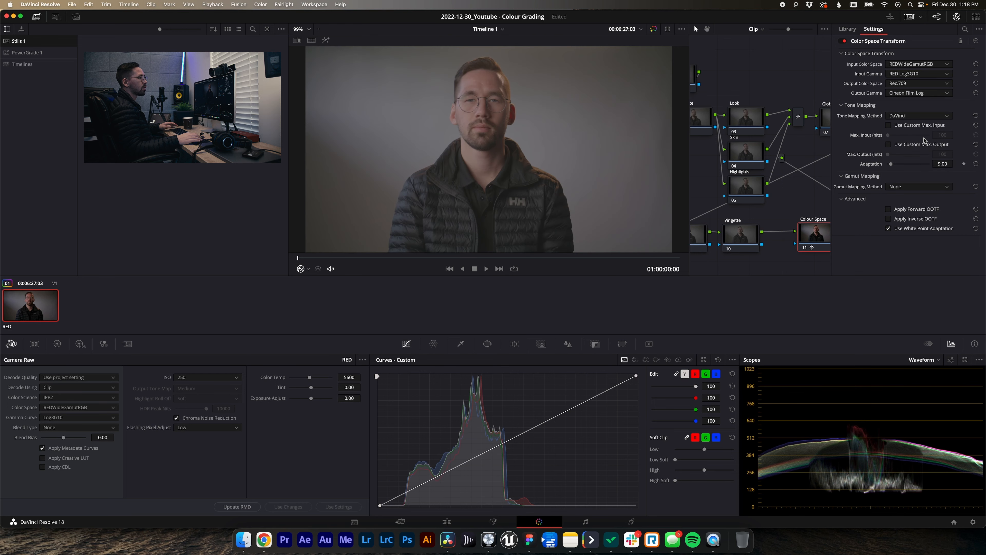
- Close the effect settings and apply the Rec709 Kodak 2383 D60 film look to the LUT node
click(958, 17)
click(916, 239)
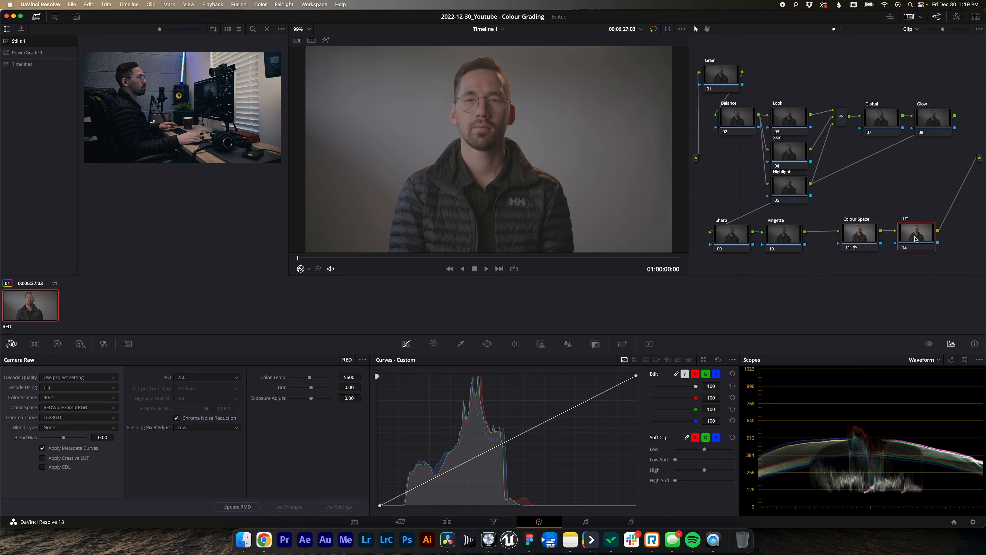
right_click(915, 237)
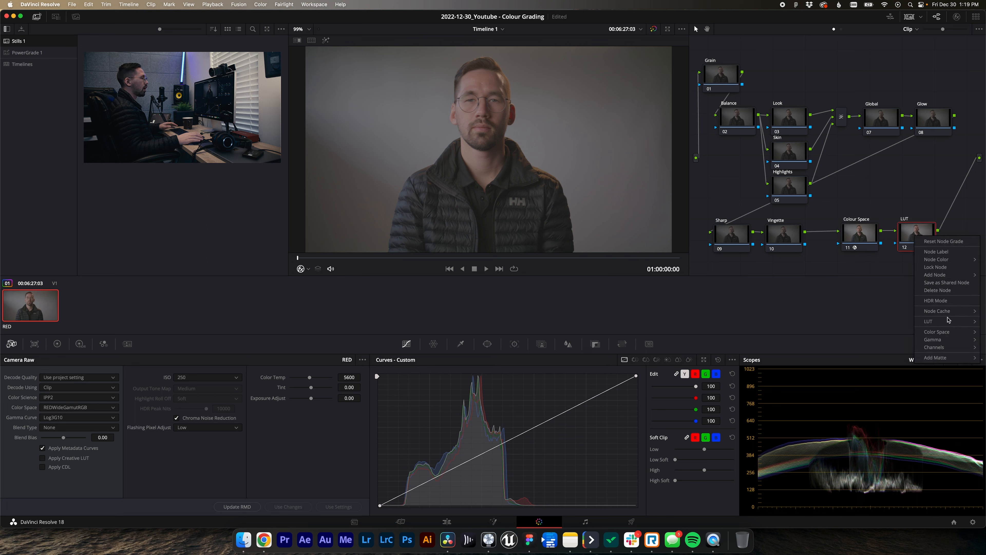
mouse_move(932, 321)
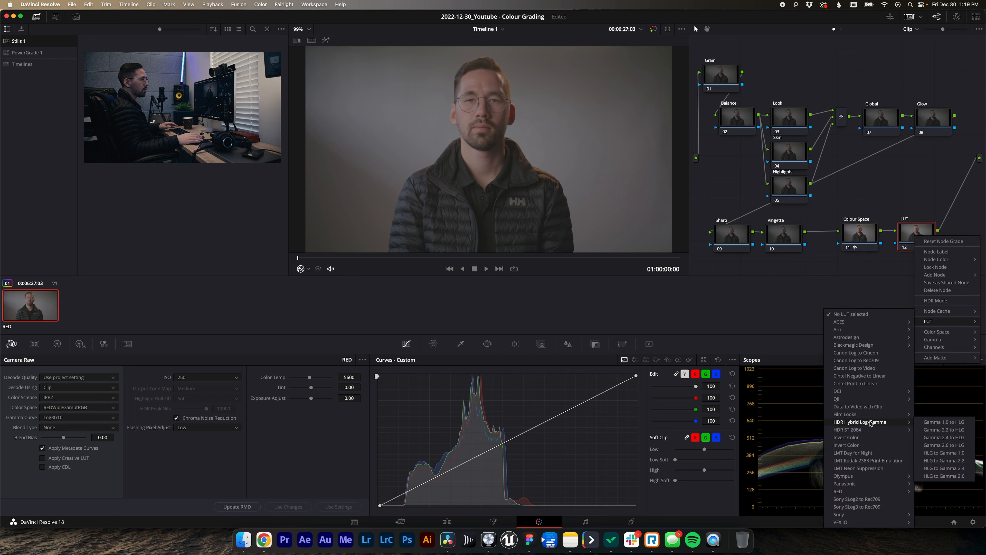
mouse_move(872, 483)
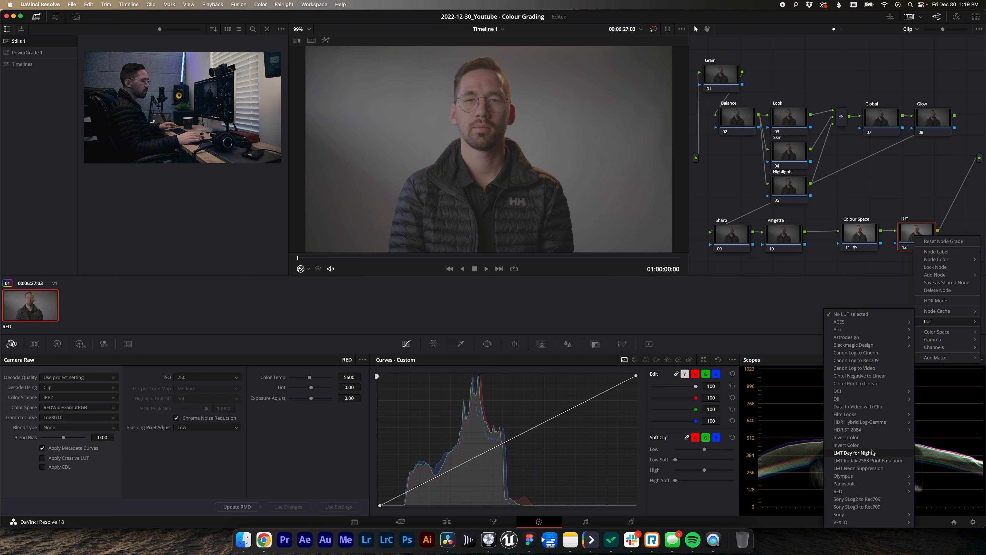
mouse_move(866, 415)
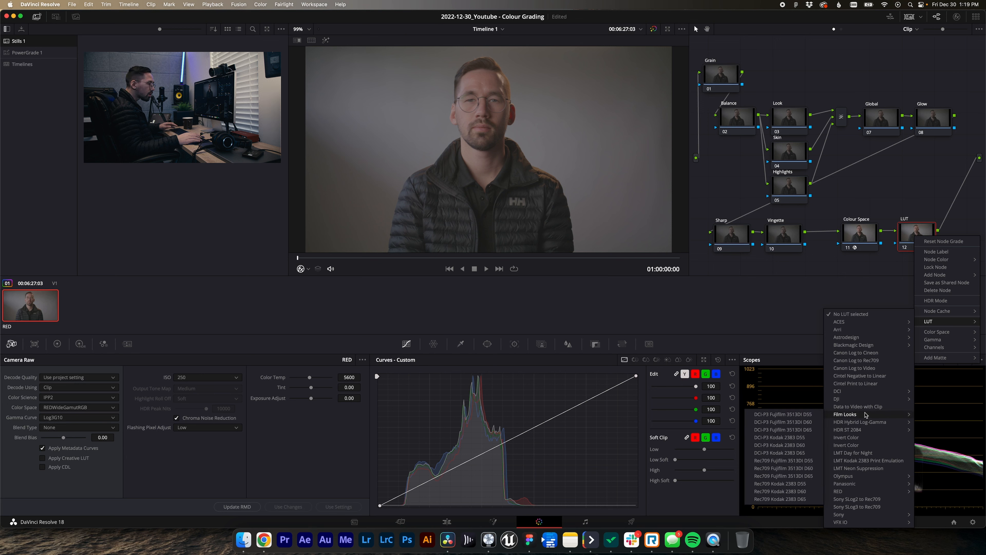
mouse_move(862, 391)
click(808, 491)
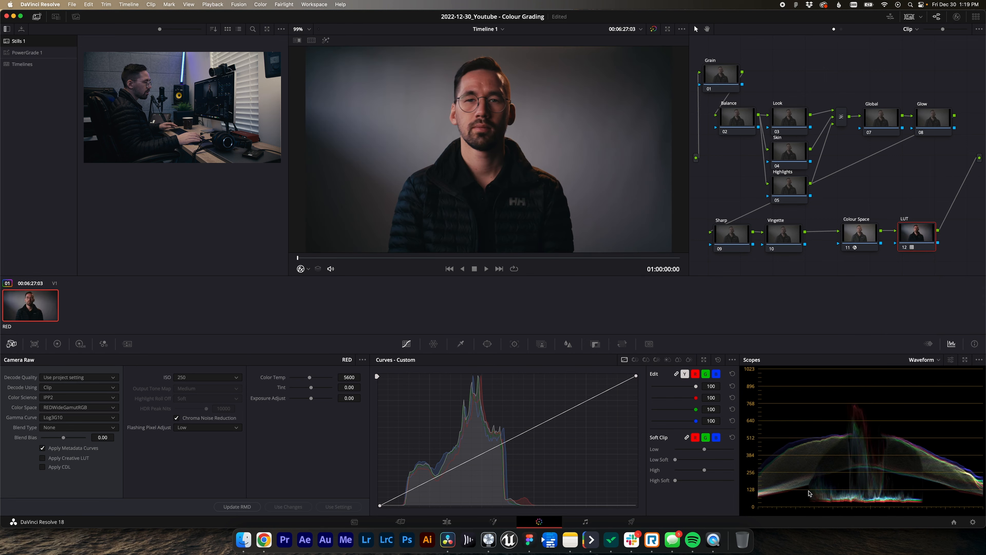
- Try the Rec709 Kodak 2383 D55 film look on the LUT node
right_click(913, 233)
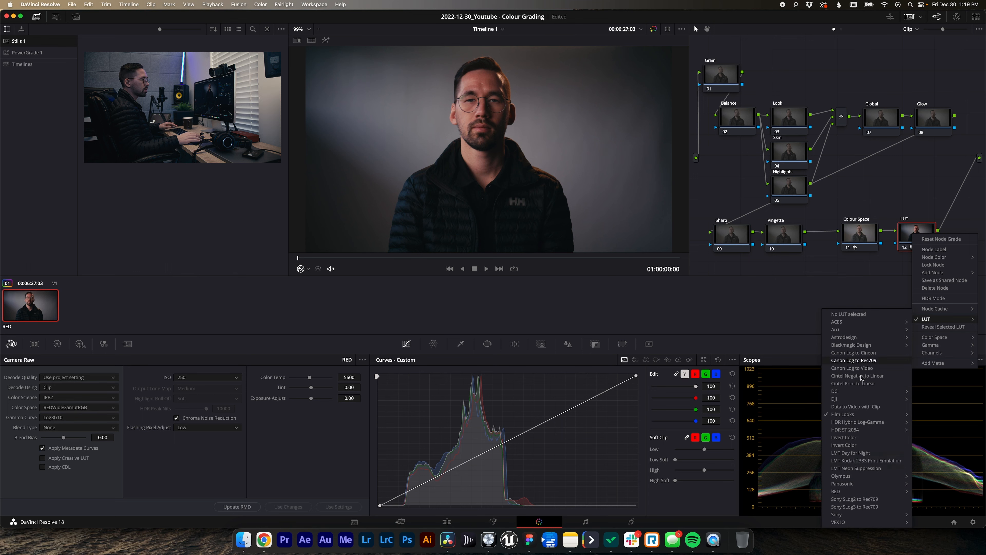
mouse_move(845, 415)
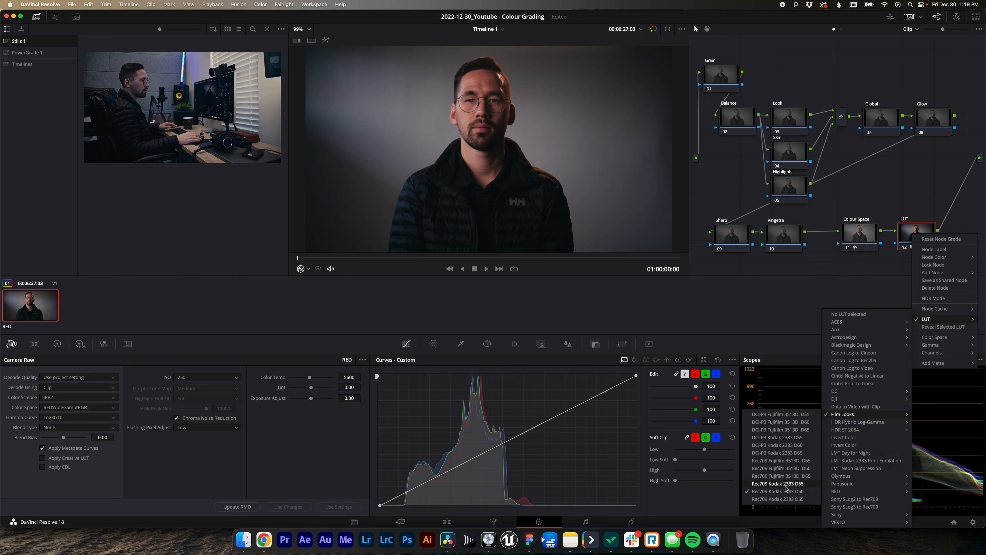
click(785, 485)
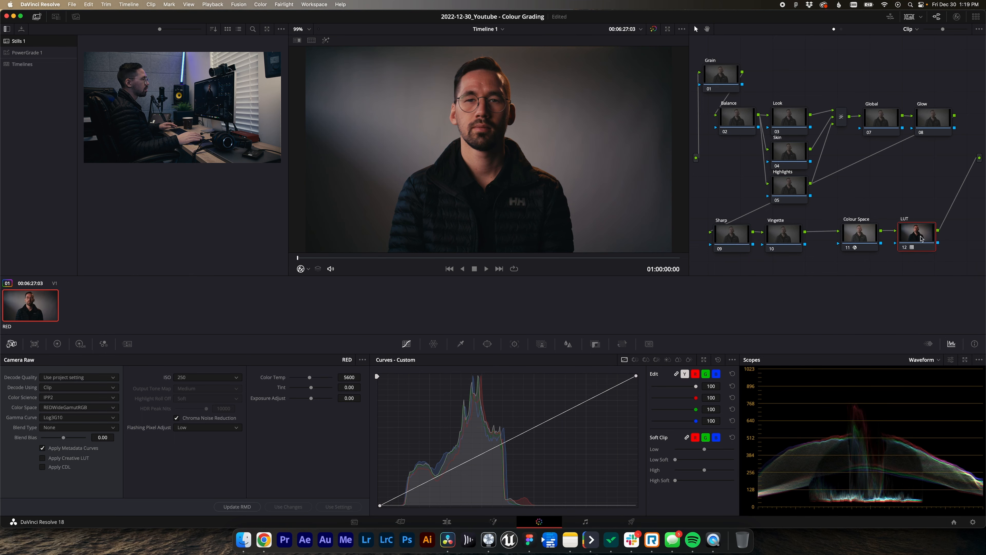
- Try the Rec709 Kodak 2383 D65 film look on the LUT node
right_click(921, 238)
mouse_move(934, 322)
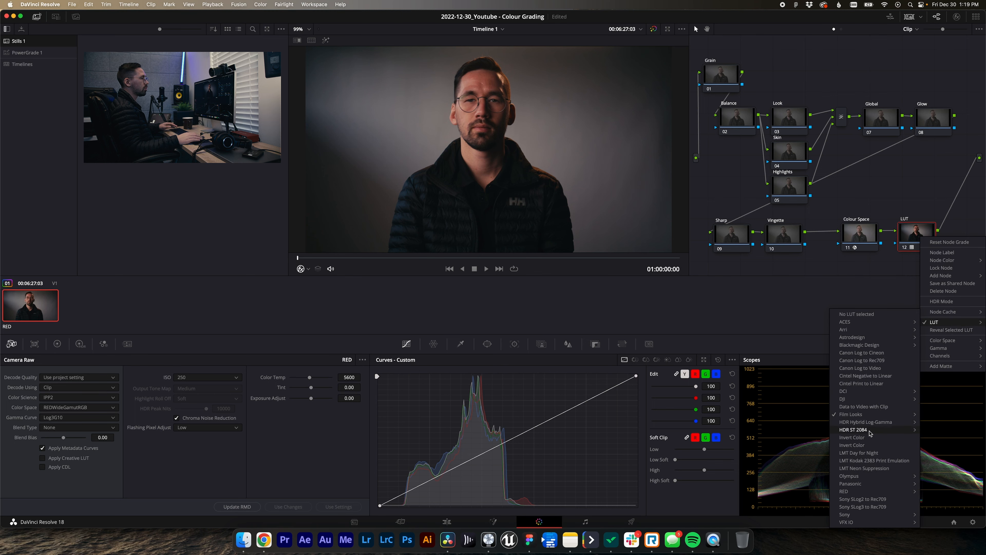
mouse_move(856, 414)
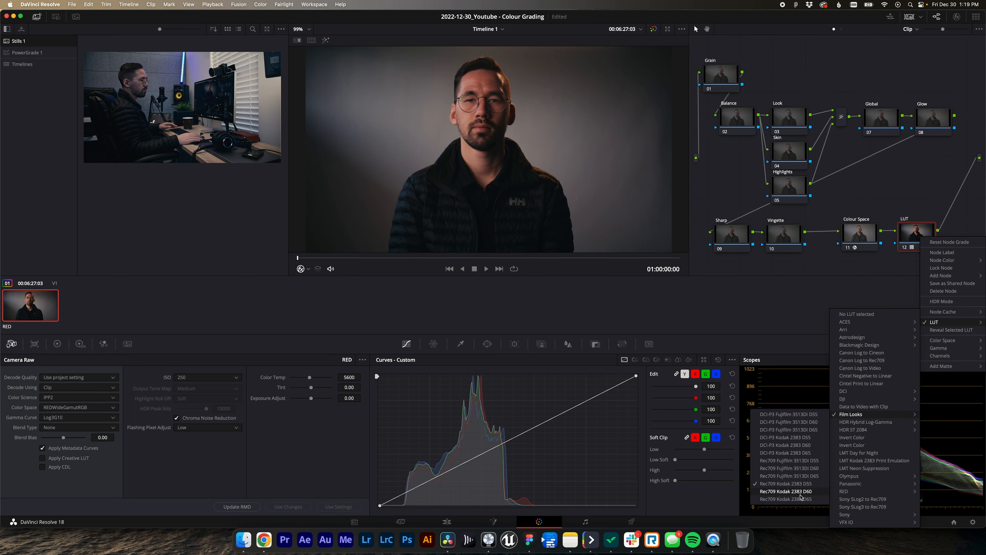
click(800, 499)
- Switch the LUT node back to the Rec709 Kodak 2383 D60 film look
right_click(918, 229)
mouse_move(937, 313)
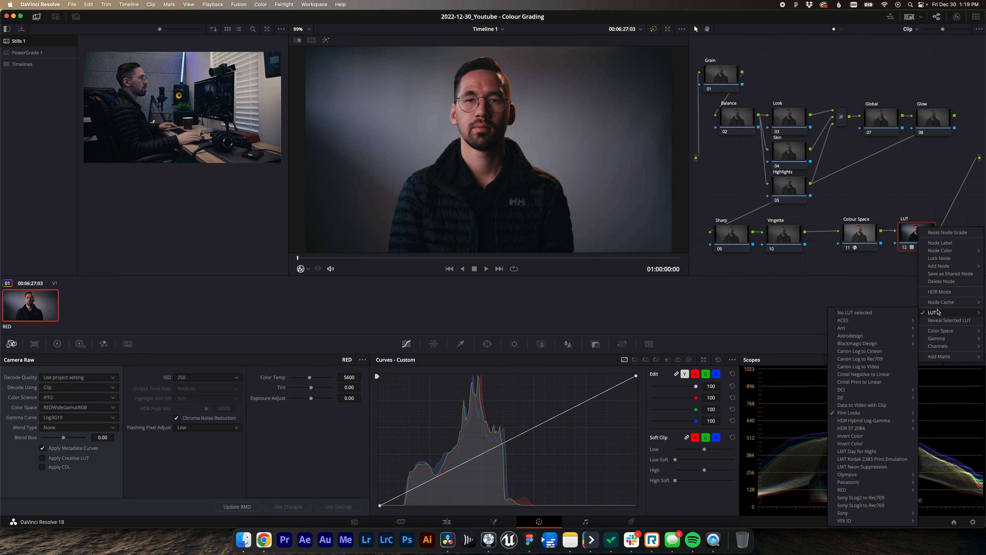
mouse_move(850, 414)
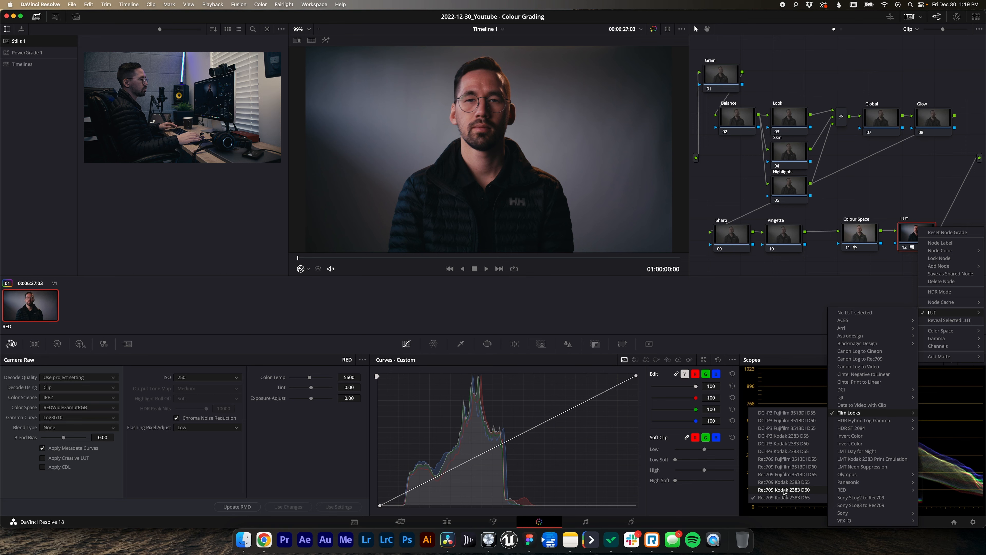
click(784, 490)
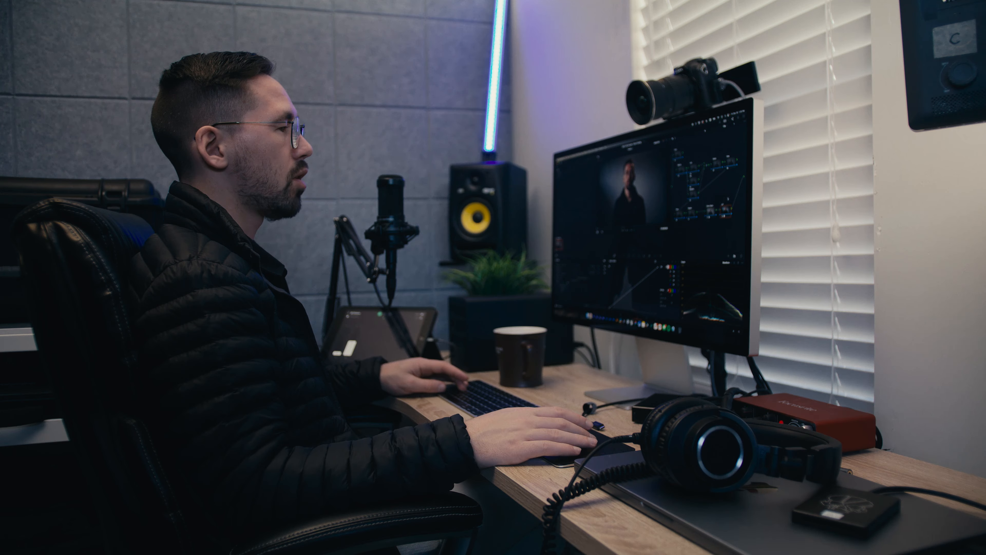
- Toggle the Colour Space and LUT nodes off and on to compare the image with and without the conversion
click(859, 241)
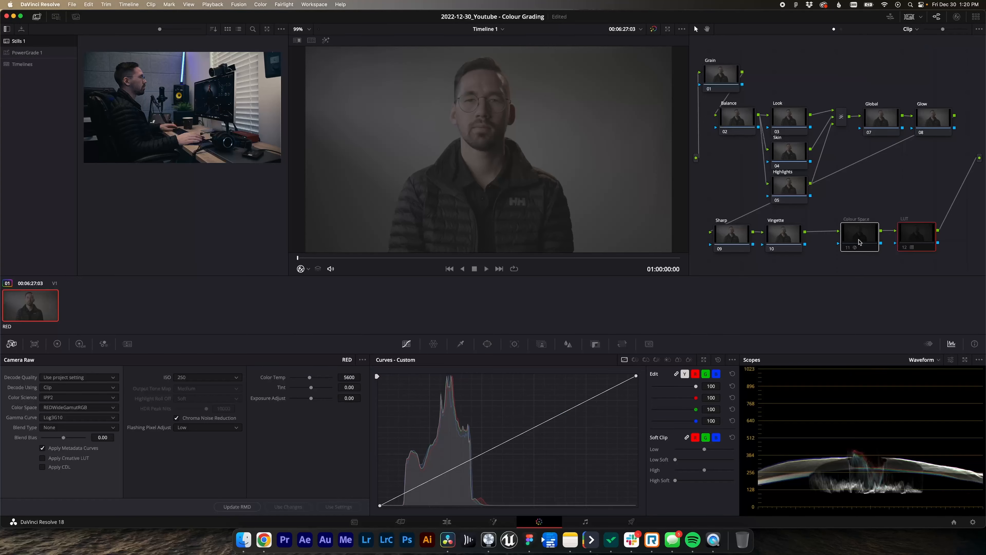
key(ctrl+d)
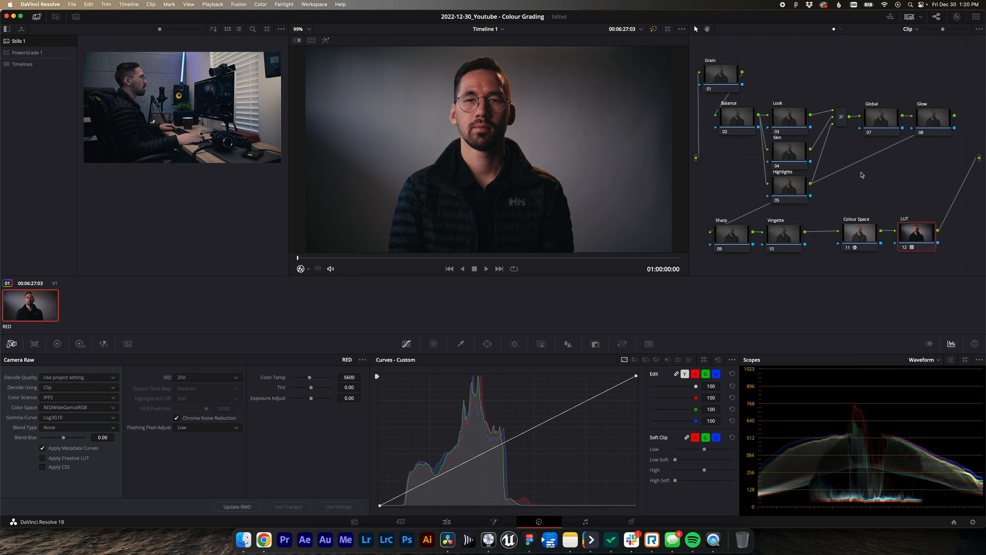
- Select the Look node and open its Primaries color wheels
click(724, 85)
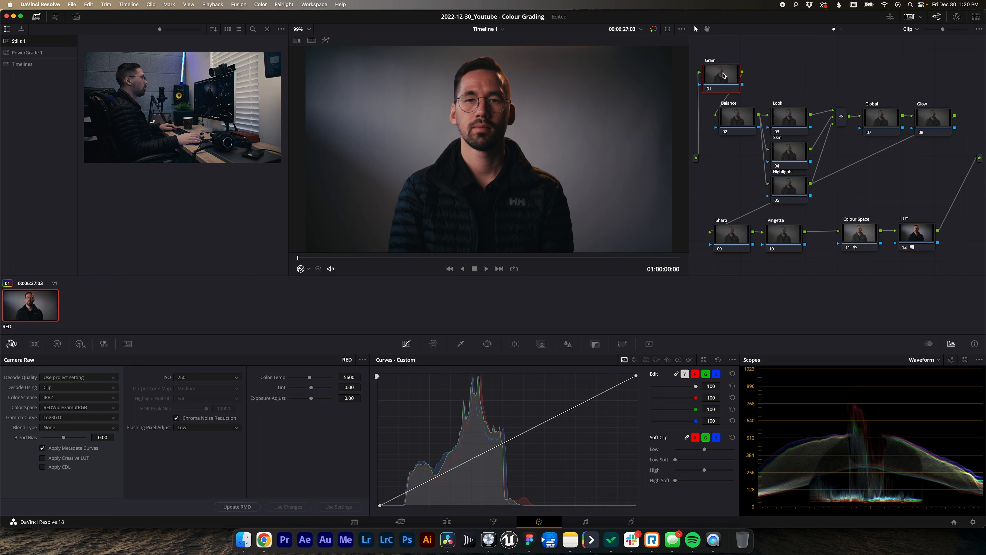
click(738, 116)
click(792, 118)
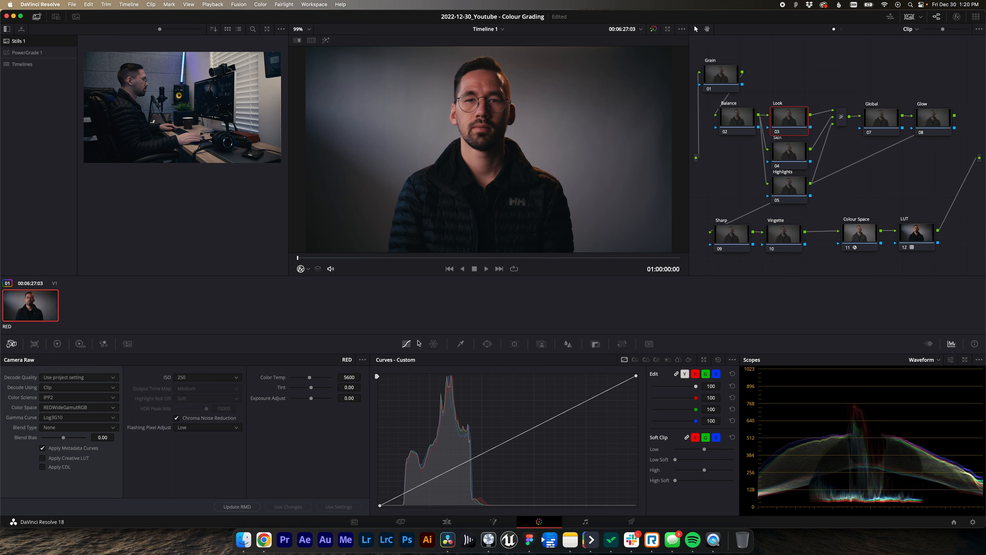
click(57, 343)
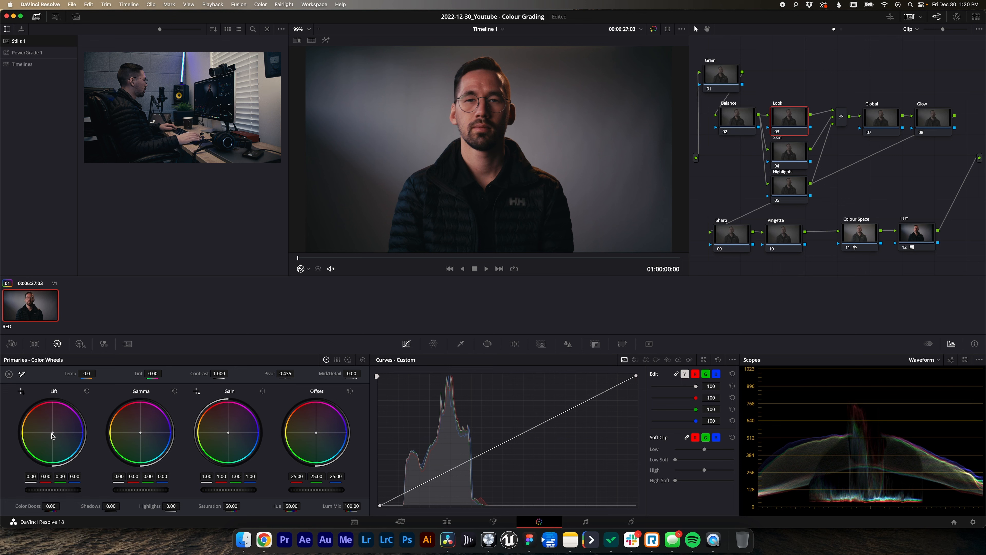
- Disable the Highlights and Skin nodes
click(787, 189)
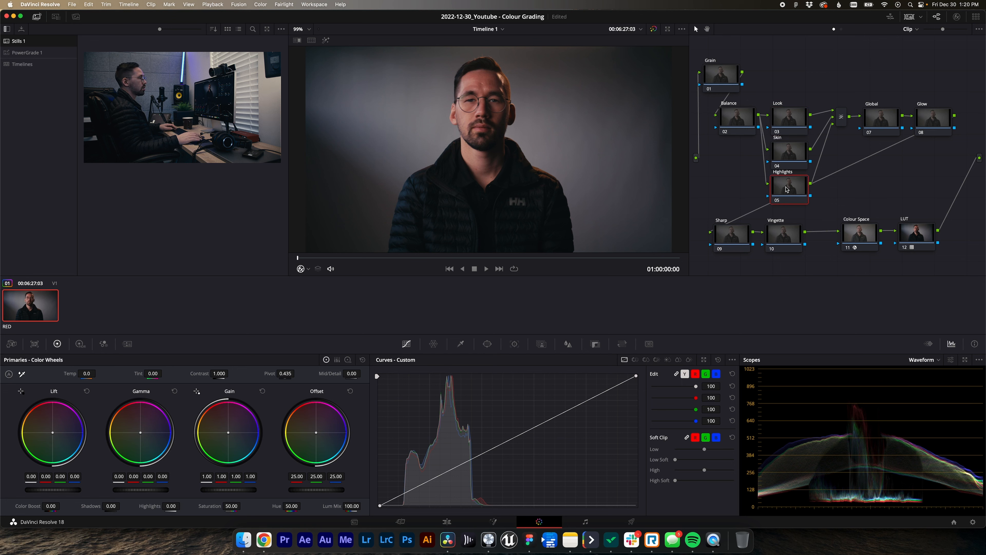
key(ctrl+d)
click(791, 142)
key(ctrl+d)
- On the Look node, push lift towards teal (red -0.01, blue 0.01) and gamma towards orange (red 0.01, blue -0.01)
click(788, 117)
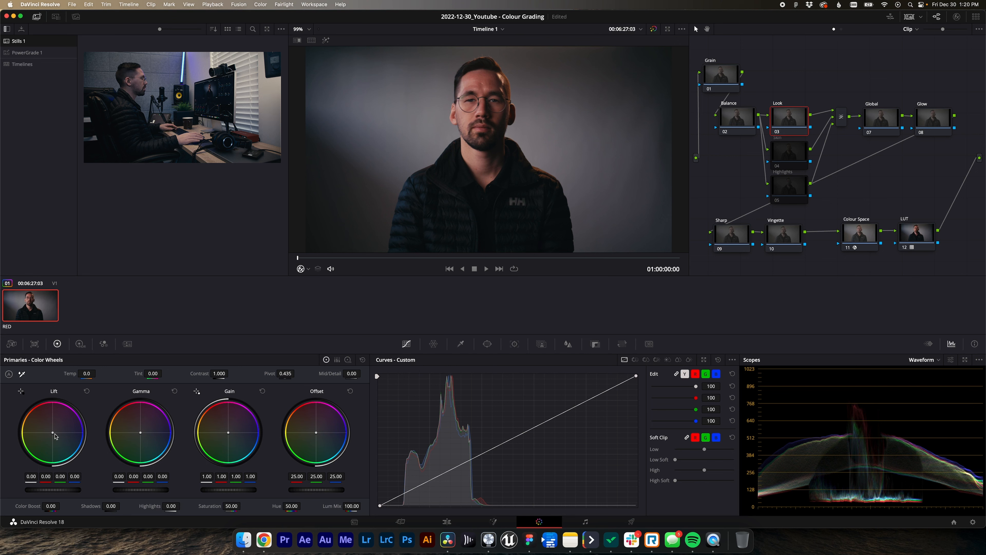
drag(53, 437, 55, 438)
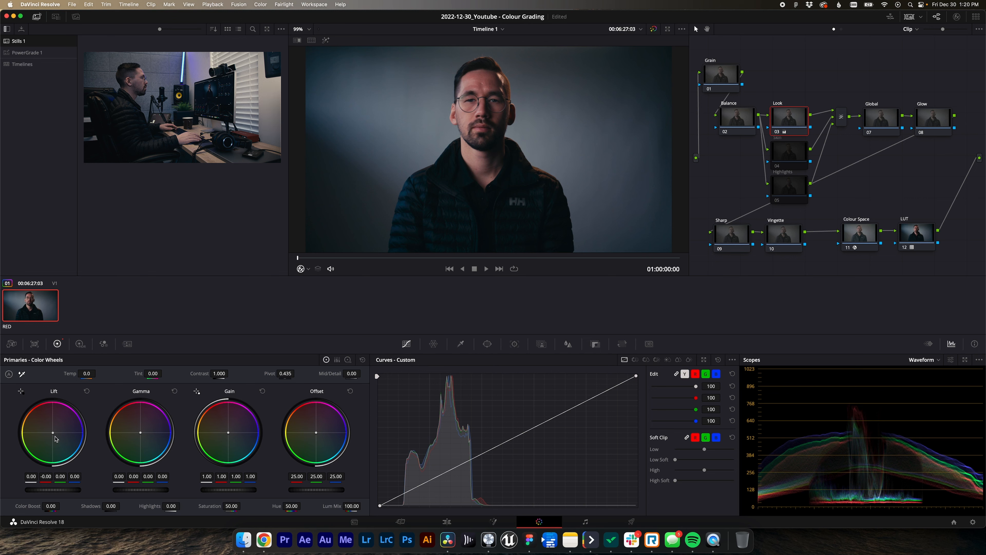
drag(55, 439, 56, 440)
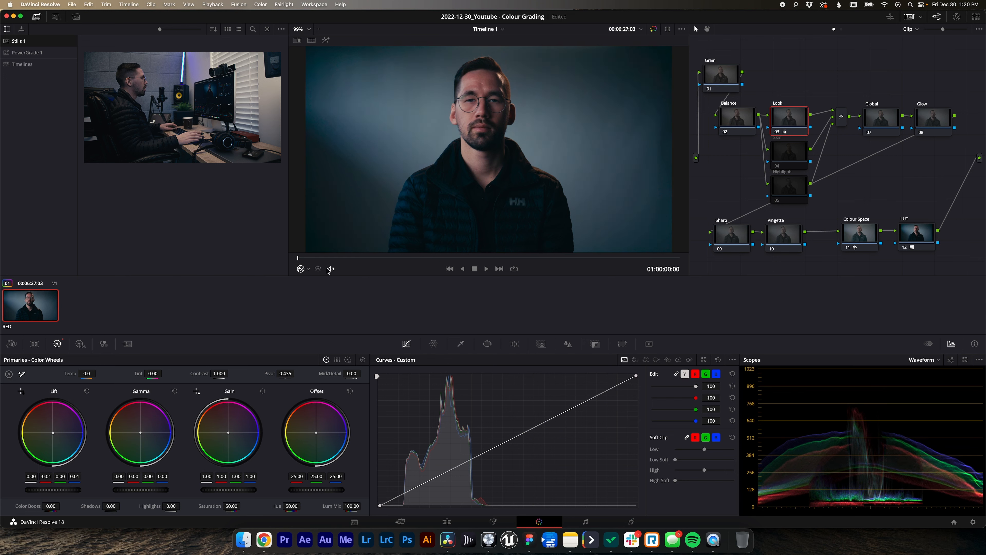
key(super+d)
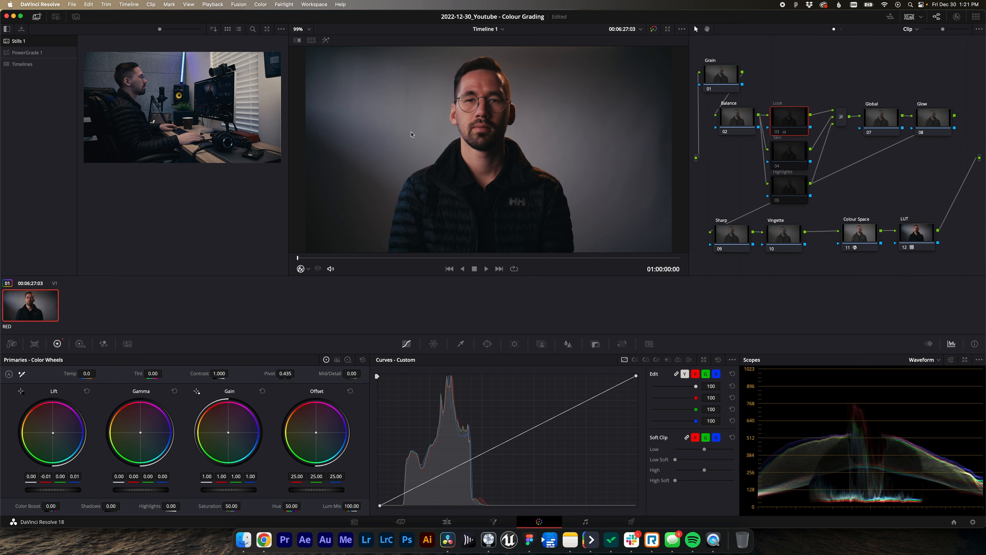
key(ctrl+d)
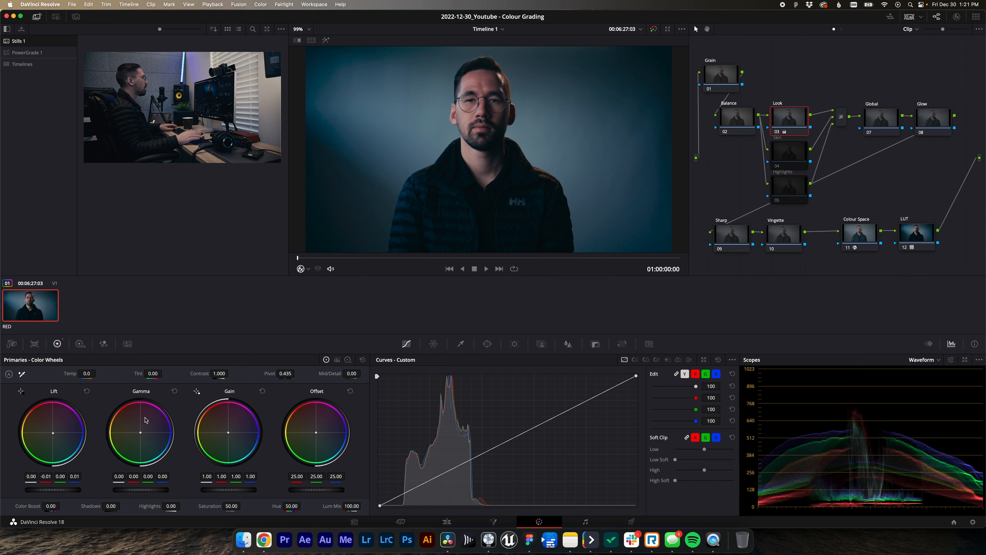
drag(140, 435, 137, 430)
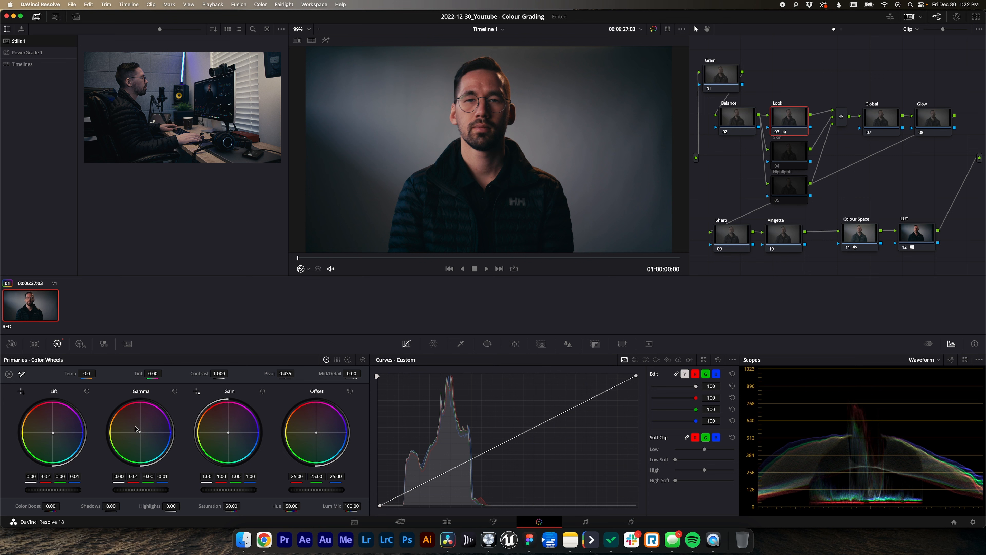
- Toggle the Look node off and on repeatedly to compare the image with and without the teal and orange adjustment
key(super+d)
key(super+d)
key(super+d)
key(super+d)
key(super+d)
key(super+d)
key(super+d)
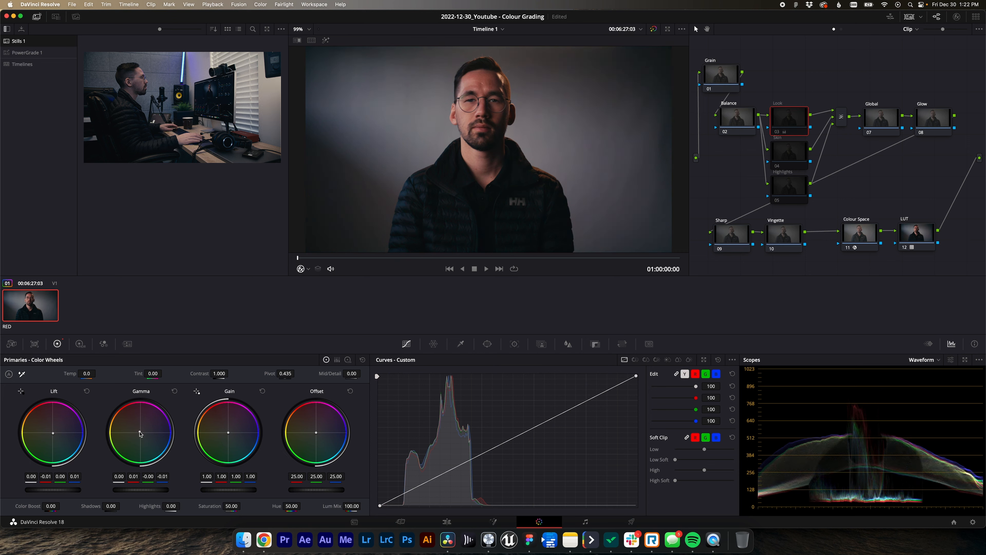
key(super+d)
key(super+d)
key(super+d)
key(super+d)
key(super+d)
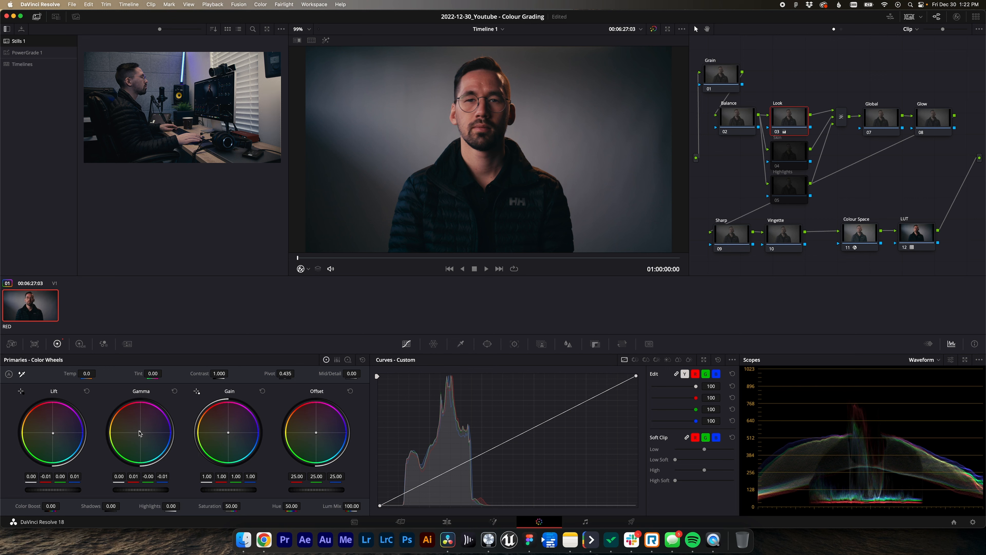
key(super+d)
key(super+d)
key(super+d)
key(super+d)
key(super+d)
key(super+d)
key(super+d)
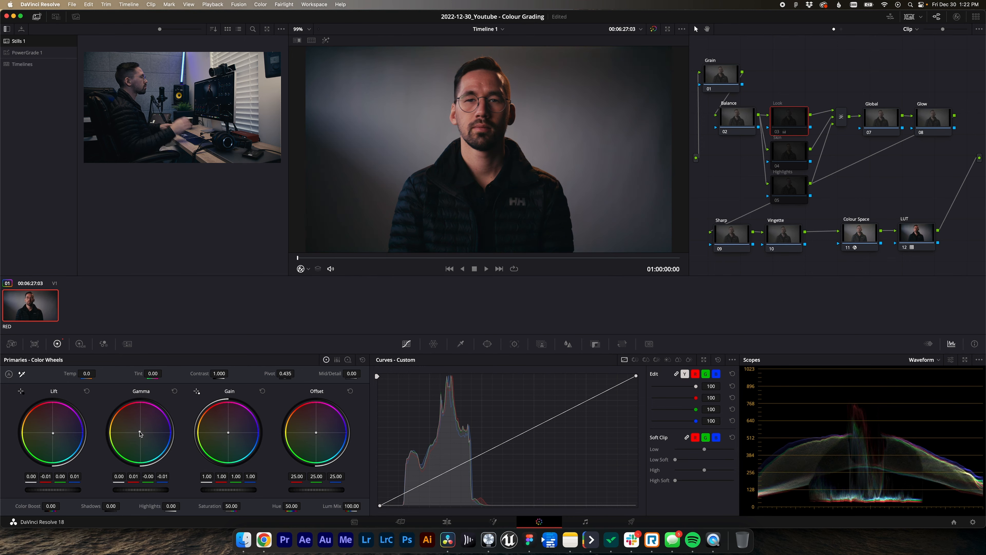
key(super+d)
key(super+d)
key(super+d)
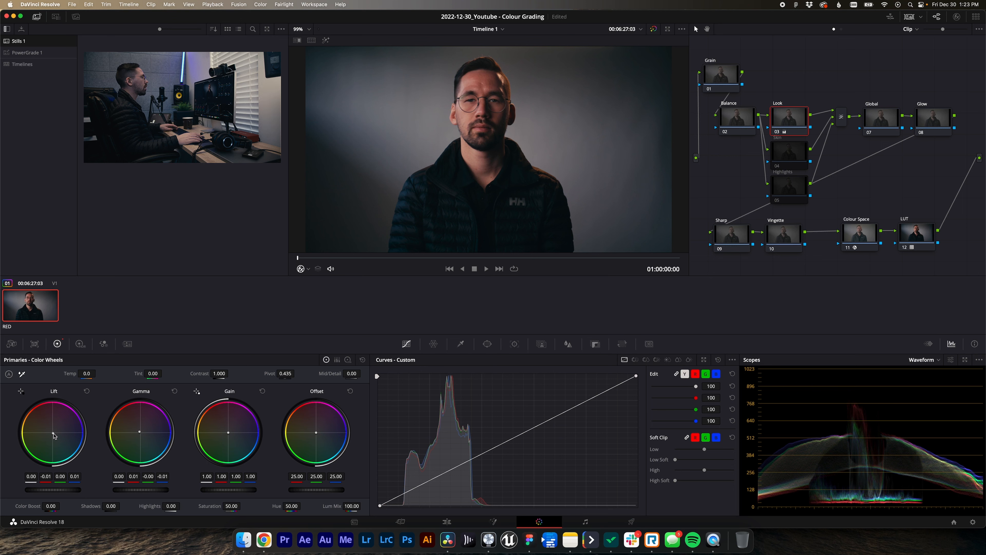
key(super+d)
key(super+d)
key(super+d)
key(super+d)
key(ctrl+d)
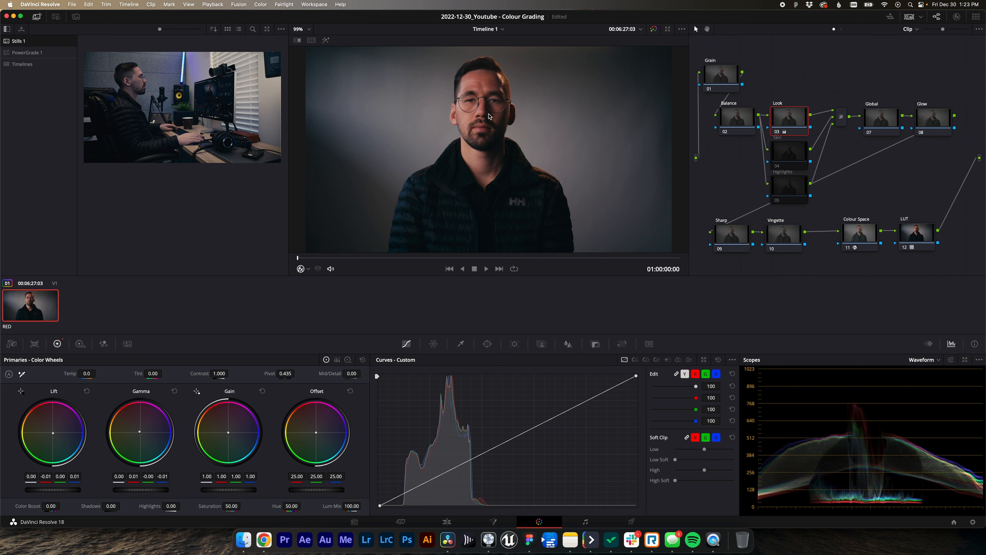
key(ctrl+d)
key(ctrl+d)
key(ctrl+d)
key(ctrl+d)
key(ctrl+d)
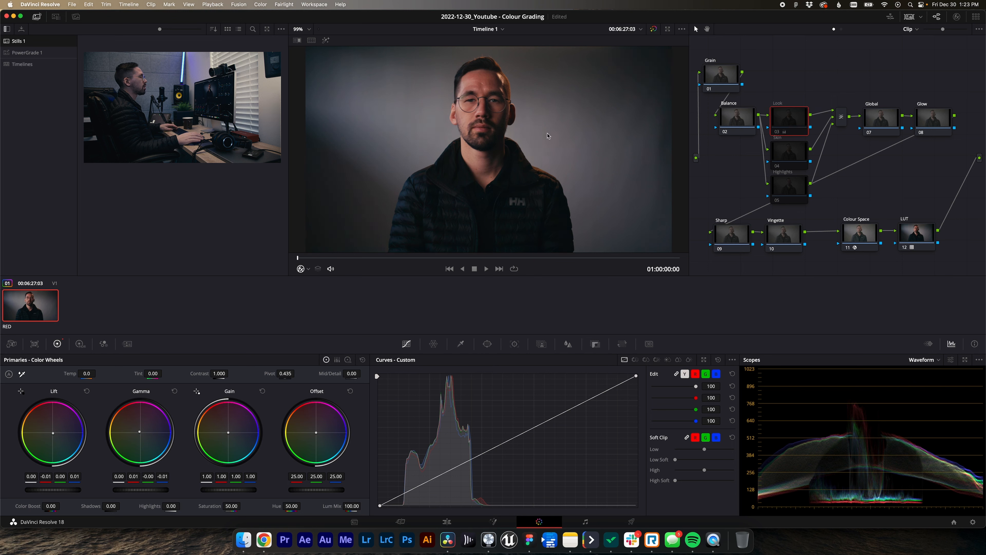
key(ctrl+d)
key(ctrl+d)
key(ctrl+d)
key(ctrl+d)
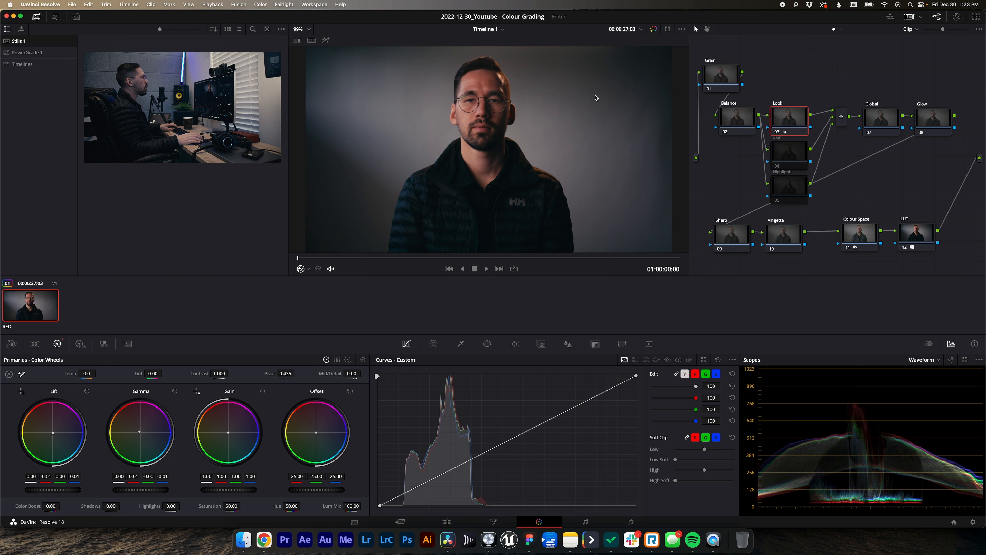
key(super+d)
key(super+d)
key(super+d)
key(super+d)
key(super+d)
key(super+d)
key(super+d)
key(super+d)
key(super+d)
key(super+d)
key(super+d)
key(super+d)
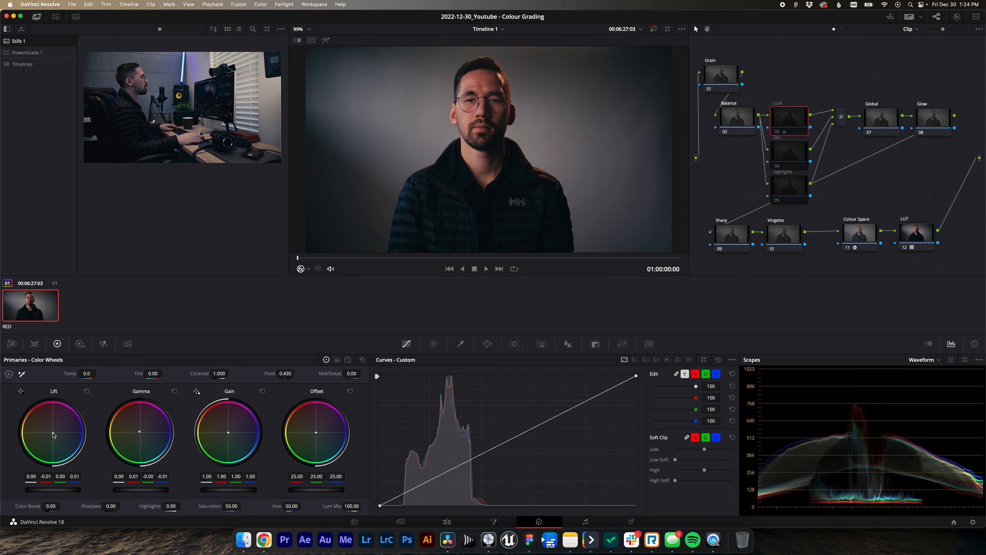
key(super+d)
key(super+d)
key(super+d)
key(super+d)
key(super+d)
key(super+d)
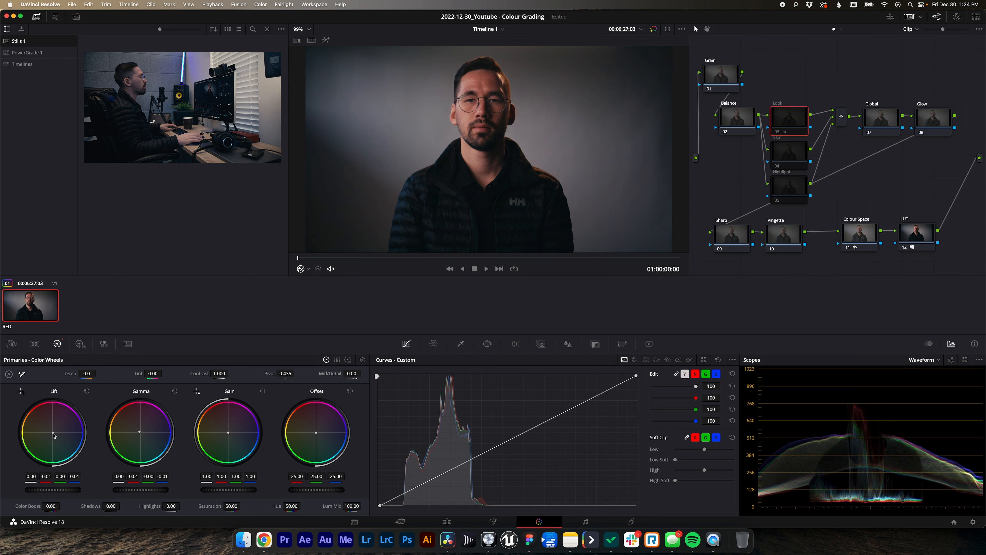
- Enable the Skin node and sample the subject's forehead with the HSL Qualifier
click(785, 155)
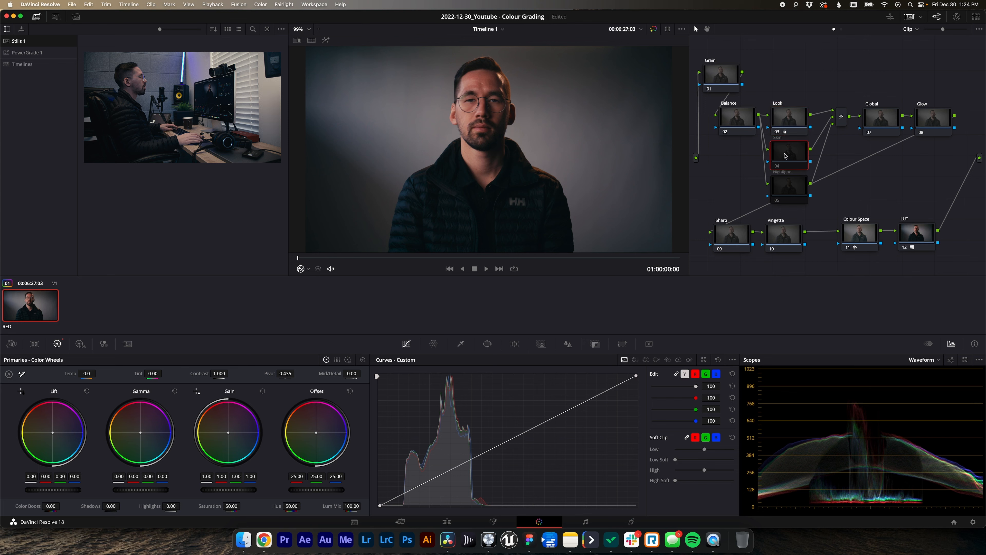
key(super+d)
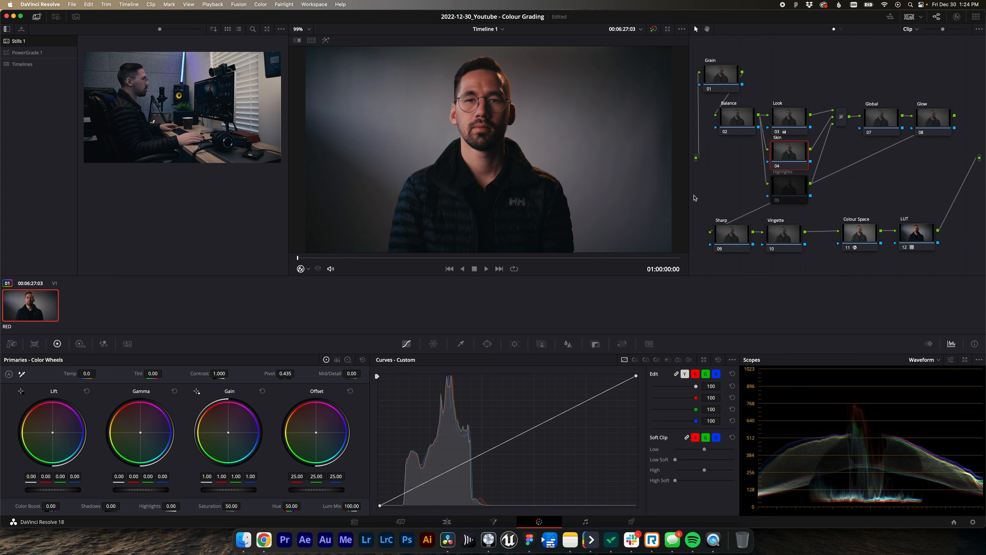
click(459, 344)
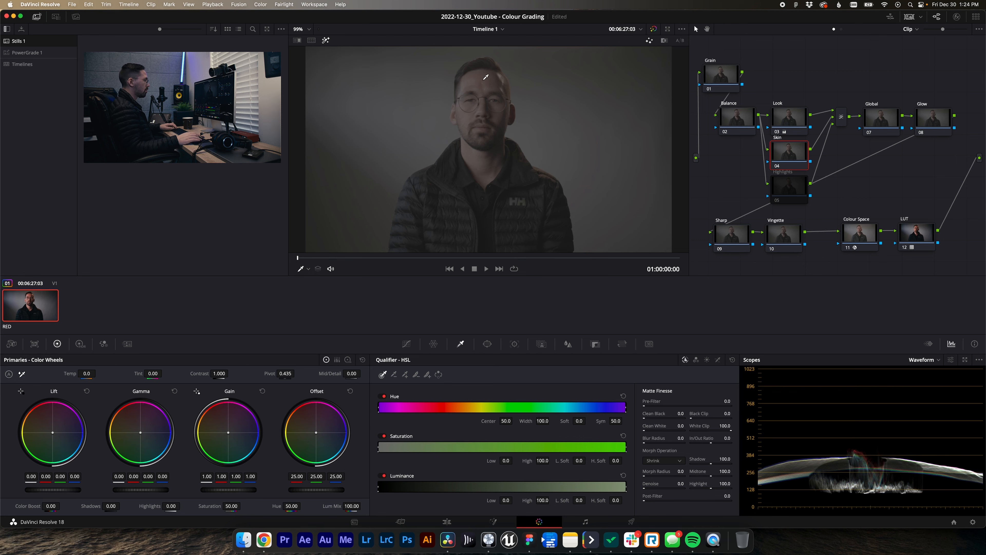
click(483, 78)
drag(484, 78, 474, 81)
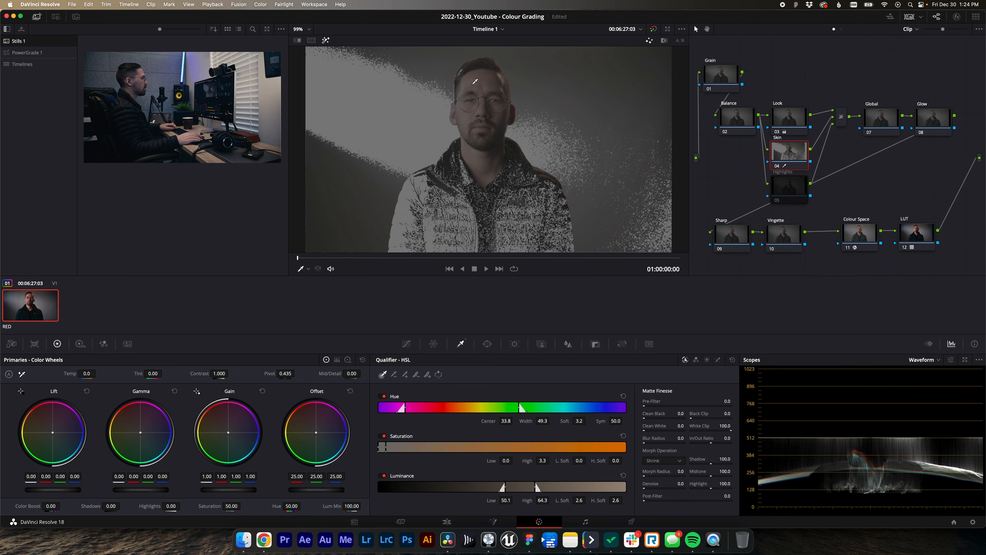
- Narrow the Skin qualifier's hue range to a center of 27.1 and a width of 19.0
drag(520, 406, 451, 406)
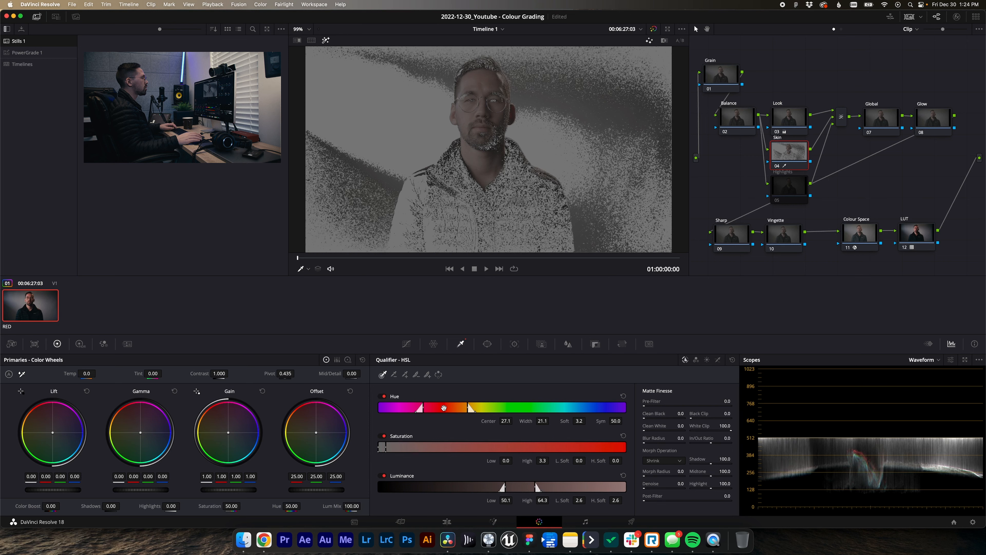
drag(445, 408, 463, 408)
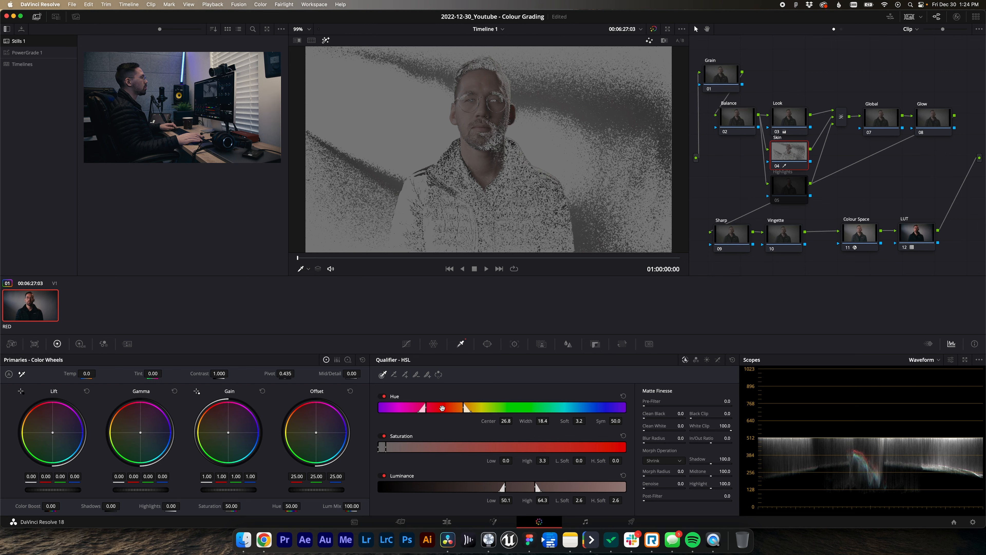
drag(442, 408, 468, 408)
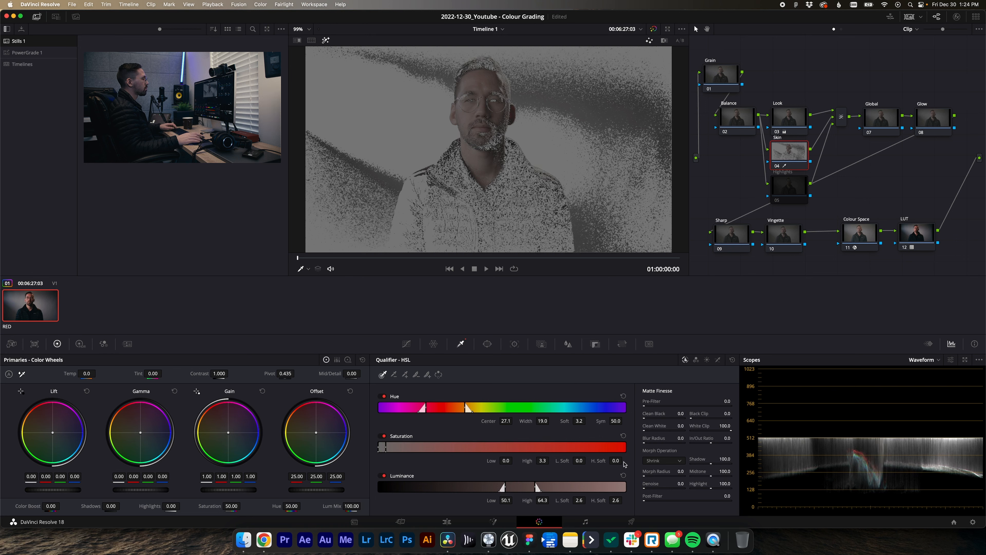
- Set the Skin qualifier's saturation high to 14.7 with high softness 8.6, and its luminance range to 54.9–69.1
drag(615, 460, 617, 460)
drag(386, 447, 412, 453)
drag(523, 488, 533, 489)
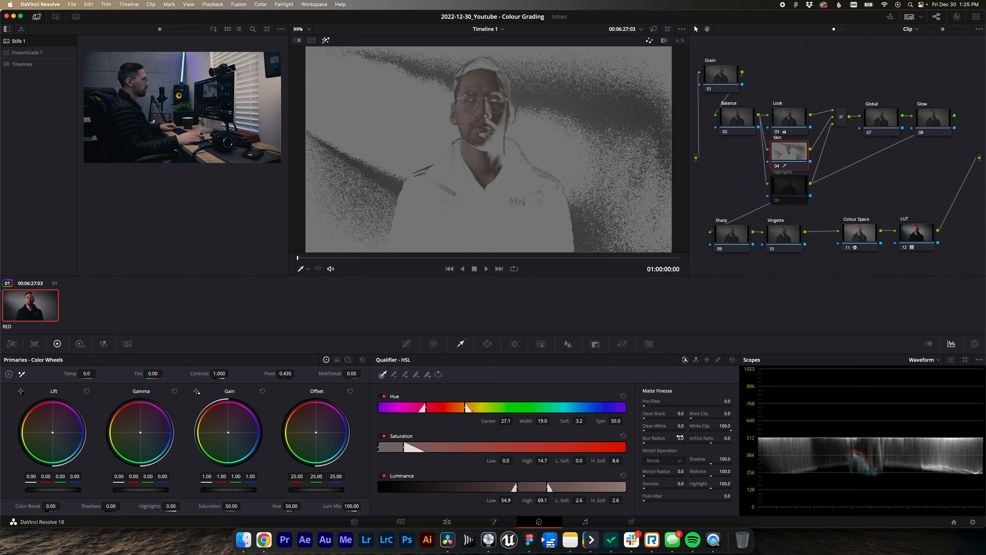
- Raise the Skin qualifier's blur radius to 84.4 and compare the viewer with the selection highlight off and on
drag(681, 438, 909, 429)
drag(647, 443, 704, 442)
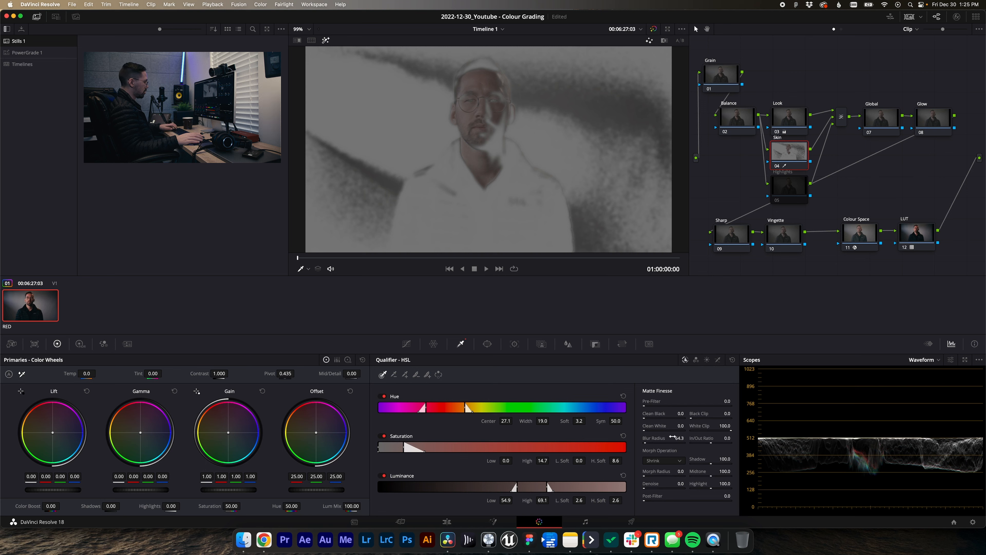
drag(683, 438, 725, 437)
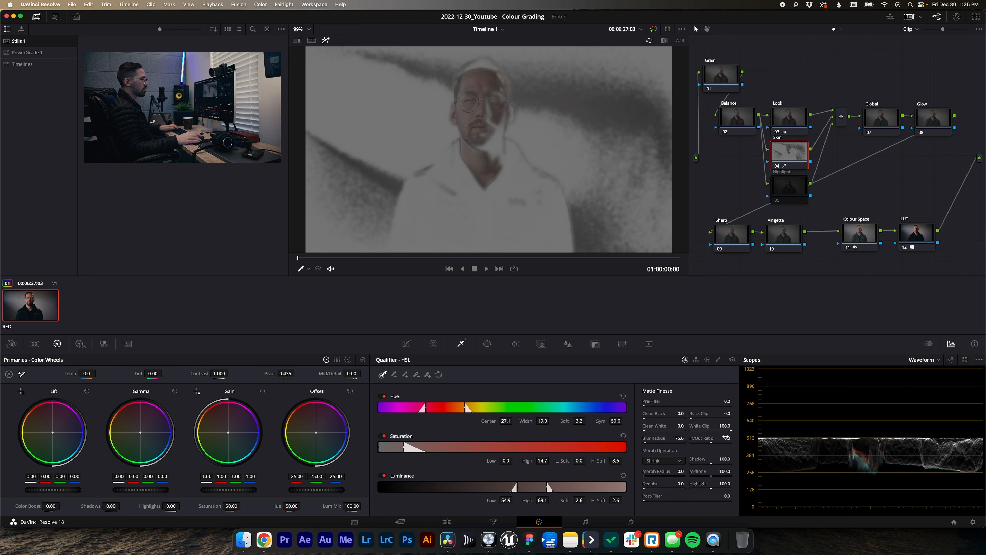
key(shift+h)
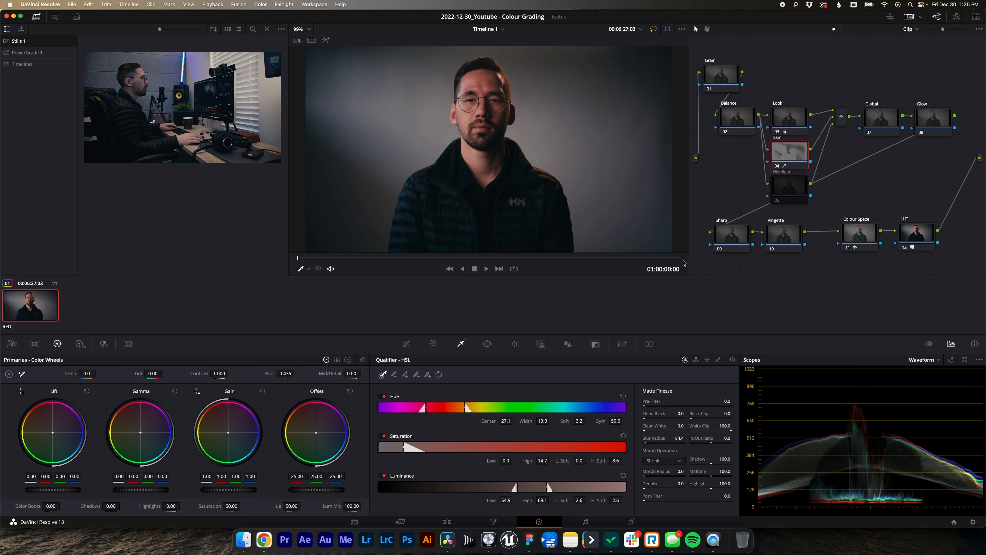
key(shift+h)
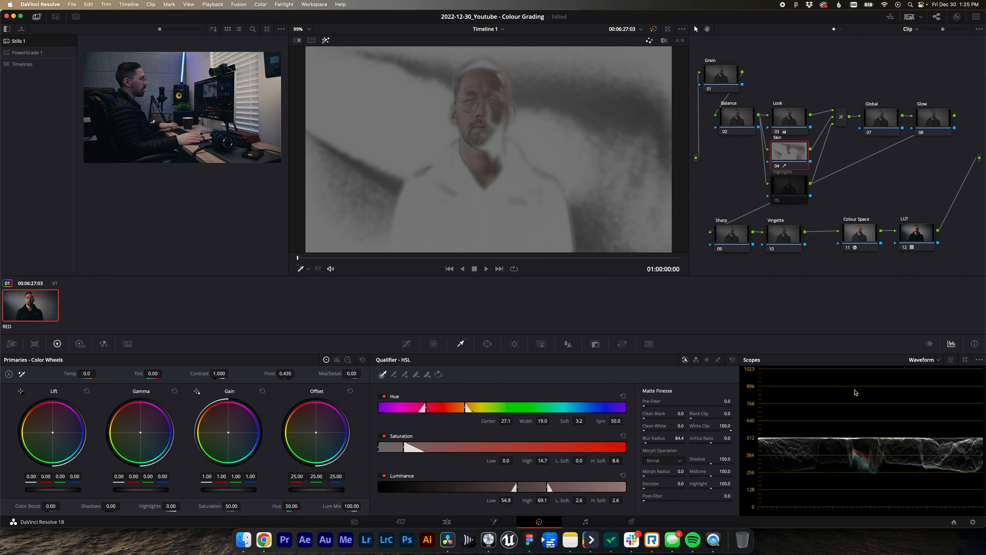
- Switch the scope to Vectorscope and warm the Skin node's gamma to about -0.01 blue
click(935, 360)
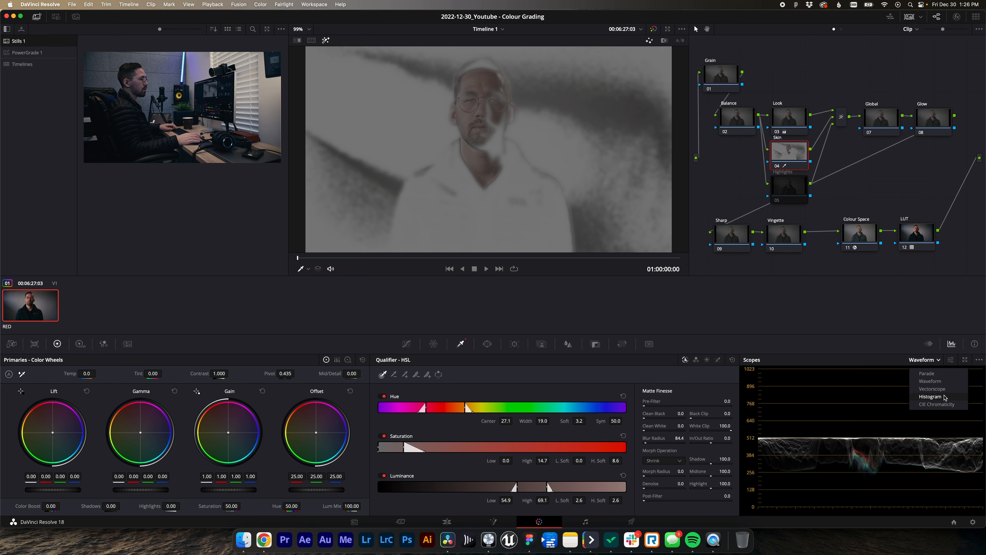
click(944, 391)
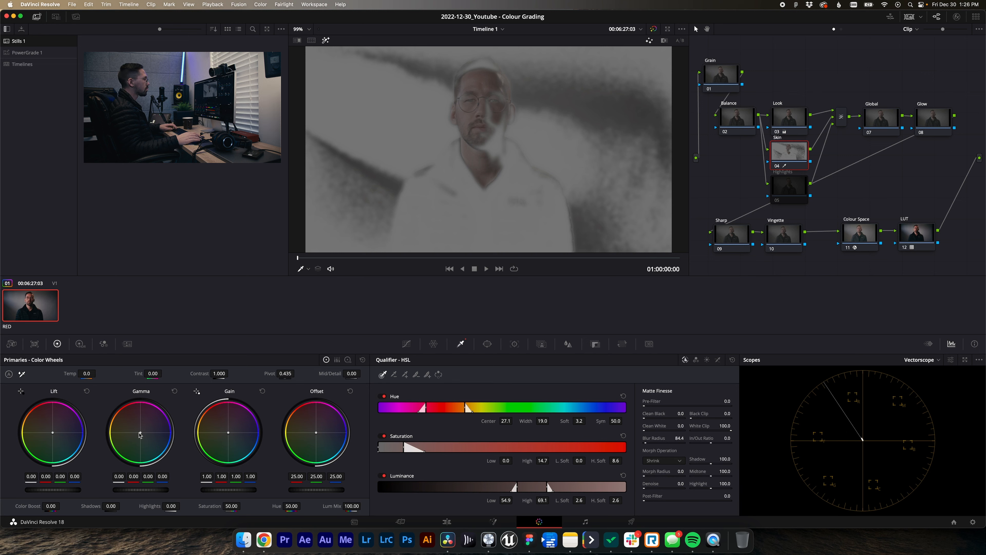
drag(139, 434, 136, 433)
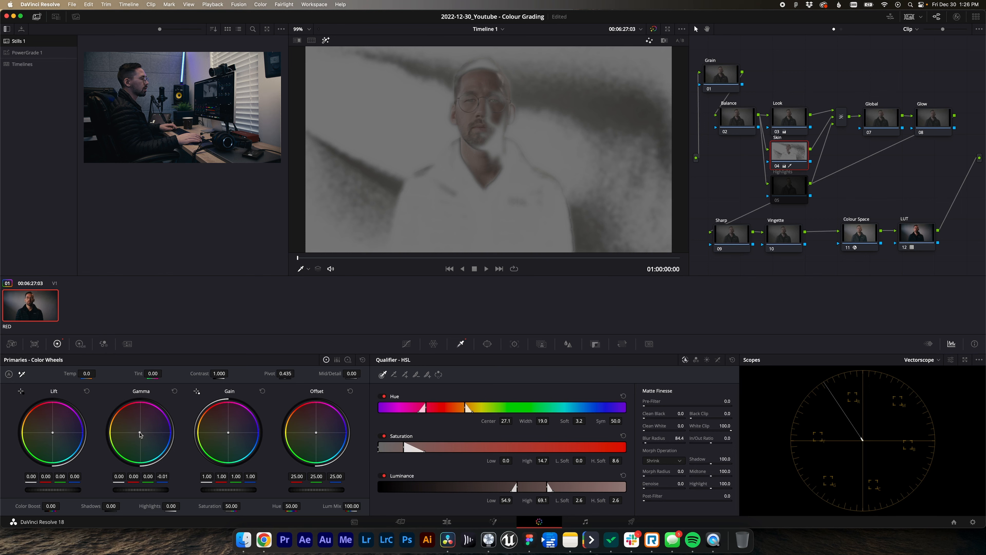
- Toggle the viewer's selection highlight to check the skin adjustment in the full image and on the vectorscope
key(shift+h)
key(shift+h)
key(shift+h)
key(shift+h)
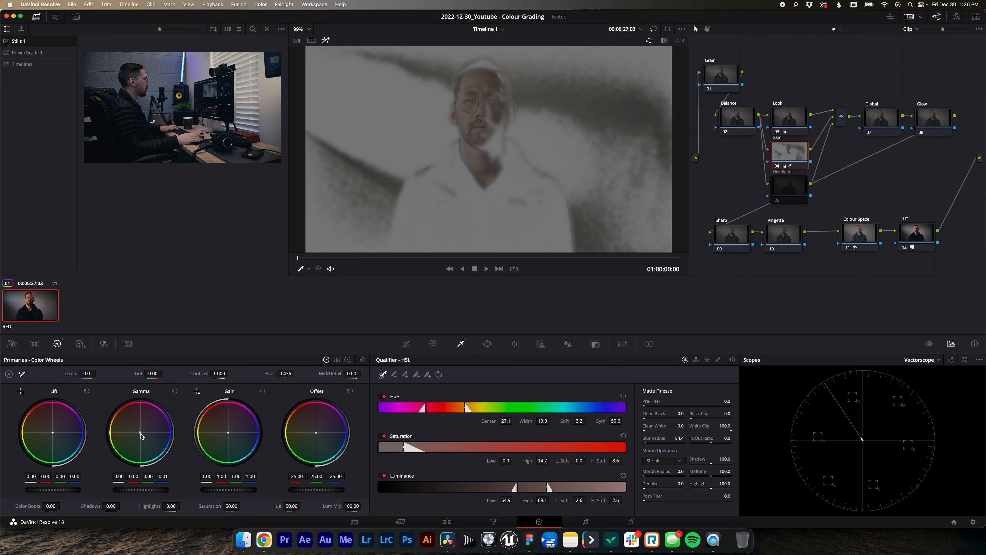
- Nudge the Skin node's gamma balance to about -0.00 red and -0.00 blue, toggling the selection highlight
drag(141, 436, 143, 437)
key(shift+h)
key(shift+h)
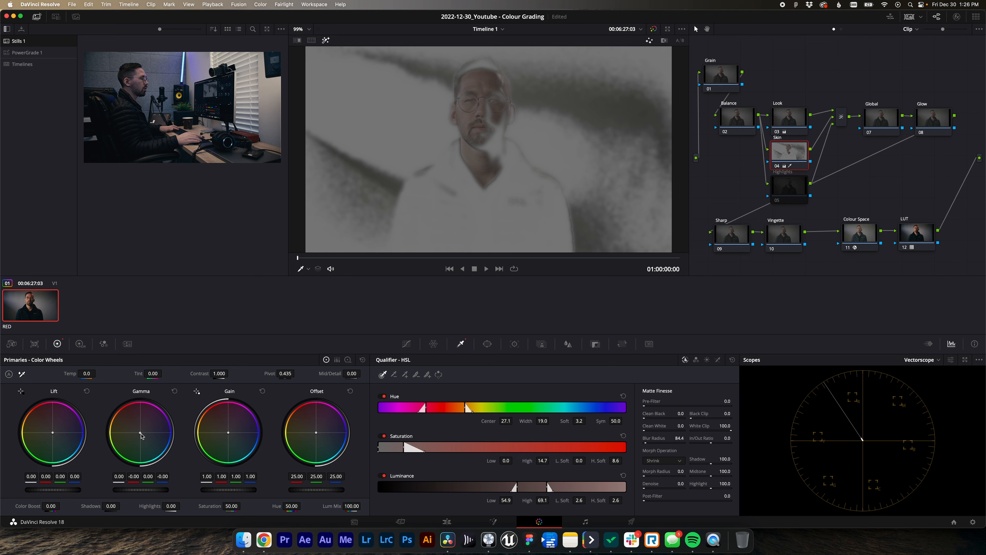
- Toggle the viewer's selection highlight repeatedly to compare the skin hue on the vectorscope with the full image
key(shift+h)
key(shift+h)
key(shift+h)
key(shift+h)
key(shift+h)
key(shift+h)
key(shift+h)
key(shift+h)
key(shift+h)
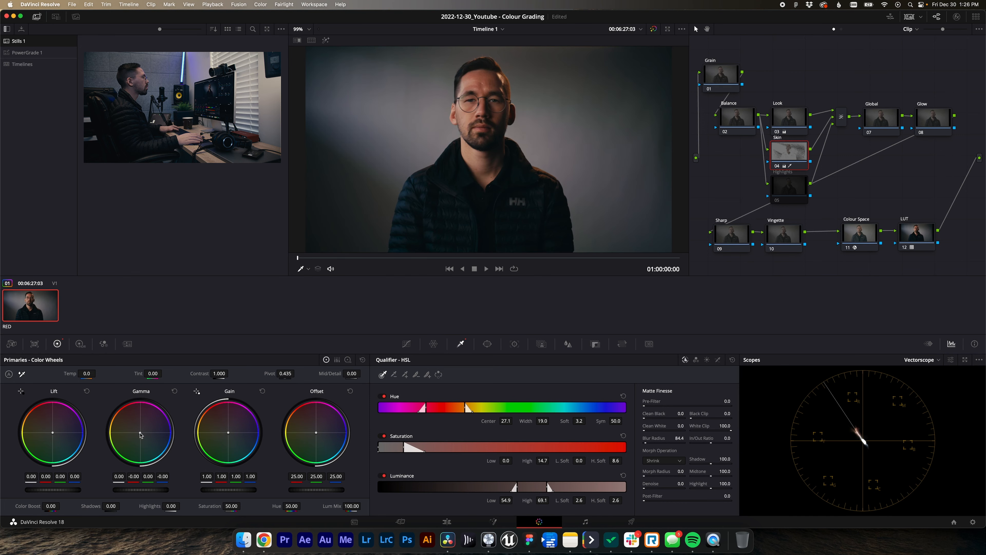
key(shift+h)
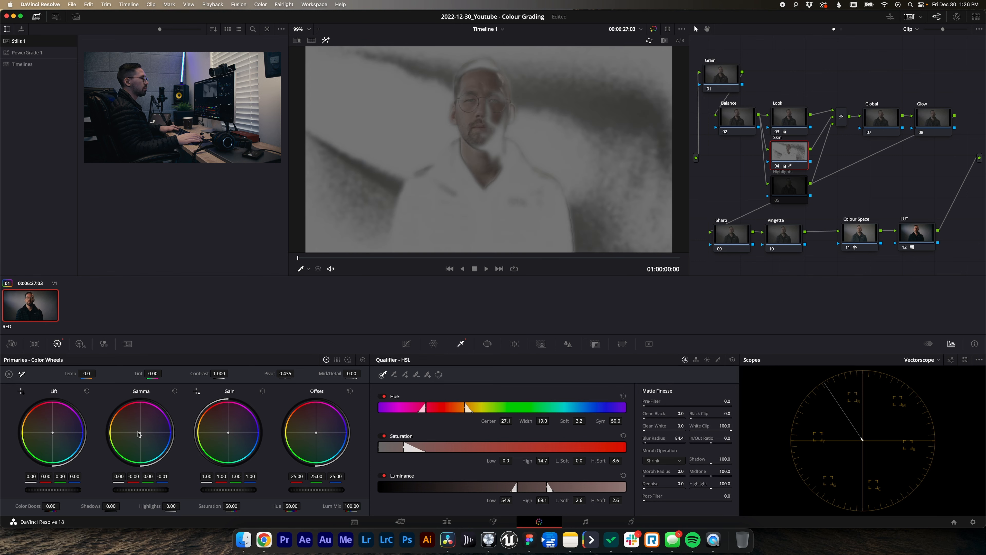
key(shift+h)
key(shift+h)
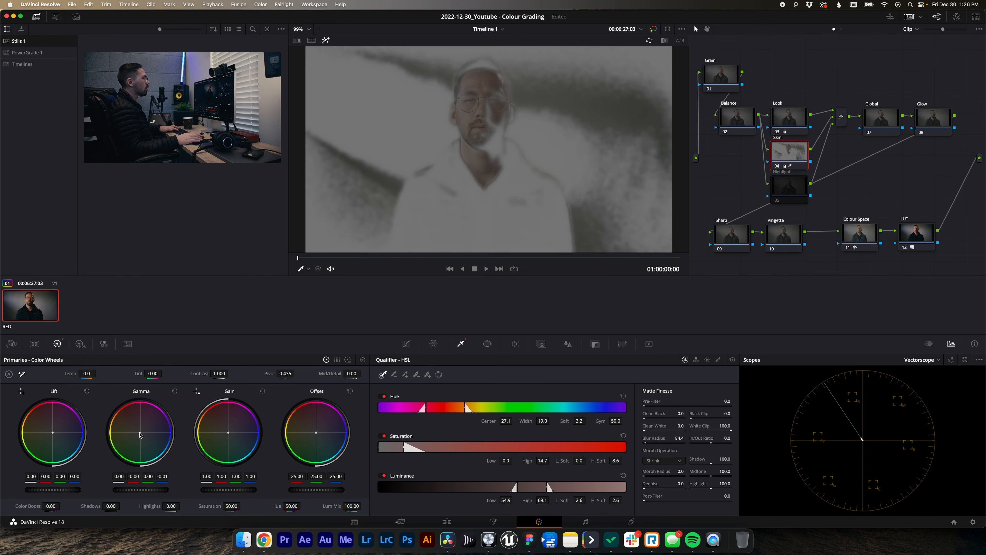
key(shift+h)
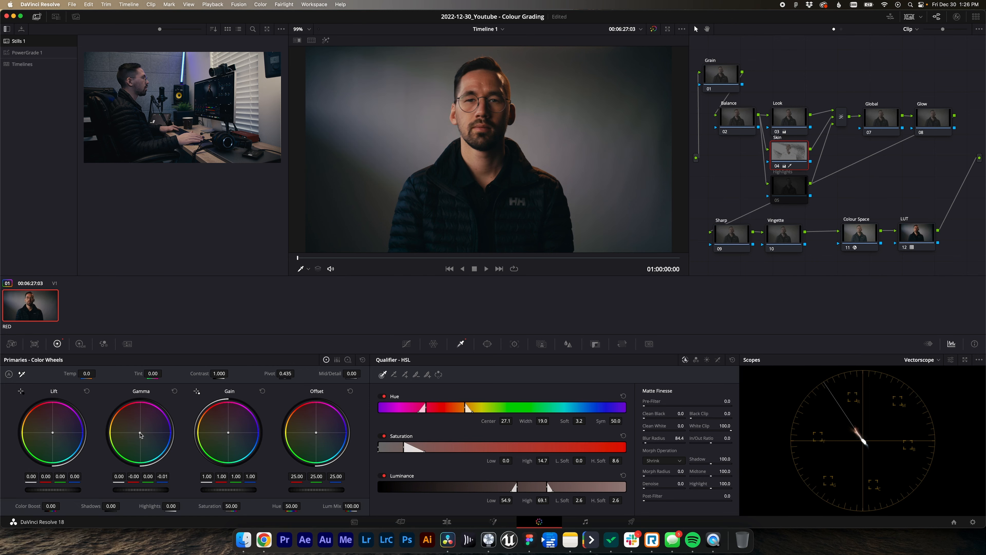
- Try lowering the Skin node's saturation to 45.60 and compare with the selection highlight off and on
drag(234, 505, 227, 506)
key(shift+h)
key(shift+h)
key(shift+h)
key(shift+h)
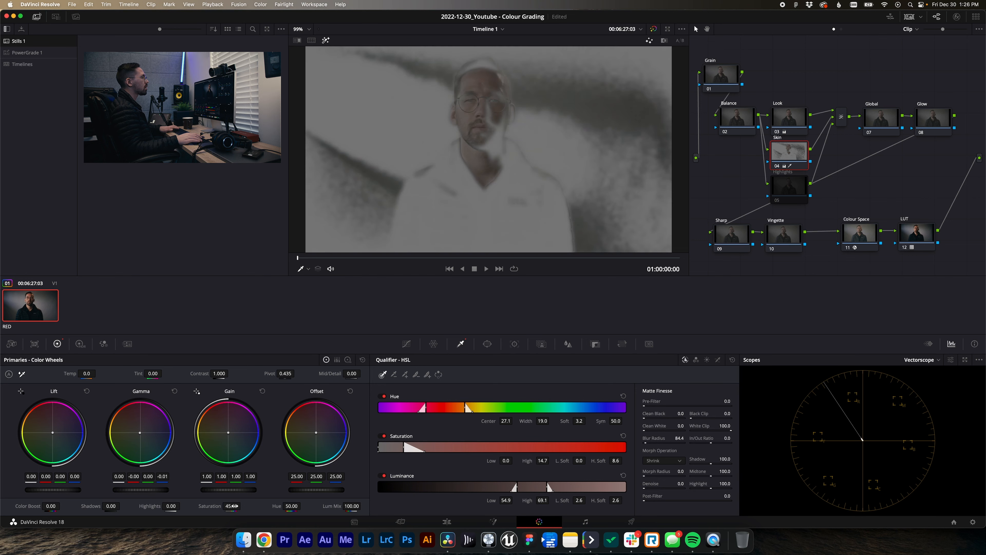
key(shift+h)
key(shift+h)
key(shift+h)
key(shift+h)
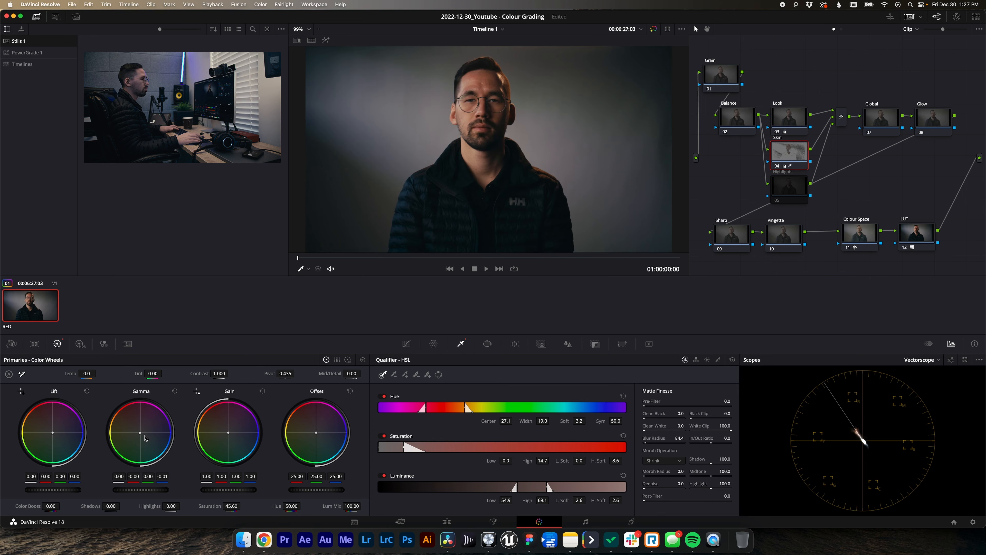
- Fine-tune the Skin node's gamma balance slightly with the selection highlight on, and check it against the full image
key(shift+h)
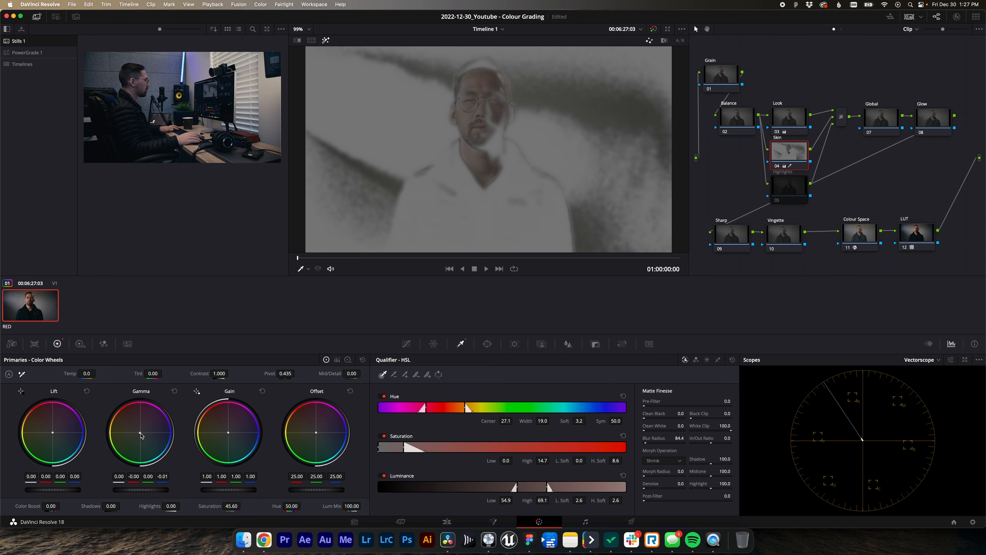
drag(141, 433, 142, 433)
key(shift+h)
key(shift+h)
- Reset the Skin node's saturation to 50.00 and save the project
drag(228, 507, 233, 507)
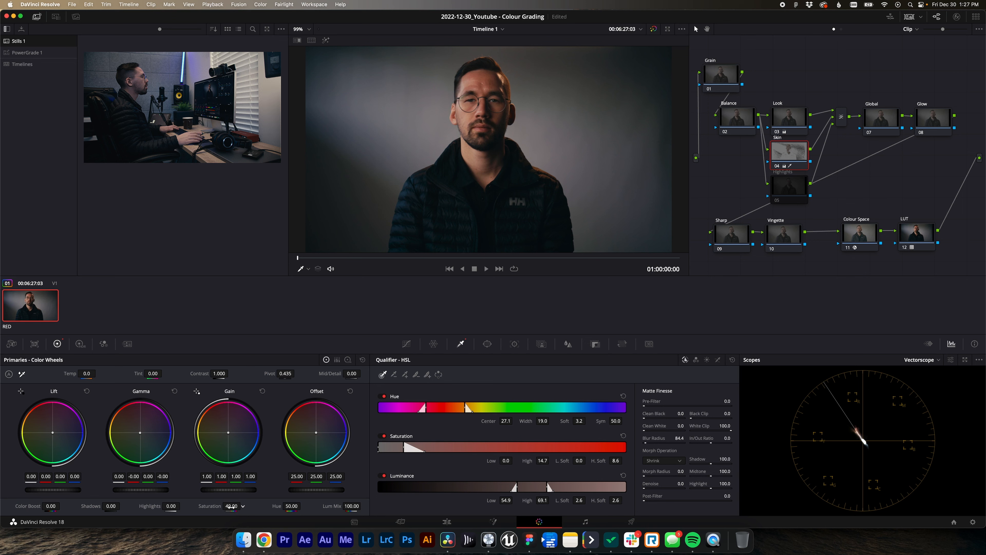
click(233, 506)
double_click(208, 505)
key(super+s)
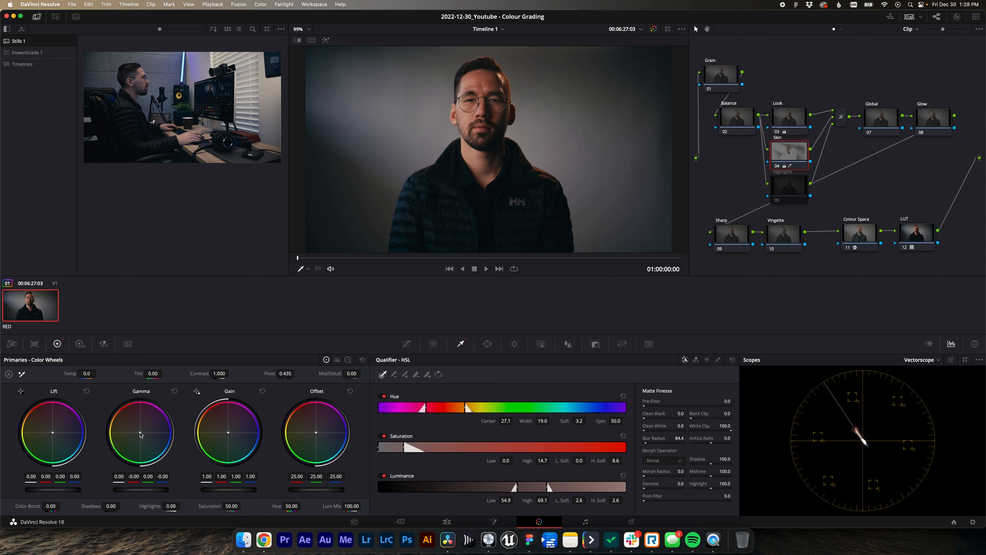
- Compare the image with the Skin node disabled and enabled, including in a full-screen view
key(super+d)
key(super+d)
key(super+d)
key(super+d)
key(super+d)
key(super+d)
key(super+d)
key(super+d)
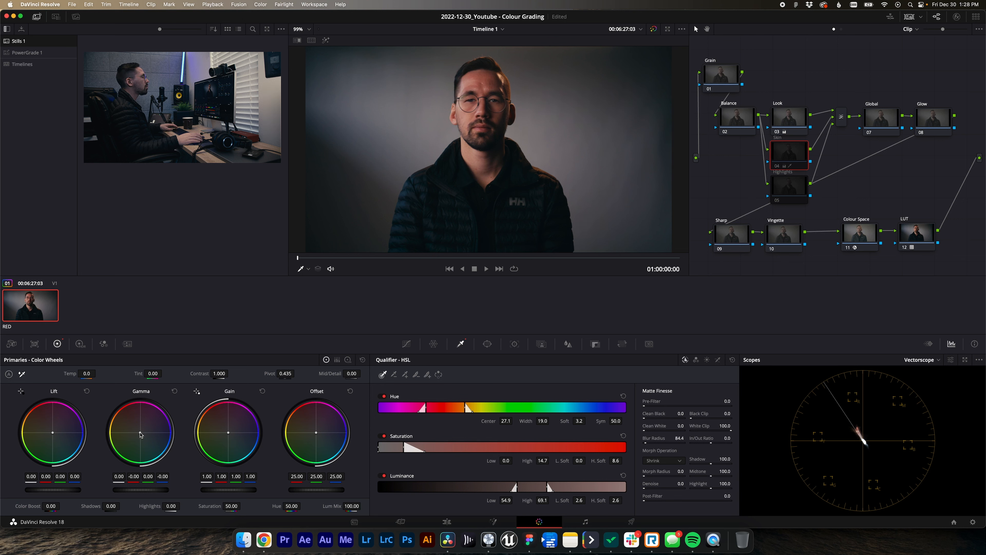
key(super+d)
key(super+d)
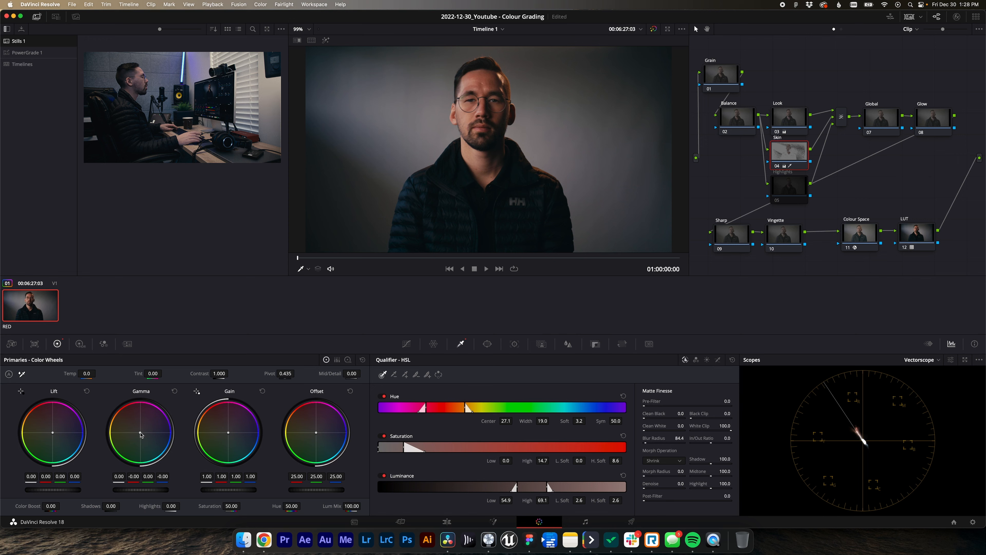
key(super+d)
key(super+d)
key(super+d)
key(super+d)
key(super+d)
key(super+d)
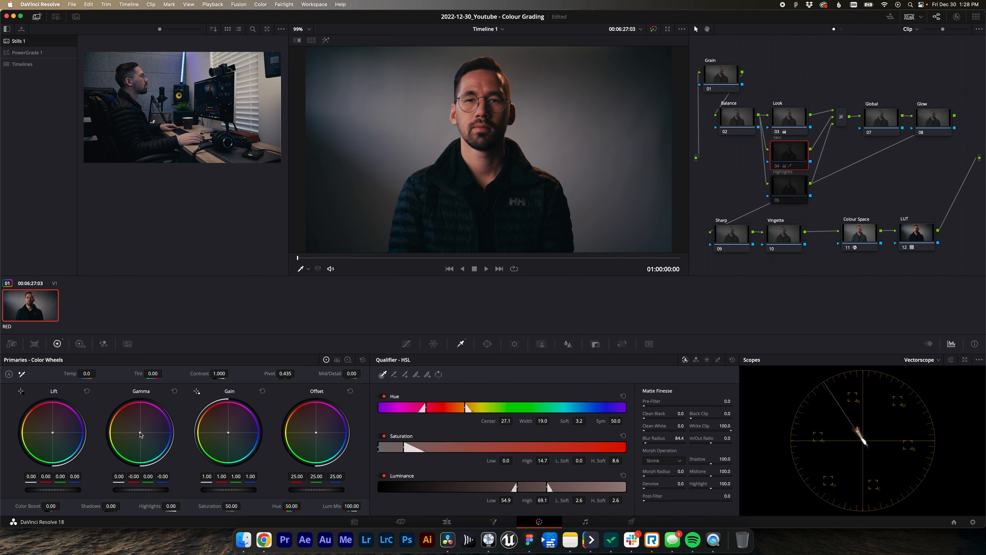
key(super+f)
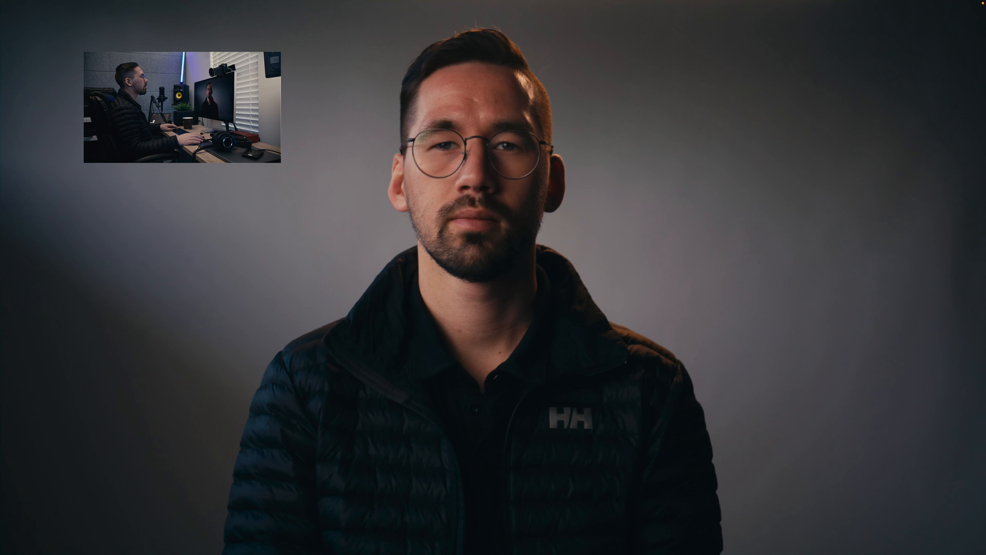
key(super+f)
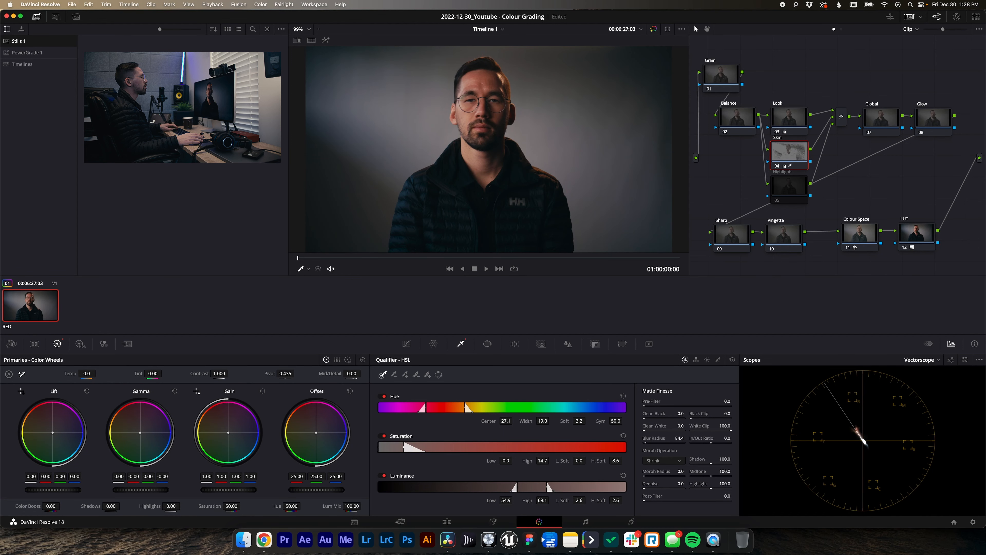
- Review the Skin node's settings, select the Highlights node and toggle it to compare the image
click(790, 194)
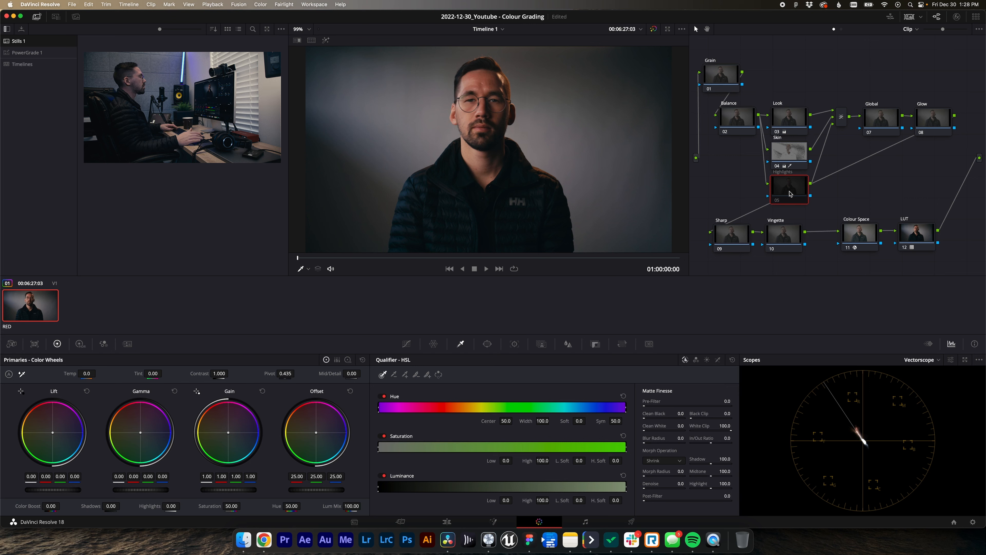
click(786, 151)
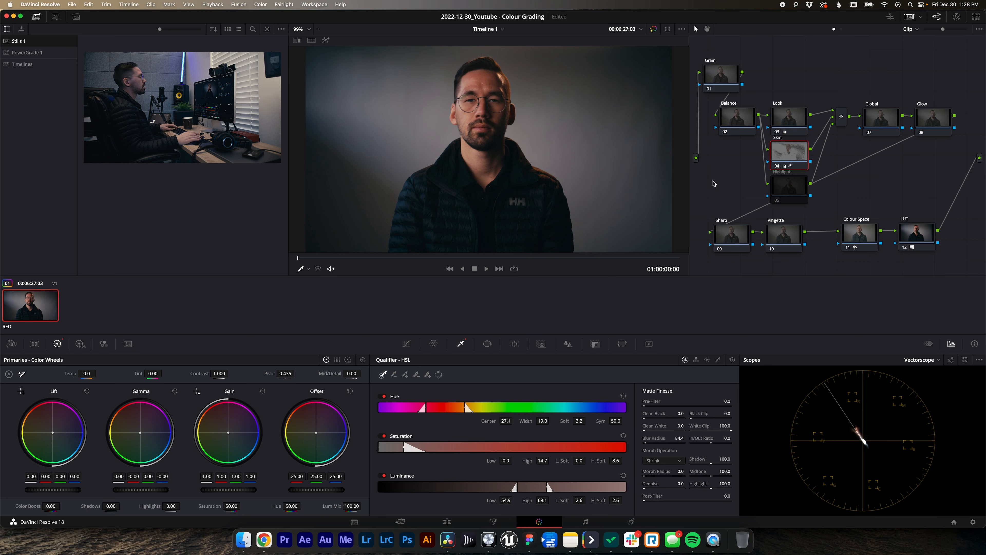
click(781, 189)
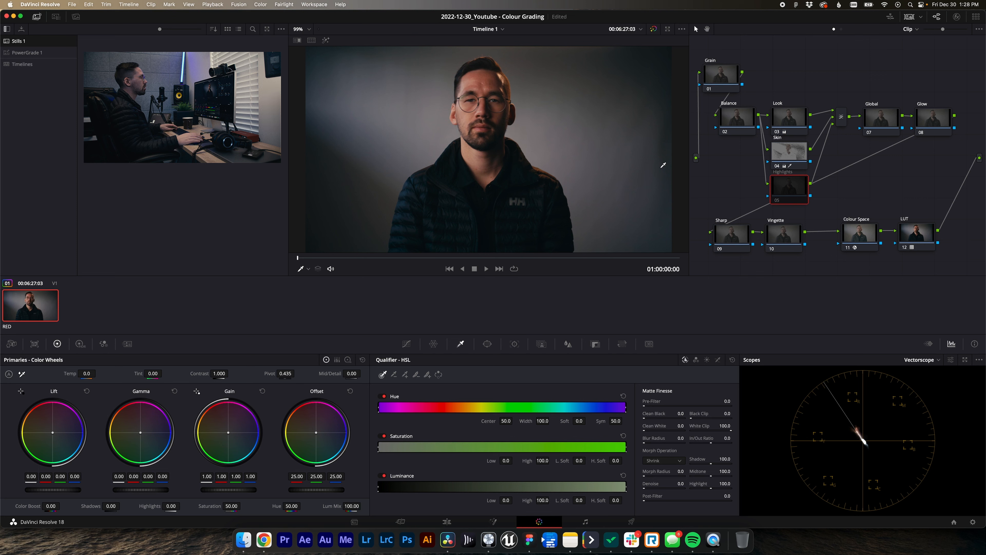
key(ctrl+d)
key(ctrl+d)
key(ctrl+d)
key(ctrl+d)
key(ctrl+d)
key(ctrl+d)
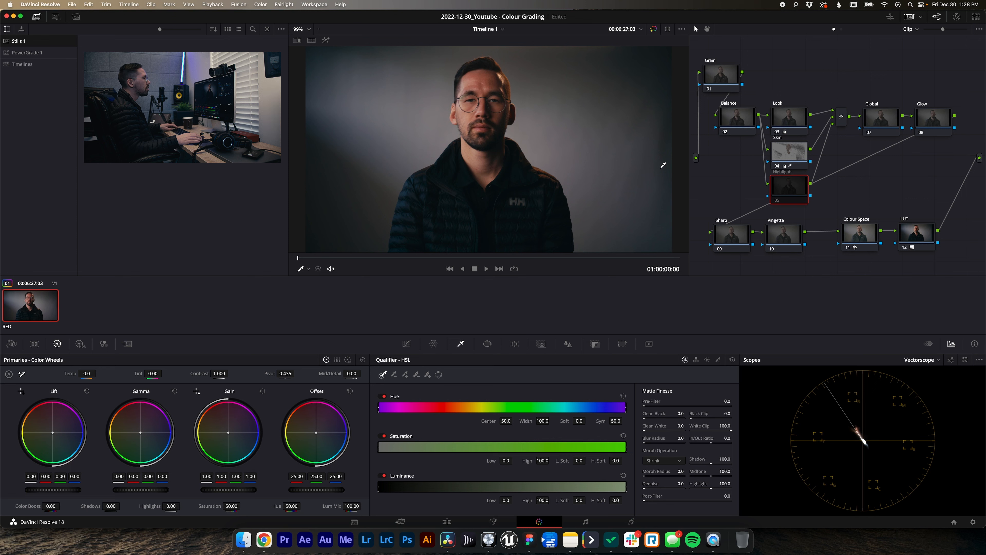
- Switch the scope to Waveform and save the project
click(931, 361)
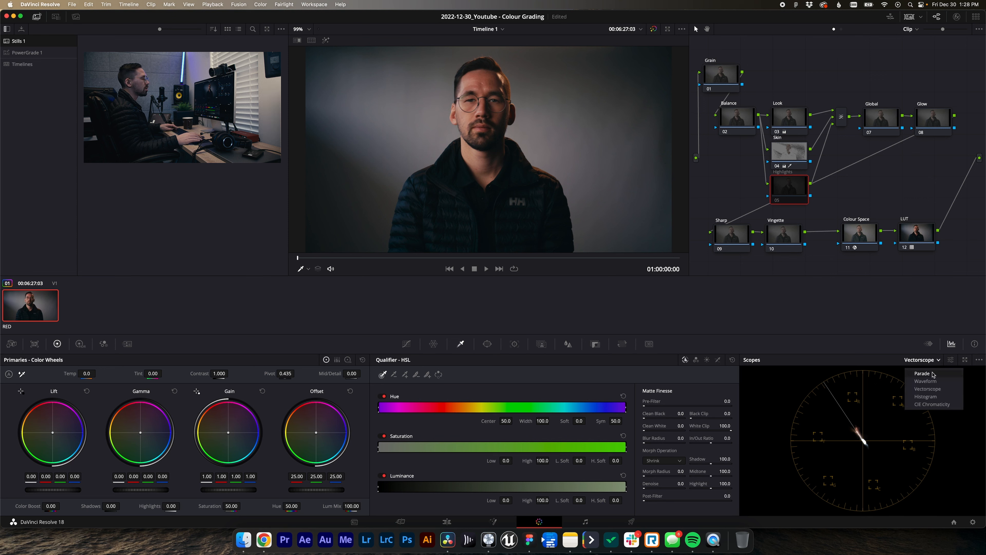
click(932, 381)
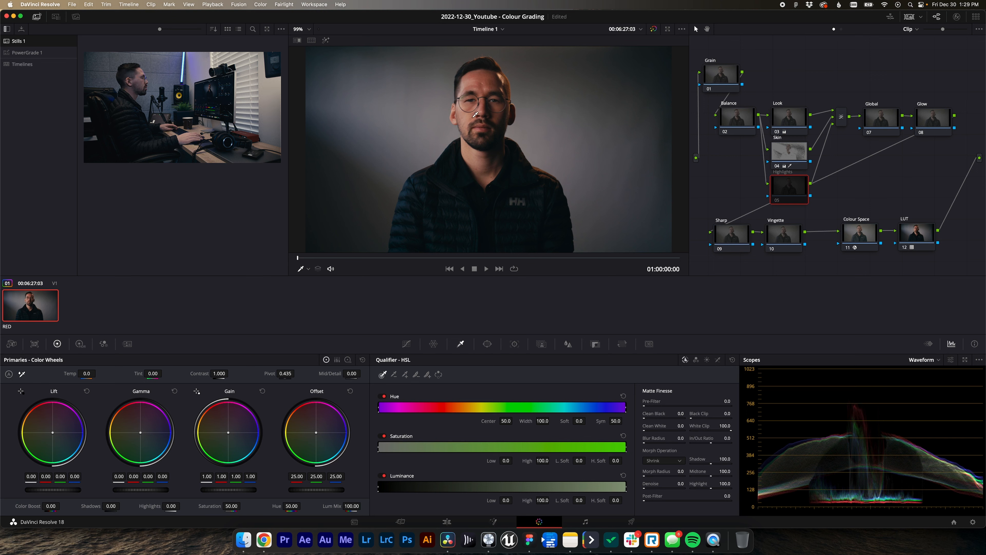
click(458, 228)
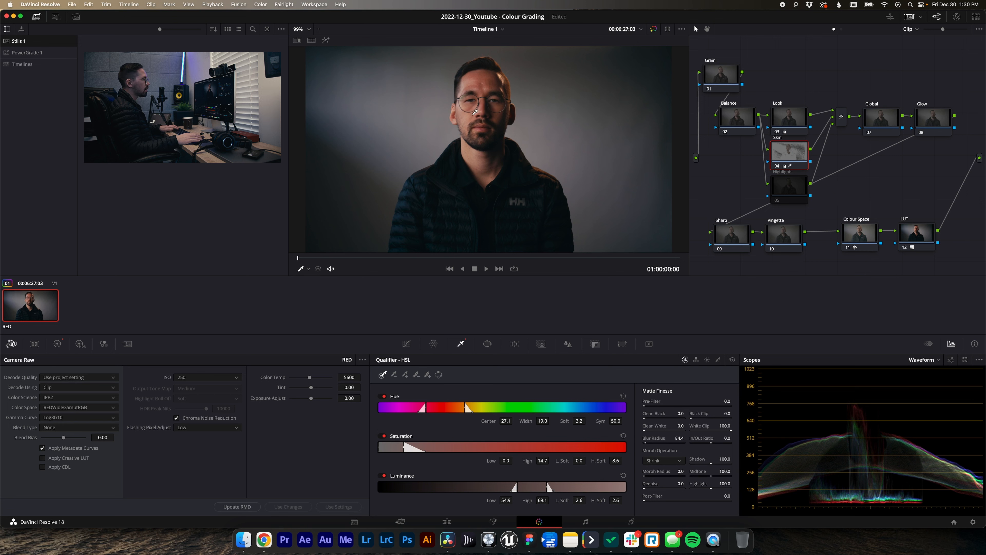
key(super+s)
- Try an ISO of 320 in the clip's Camera Raw settings and restore it to 250
click(210, 378)
click(189, 447)
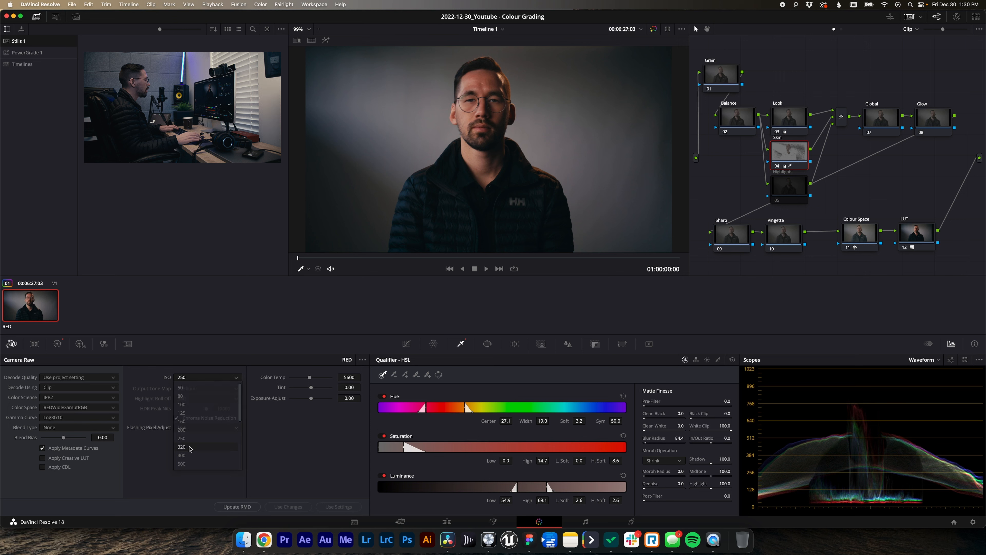
click(201, 379)
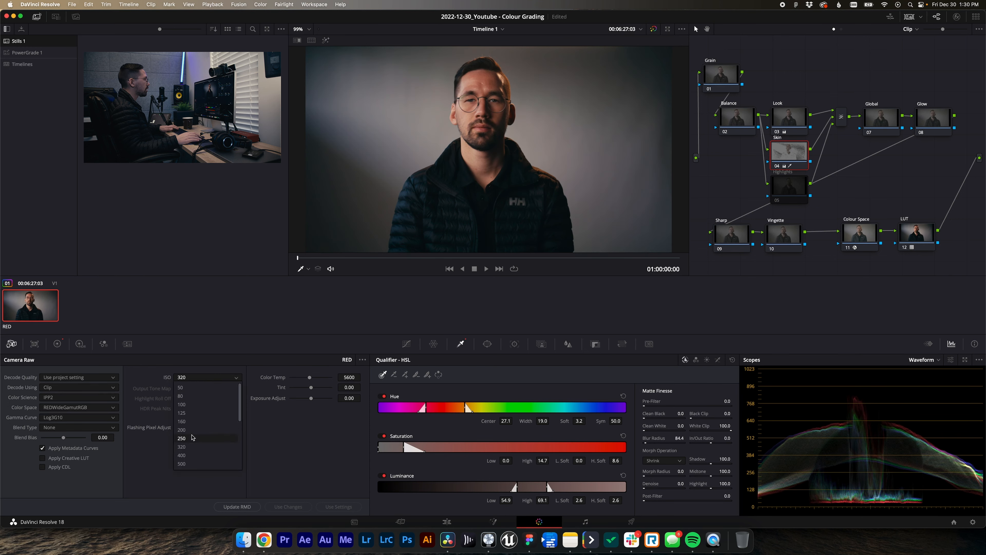
click(194, 438)
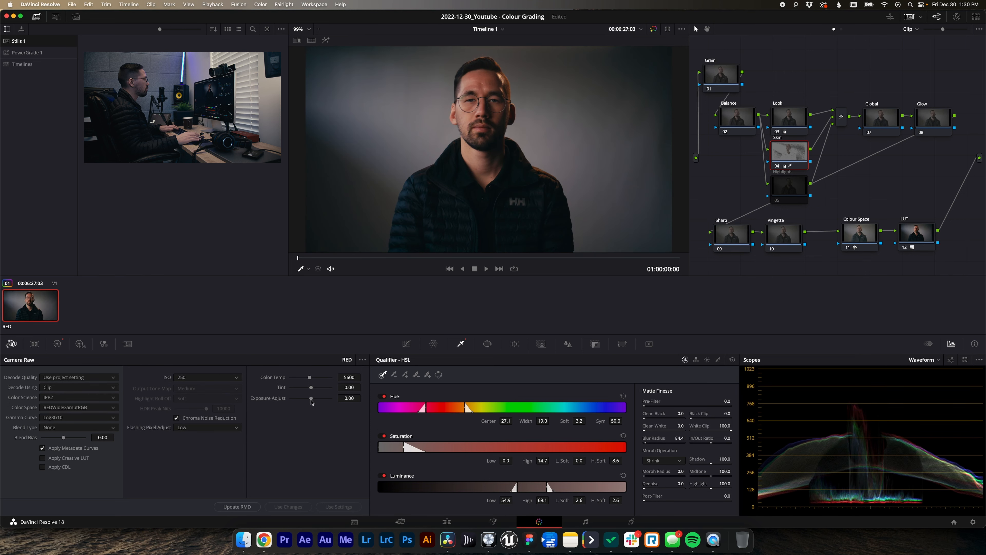
- Raise the clip's Camera Raw exposure adjustment to 0.37 and select the Look node
drag(311, 401, 312, 401)
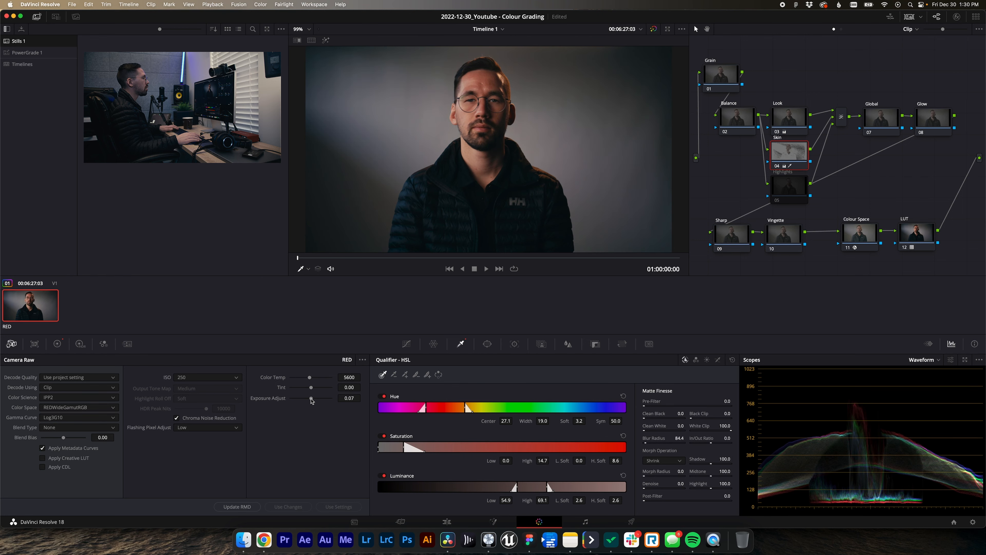
drag(312, 401, 312, 401)
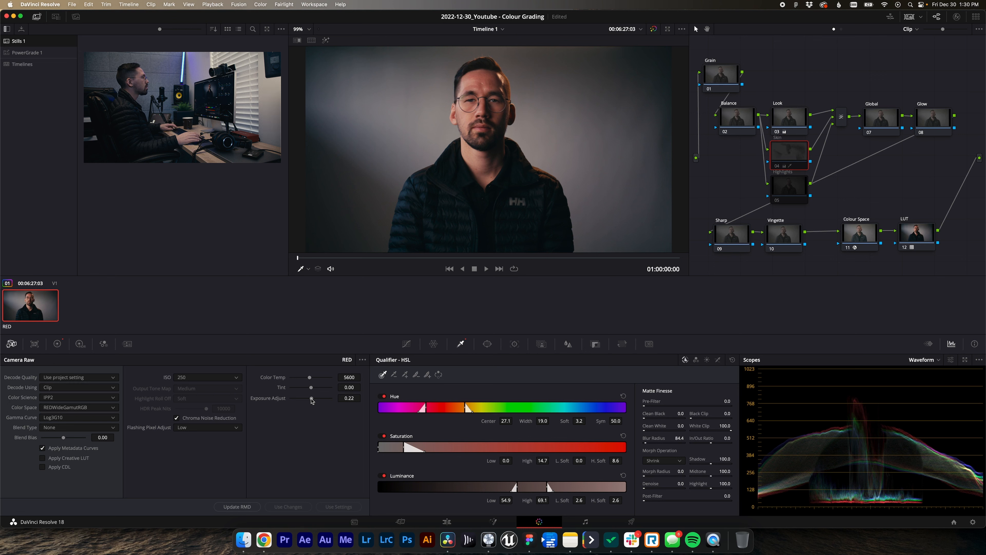
click(795, 120)
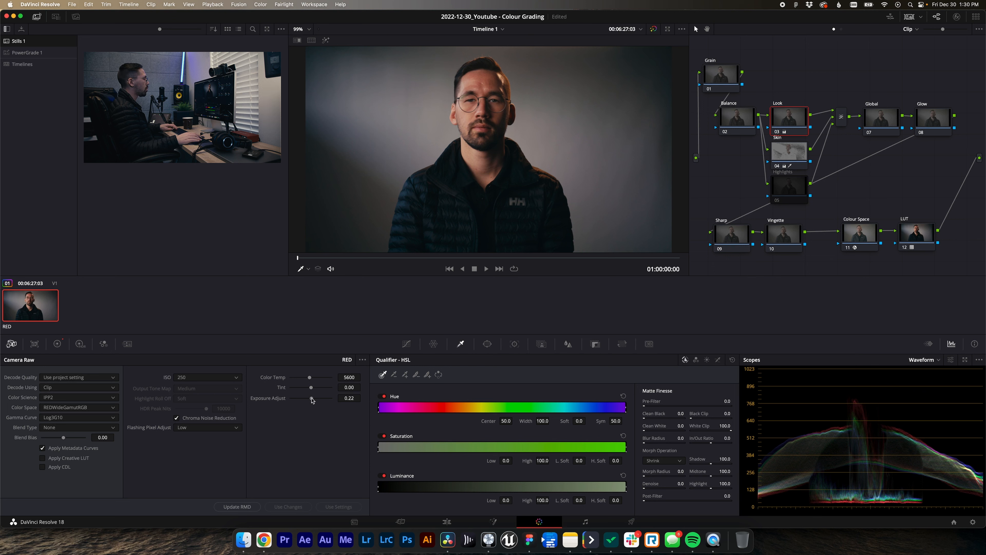
drag(312, 398, 313, 399)
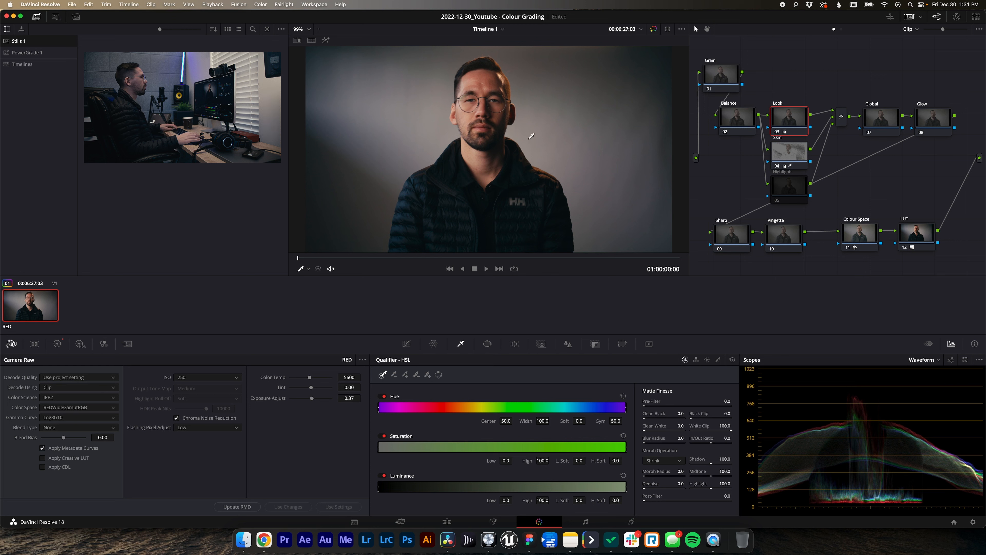
- Limit the Highlights node's qualifier to luminance, with low 49.7 and low softness 8.8, and show the selection highlight
click(796, 188)
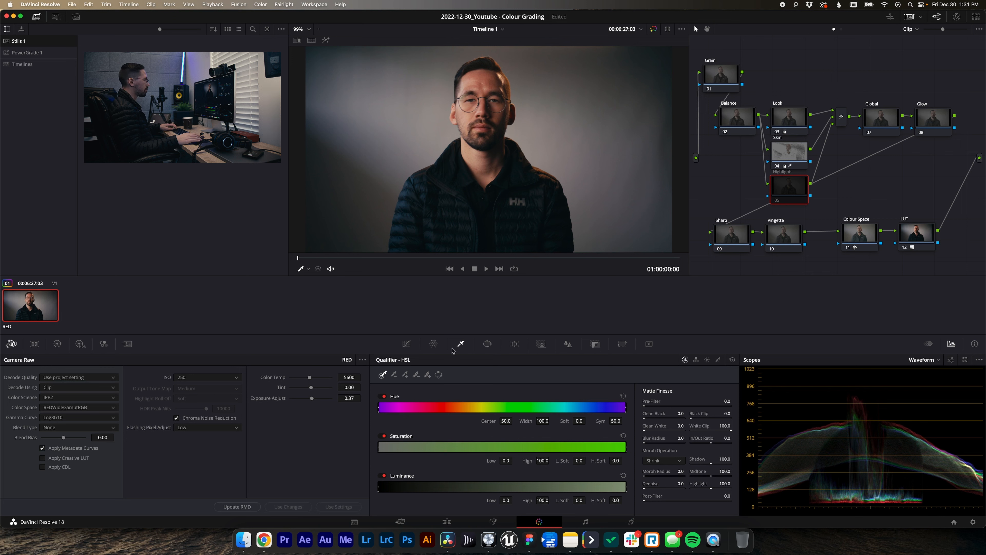
click(383, 396)
click(384, 436)
drag(379, 486, 501, 487)
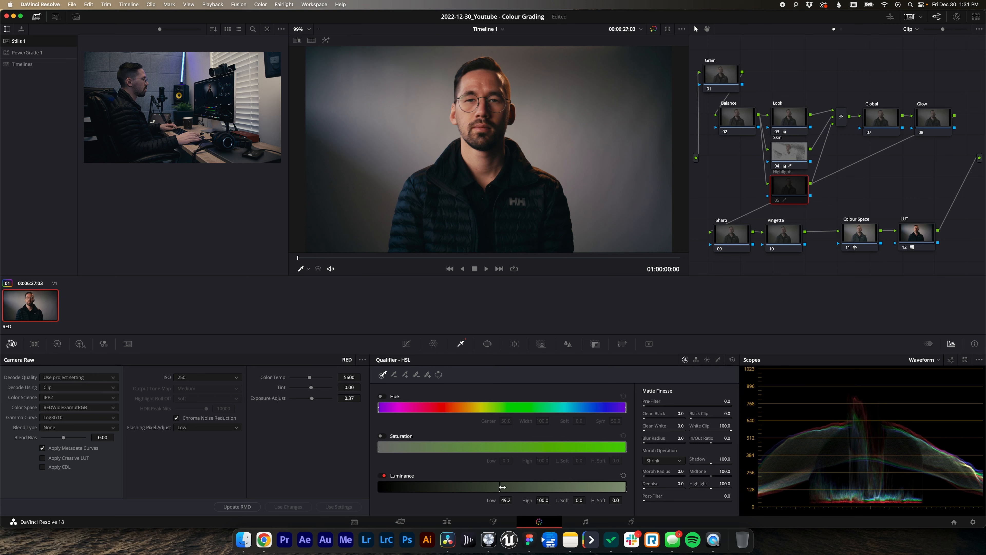
drag(579, 500, 611, 499)
key(shift+h)
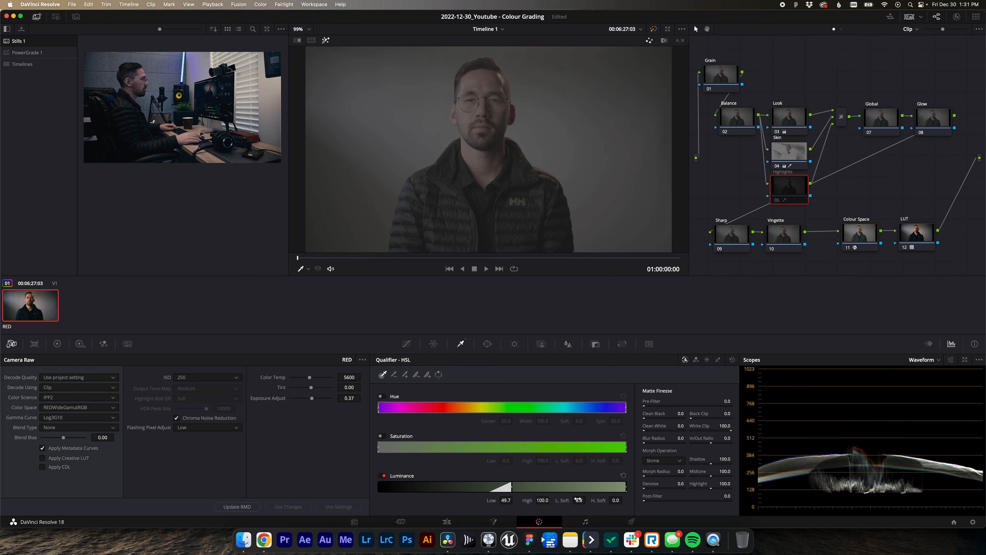
- Enable the Highlights node, raise its qualifier's luminance low to 61.6, and turn off the selection highlight
drag(513, 486, 540, 488)
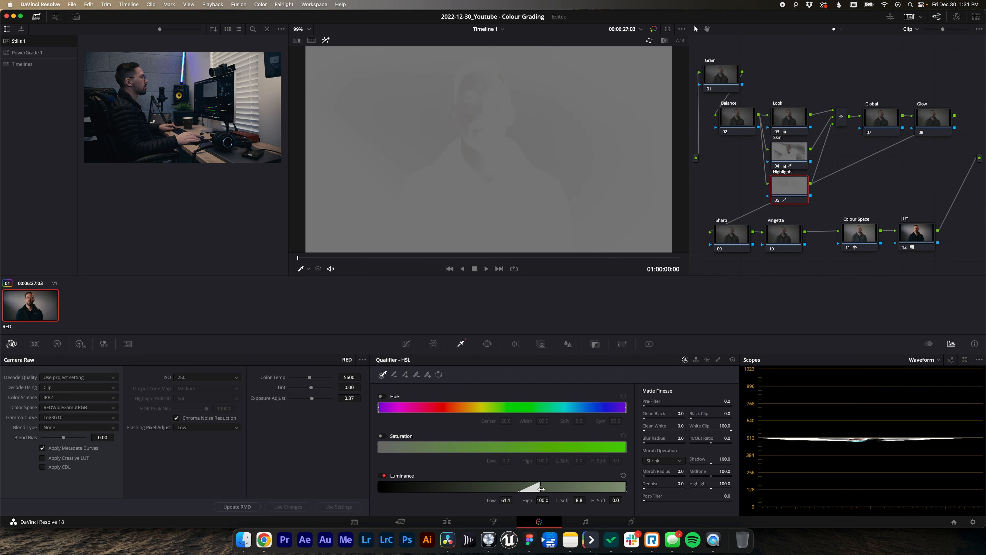
drag(541, 488, 542, 488)
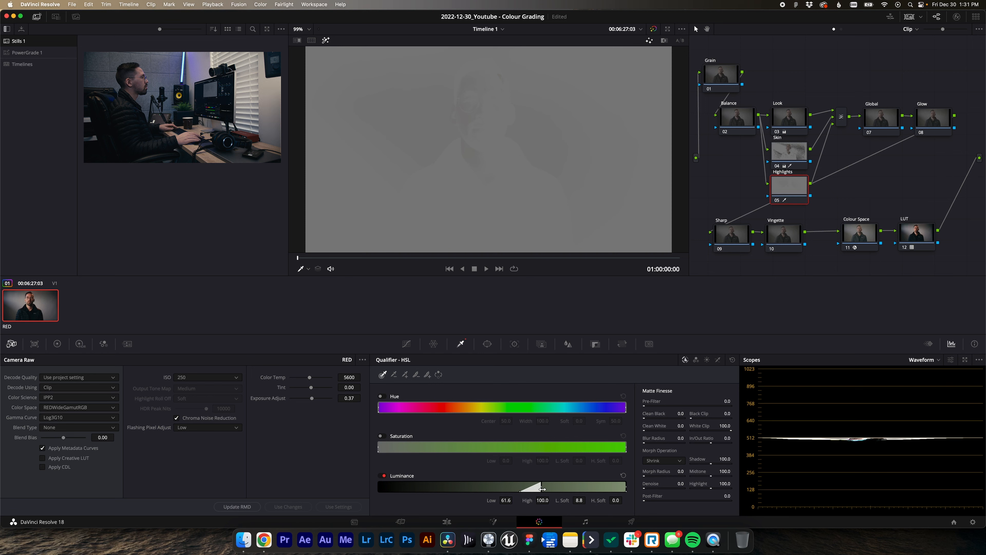
key(shift+h)
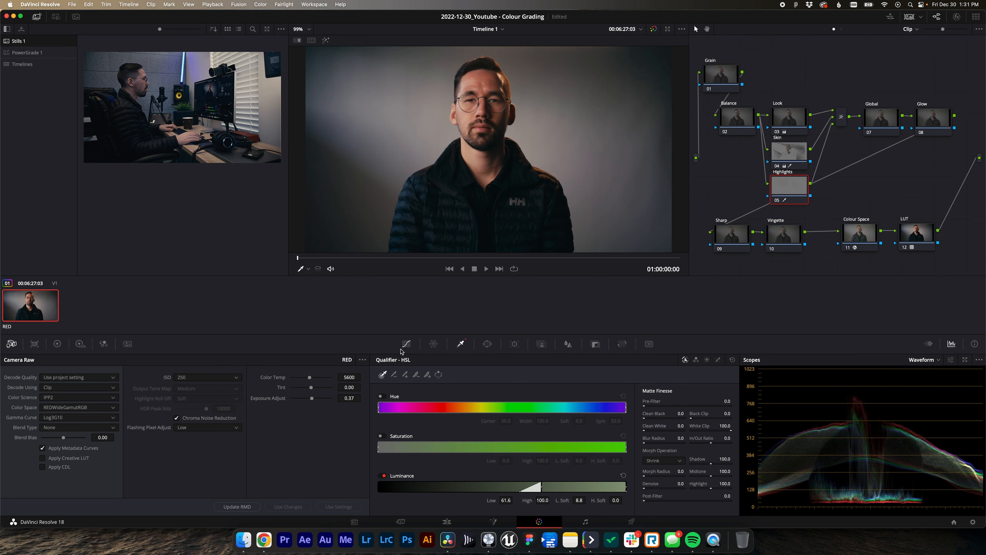
- Add a midpoint to the Highlights node's custom curve and pull it slightly down, checking the image full screen
click(406, 343)
click(511, 441)
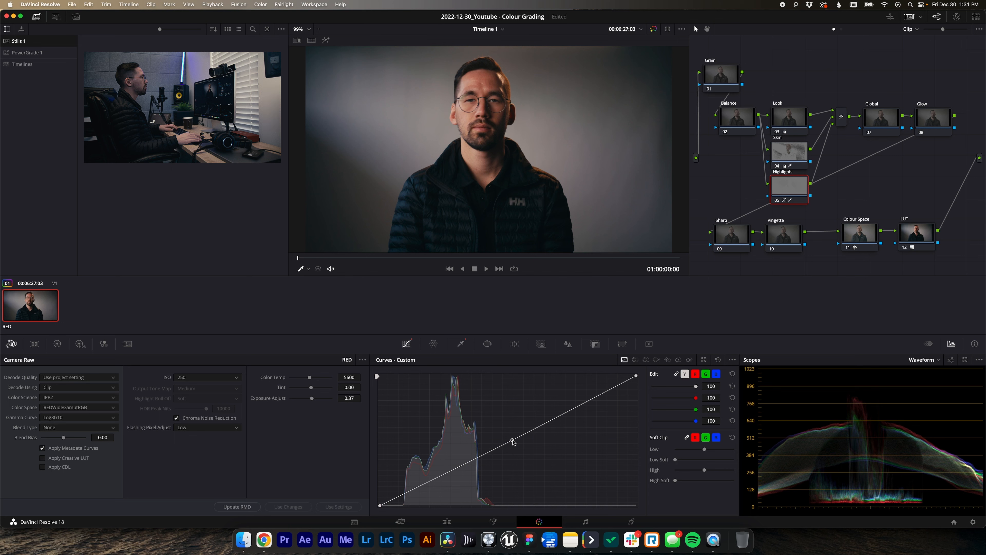
drag(513, 439, 512, 441)
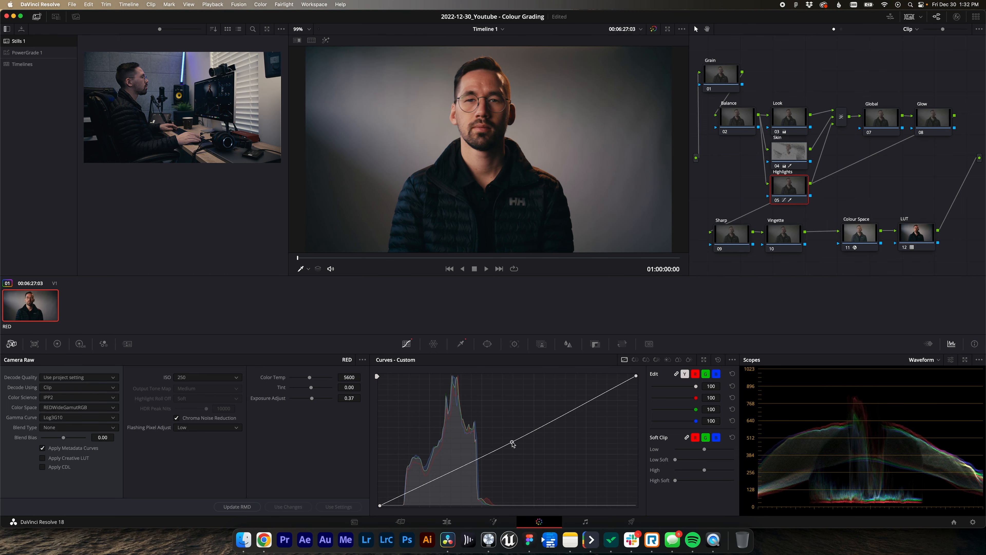
key(super+f)
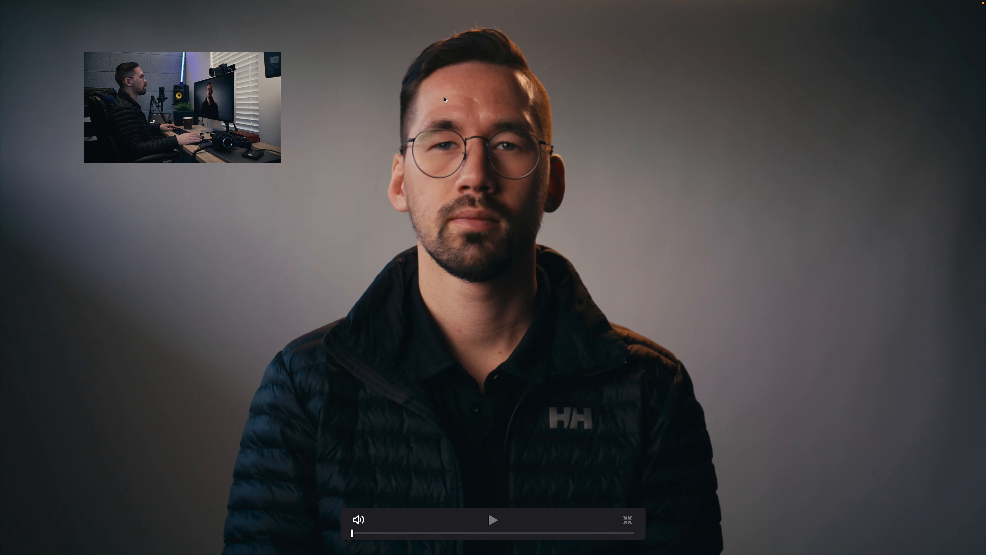
key(Escape)
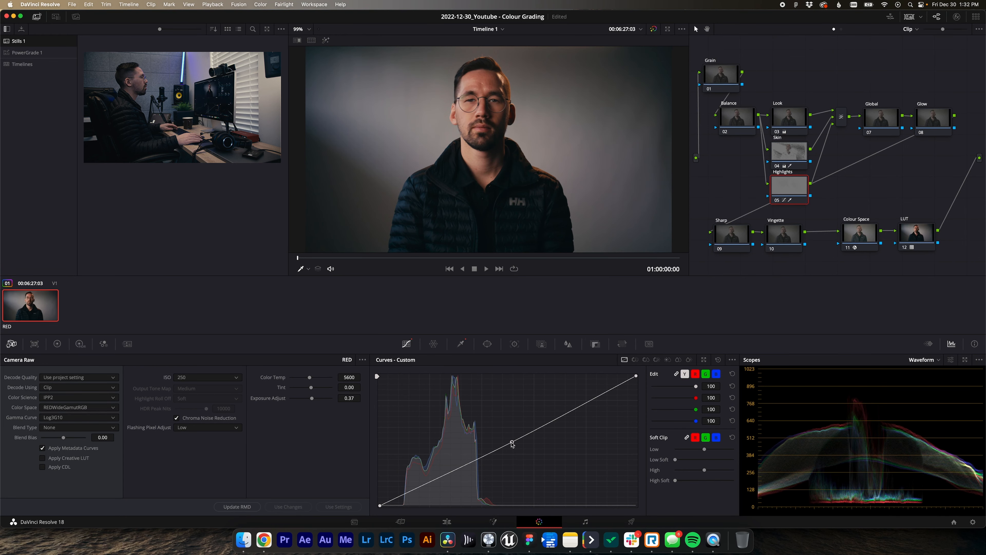
drag(512, 443, 513, 447)
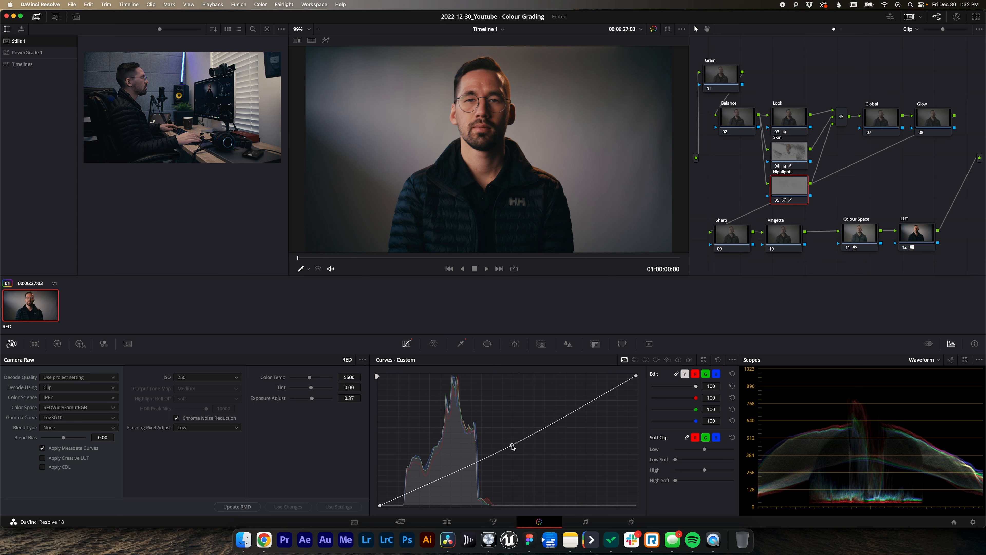
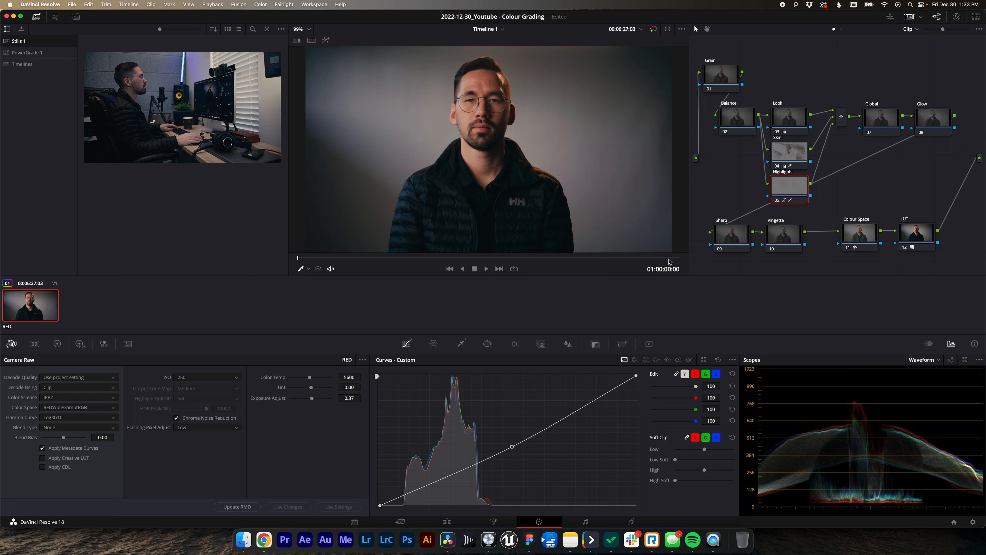
- Enable editable splines on the Global node's custom curve and bend its upper and lower end handles into a slight S-curve
click(878, 122)
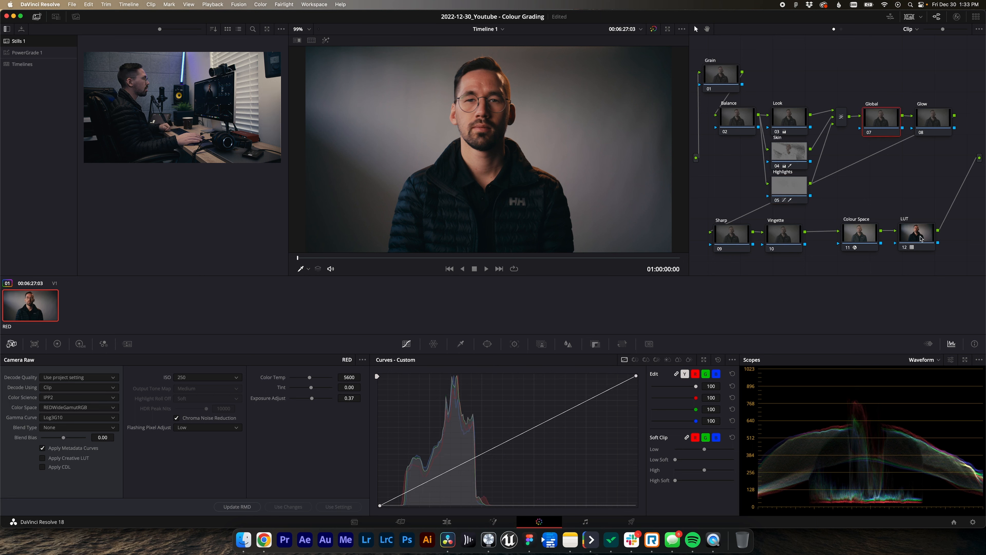
click(730, 362)
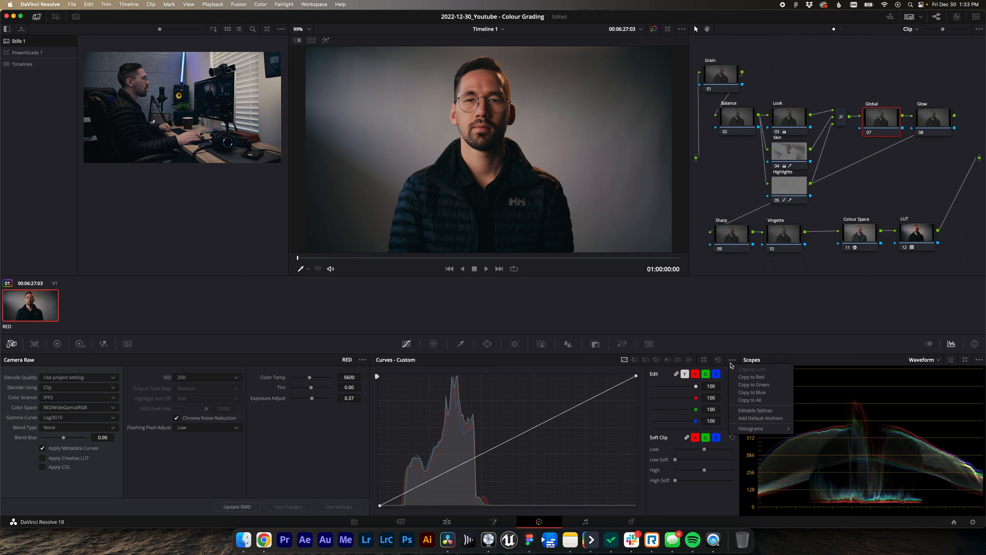
click(757, 411)
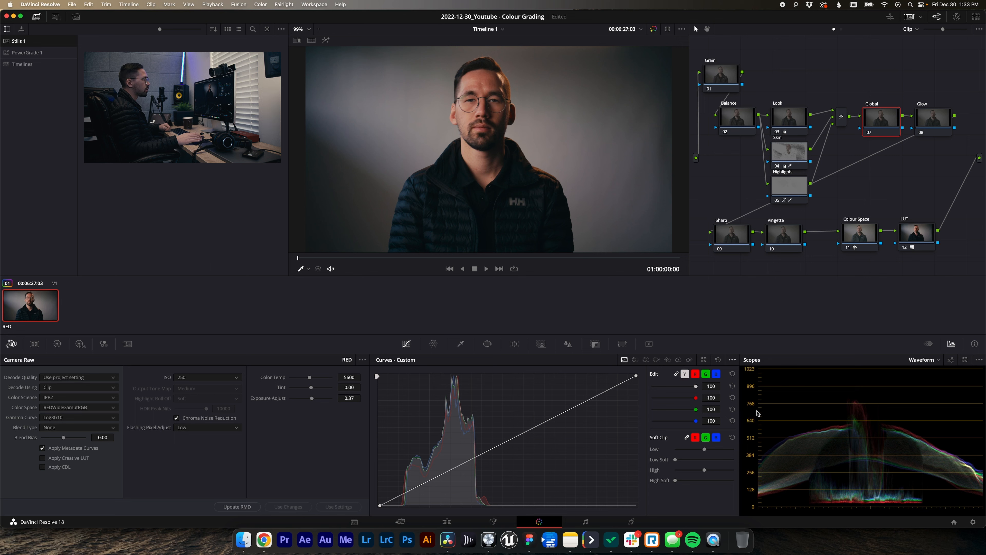
click(637, 376)
drag(552, 421, 551, 419)
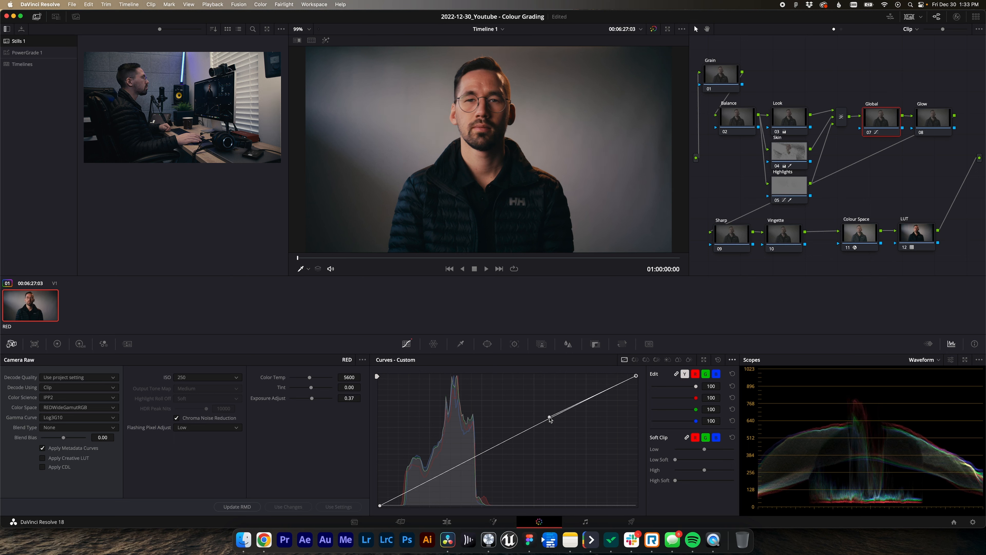
click(380, 506)
drag(465, 462, 465, 463)
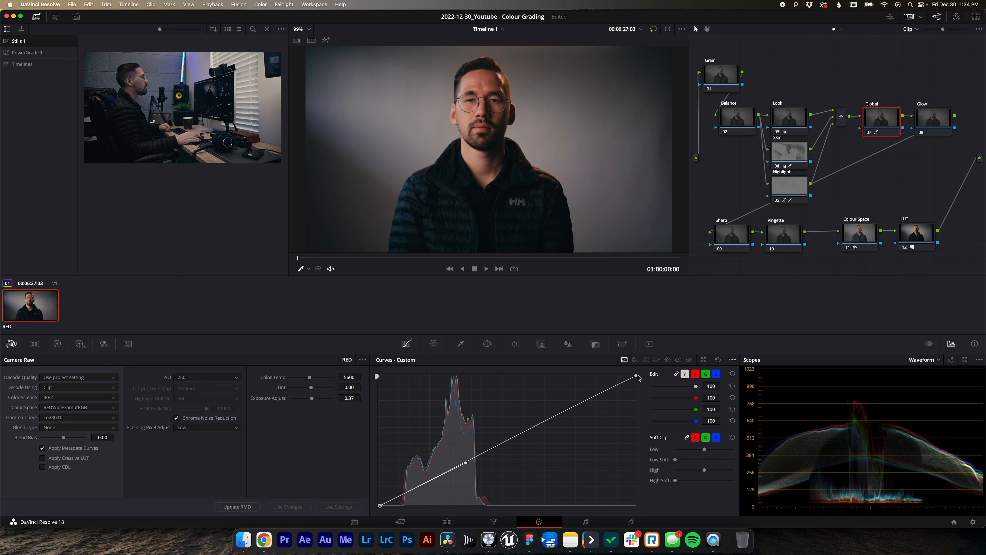
- Fine-tune the Global node's S-curve with the highlight handle slightly up and the shadow handle slightly down, and save the project
click(549, 417)
drag(549, 417, 549, 416)
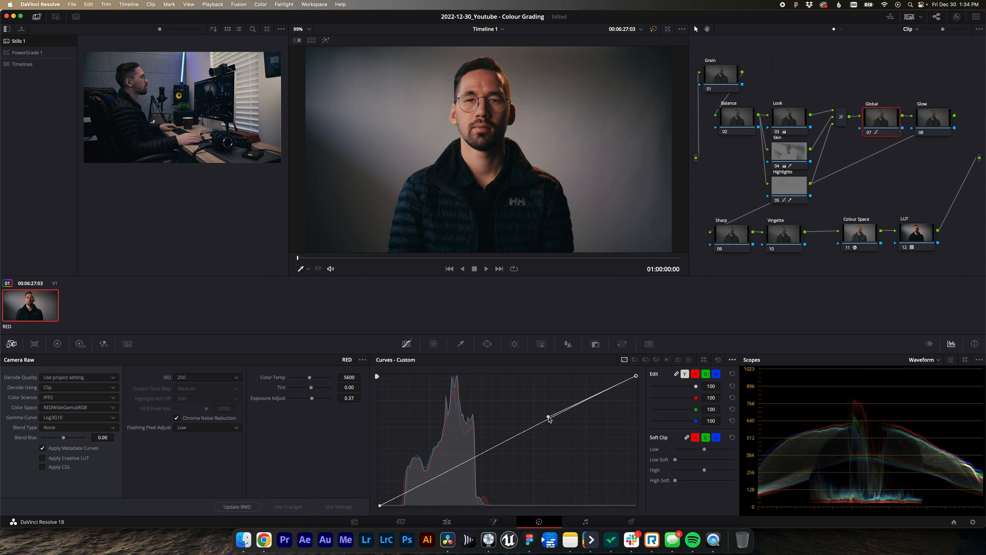
click(380, 505)
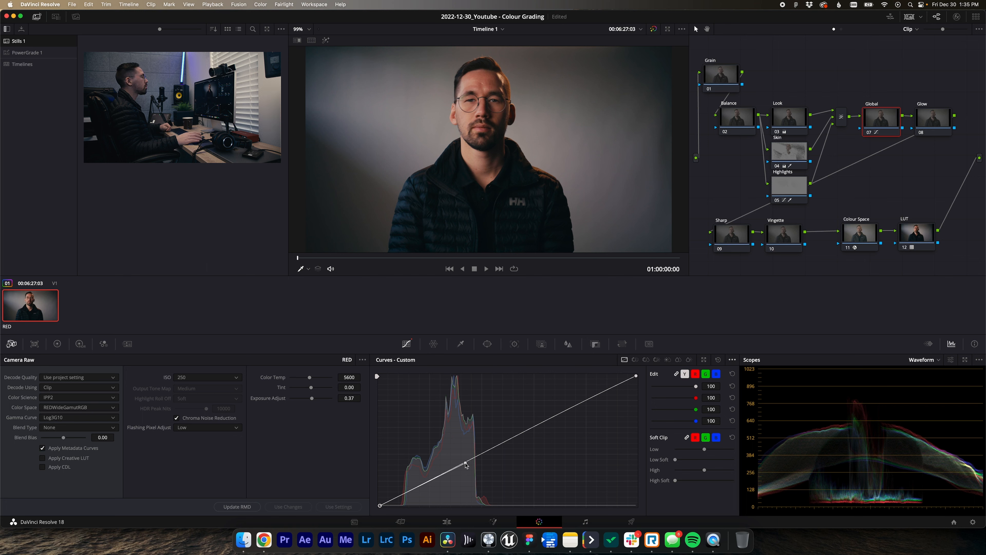
drag(465, 463, 466, 464)
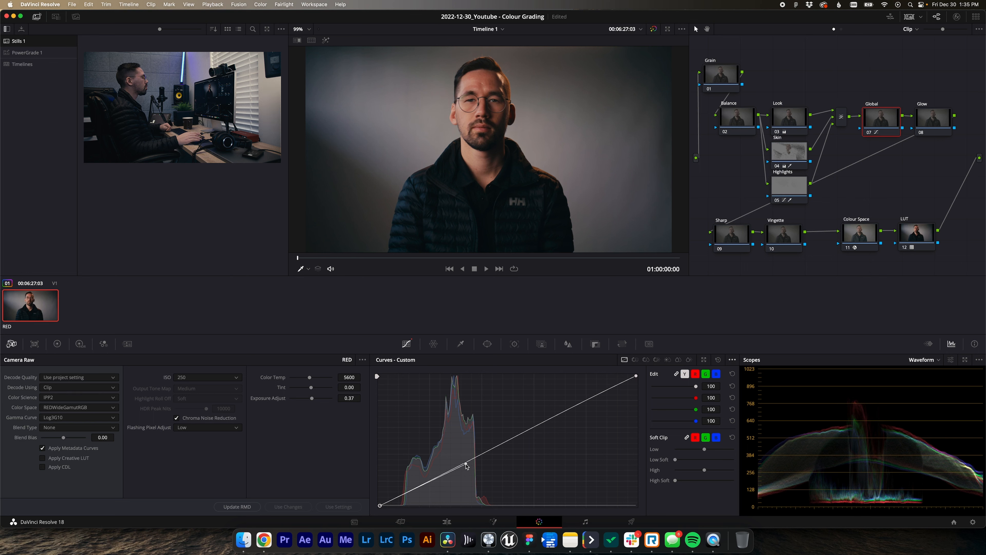
click(636, 376)
key(super+s)
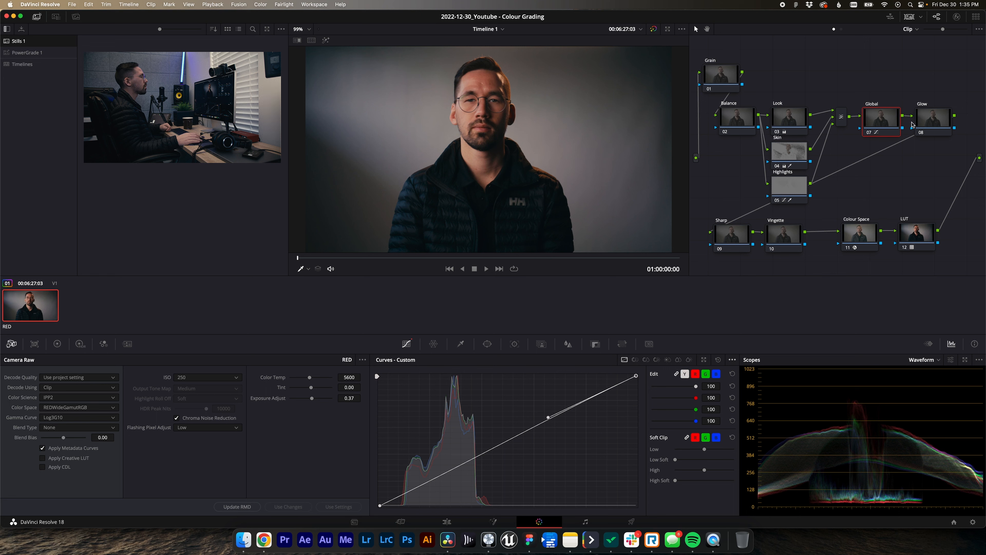
- Find the Glow effect in the effects library by searching "glow" and apply it to the Glow node
click(933, 121)
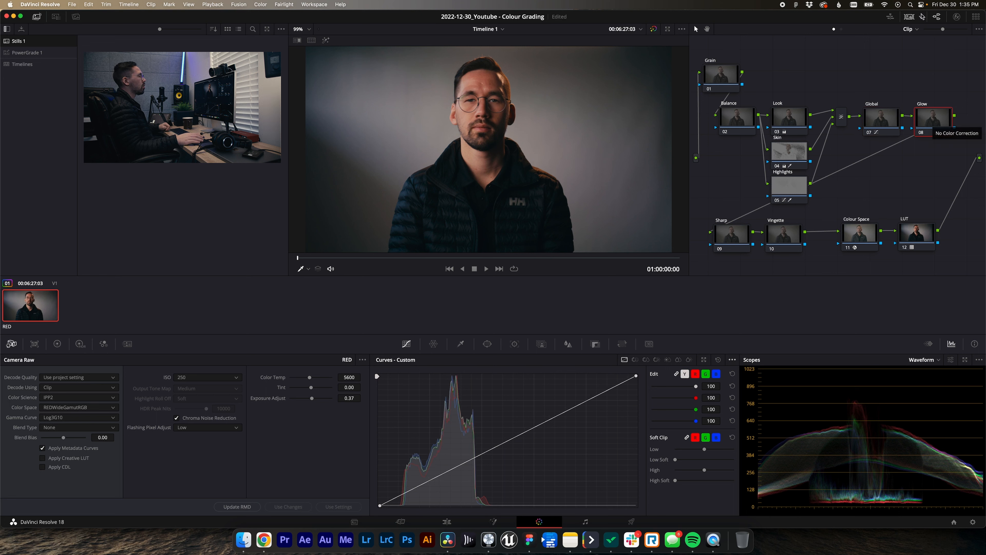
click(956, 18)
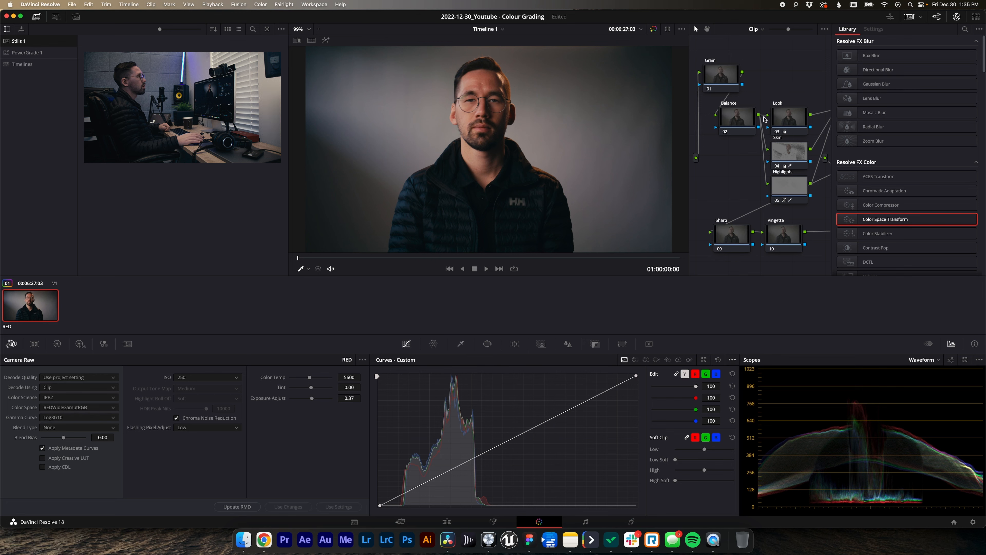
scroll(764, 119, right, 5)
scroll(764, 119, right, 1)
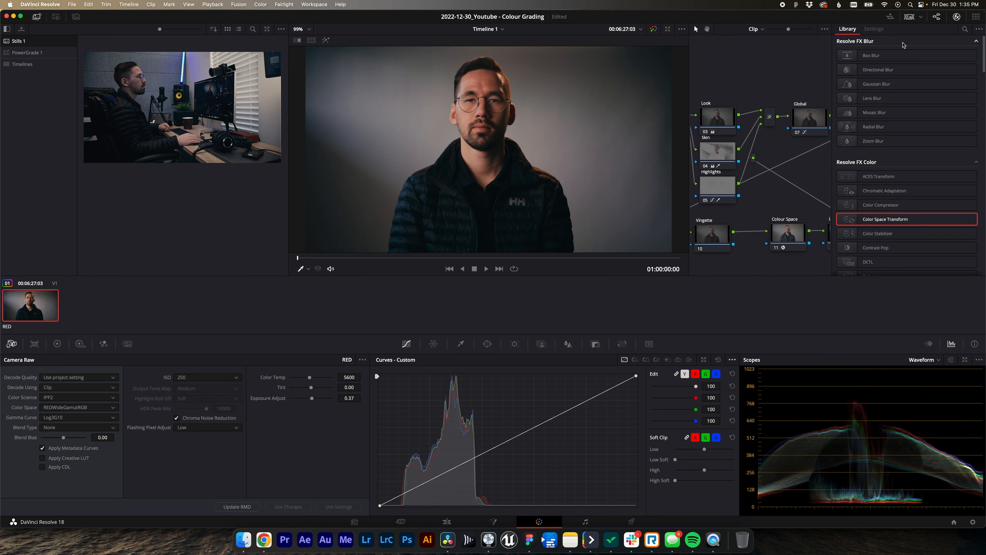
click(965, 29)
text(glow)
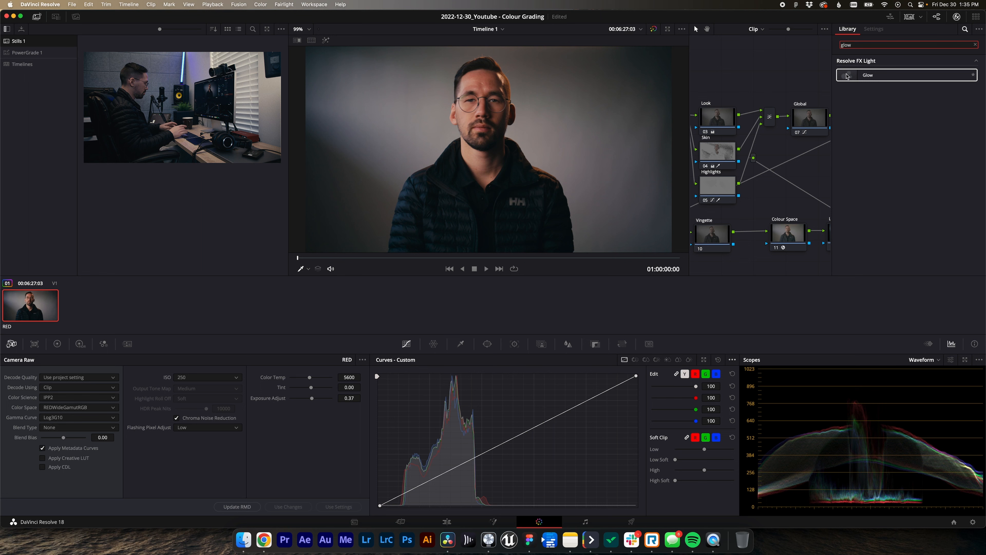
drag(847, 76, 785, 128)
scroll(785, 128, right, 2)
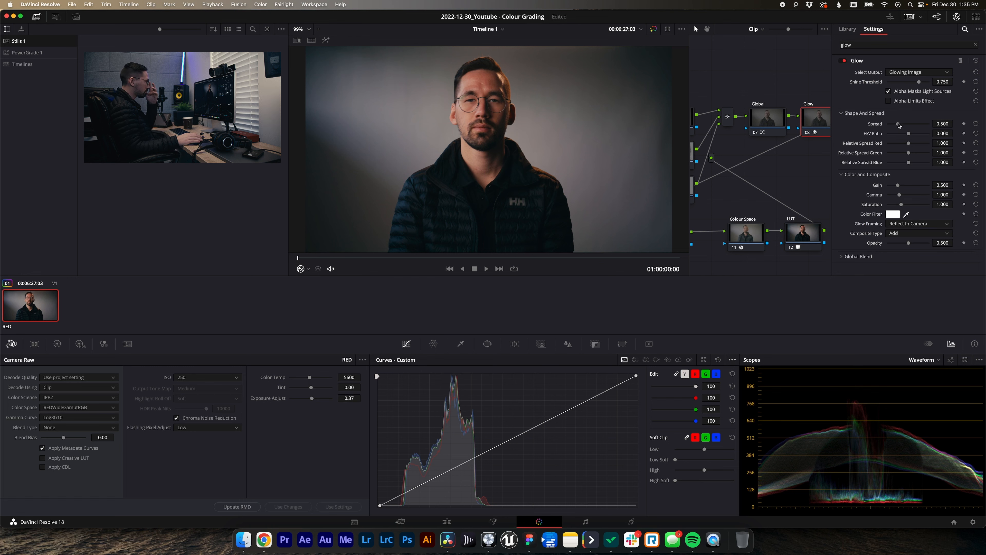
- Set the Glow effect's shine threshold to 0.000 and its composite type to Softlight
drag(919, 82, 864, 85)
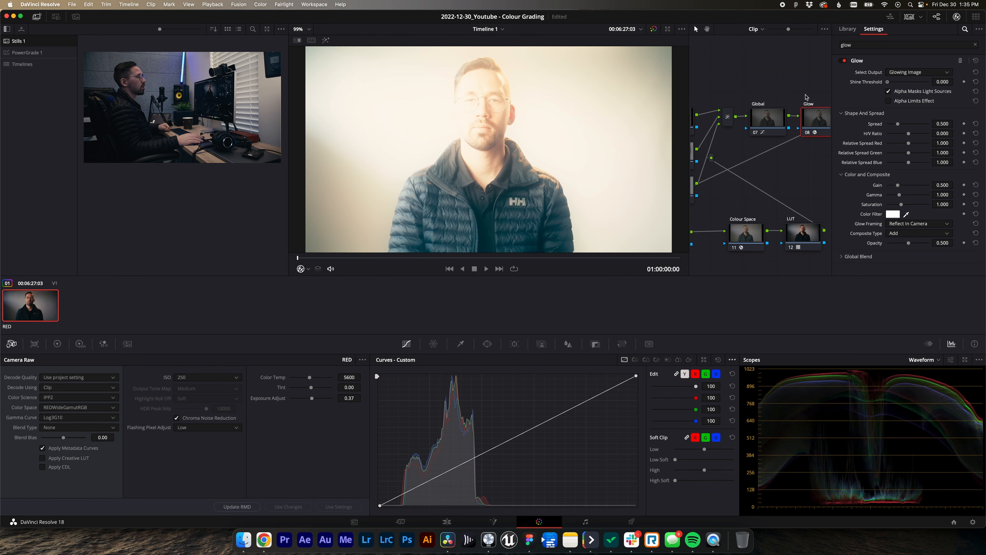
click(904, 233)
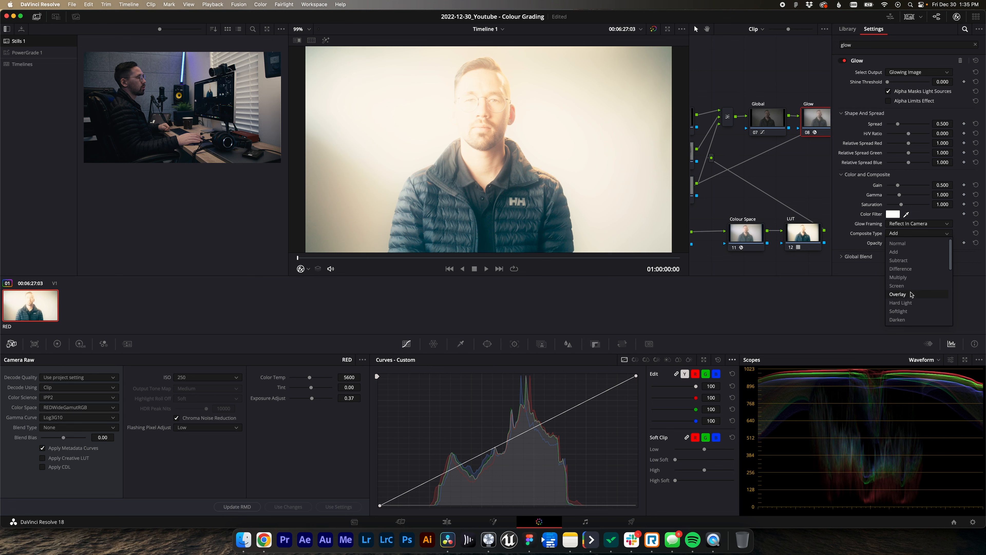
click(900, 311)
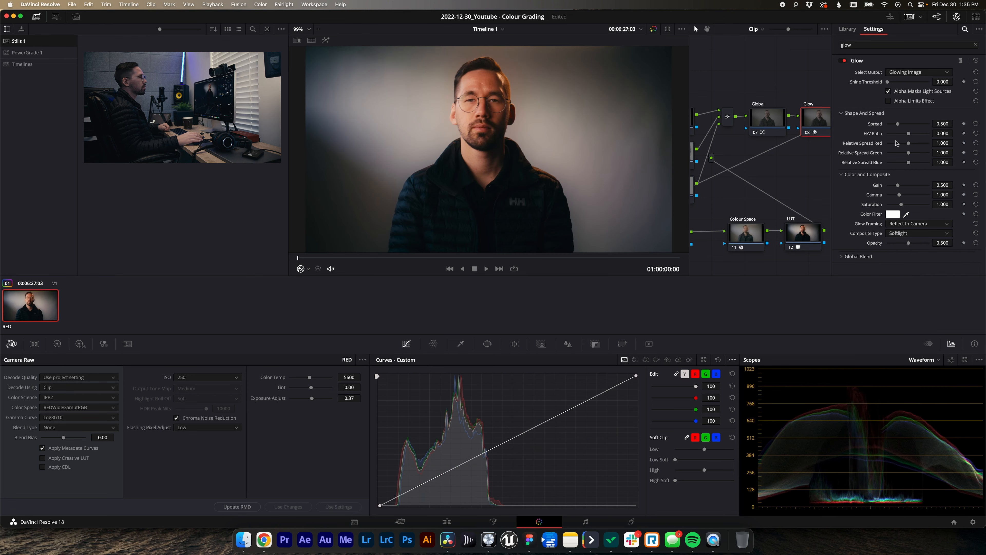
- Set the Glow effect's spread to 0.349, gain to 0.202 and gamma to 2.486
drag(898, 125, 893, 127)
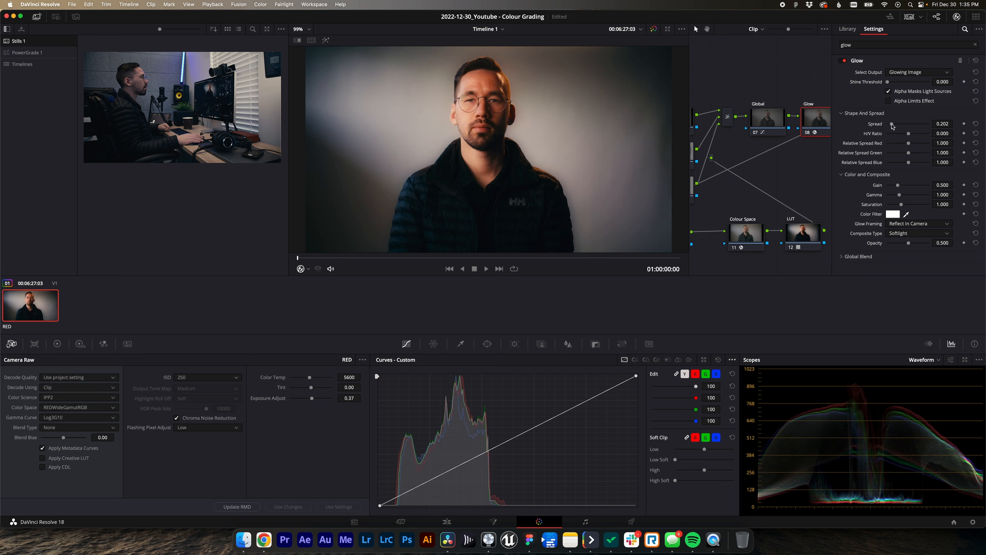
drag(892, 126, 895, 126)
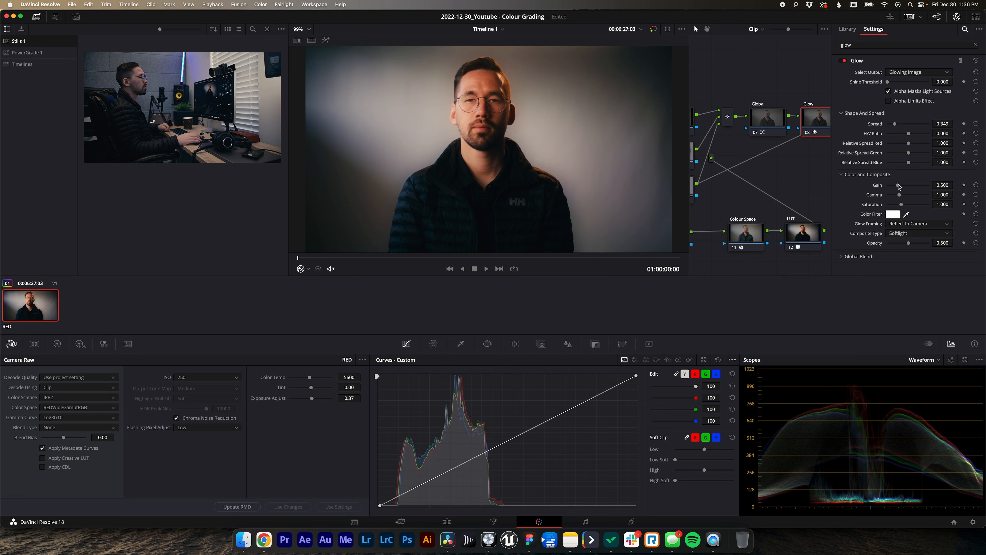
mouse_move(899, 195)
mouse_down()
mouse_move(921, 196)
mouse_move(892, 188)
mouse_up()
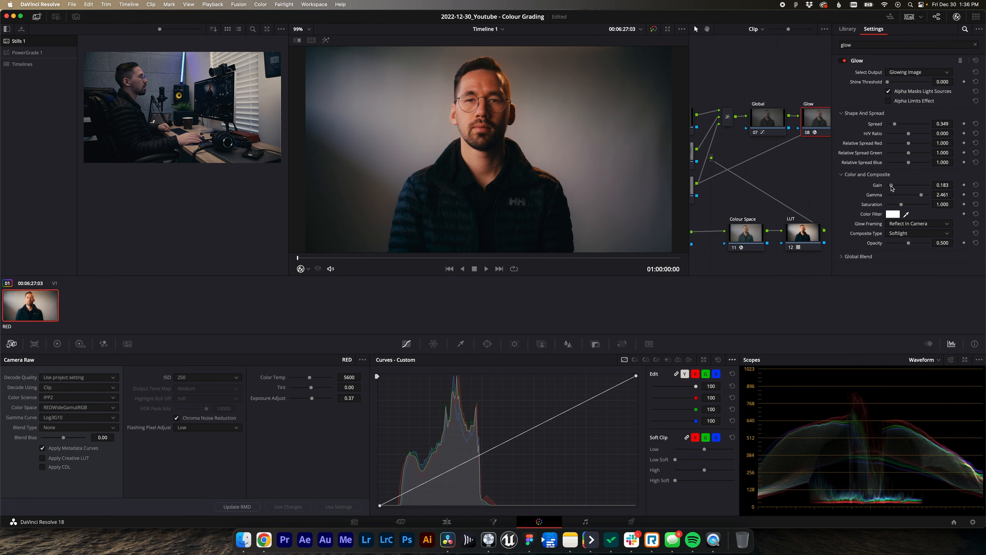
drag(892, 188, 922, 197)
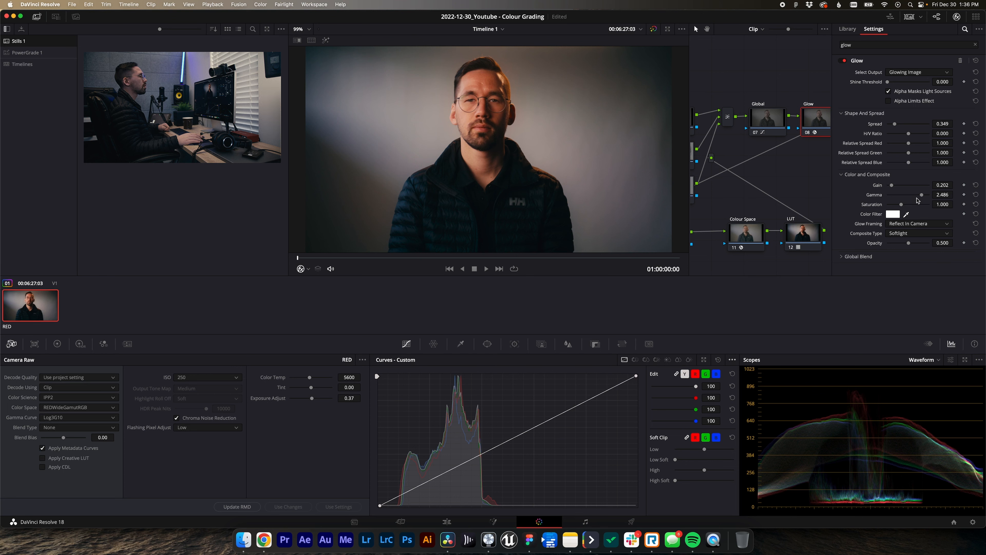
- Lower the Glow effect's saturation to 0.221 and its global blend to 0.550
click(853, 256)
drag(903, 204, 890, 207)
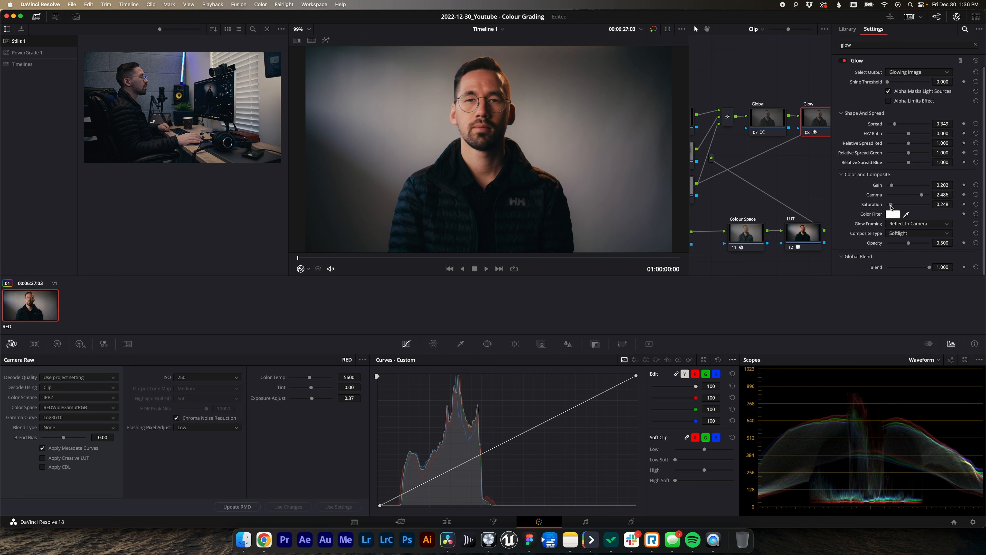
drag(890, 207, 890, 207)
drag(929, 267, 907, 271)
drag(911, 271, 912, 270)
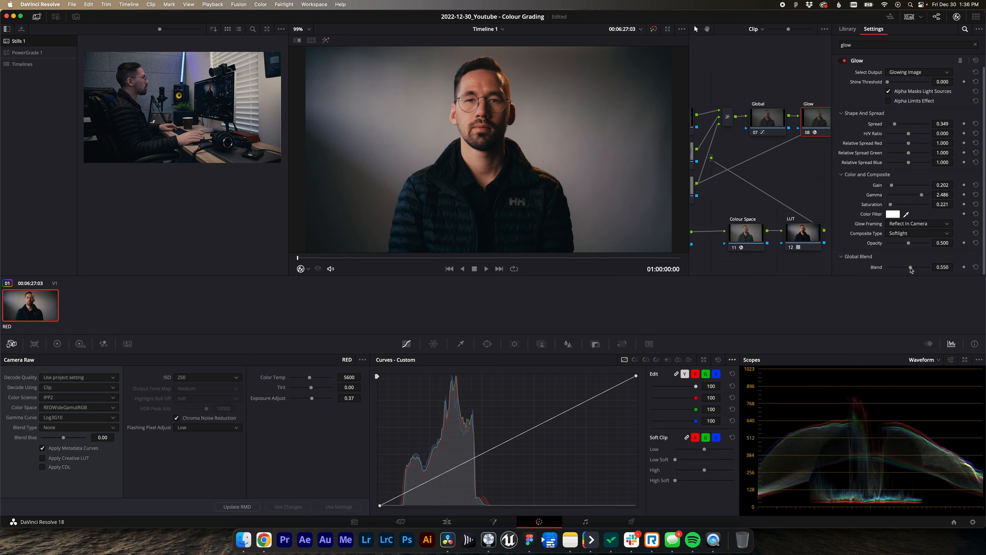
- Compare the image with the Glow node repeatedly disabled and enabled
key(ctrl+d)
key(ctrl+d)
key(ctrl+d)
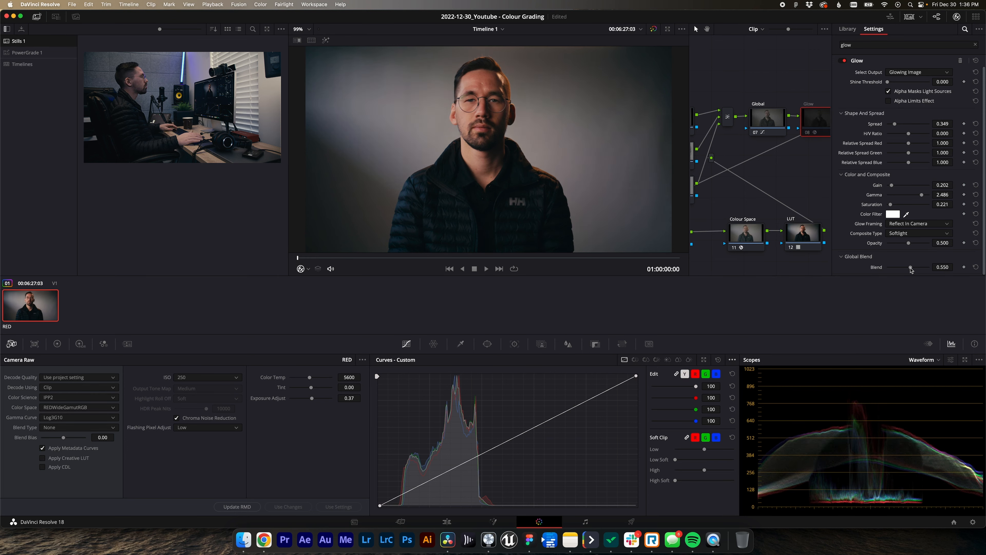
key(ctrl+d)
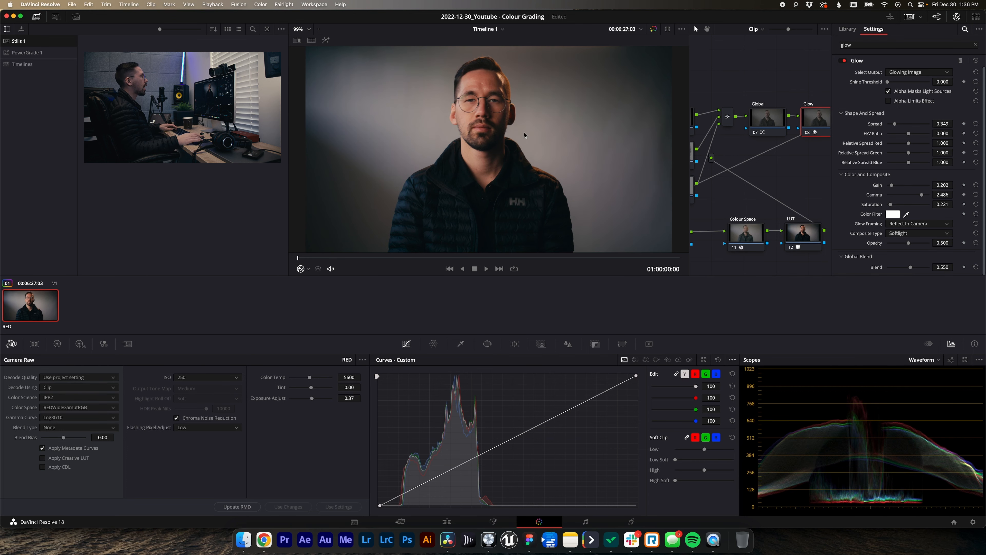
key(super+d)
key(super+d)
key(super+d)
key(super+d)
key(super+d)
key(super+d)
key(super+d)
key(super+d)
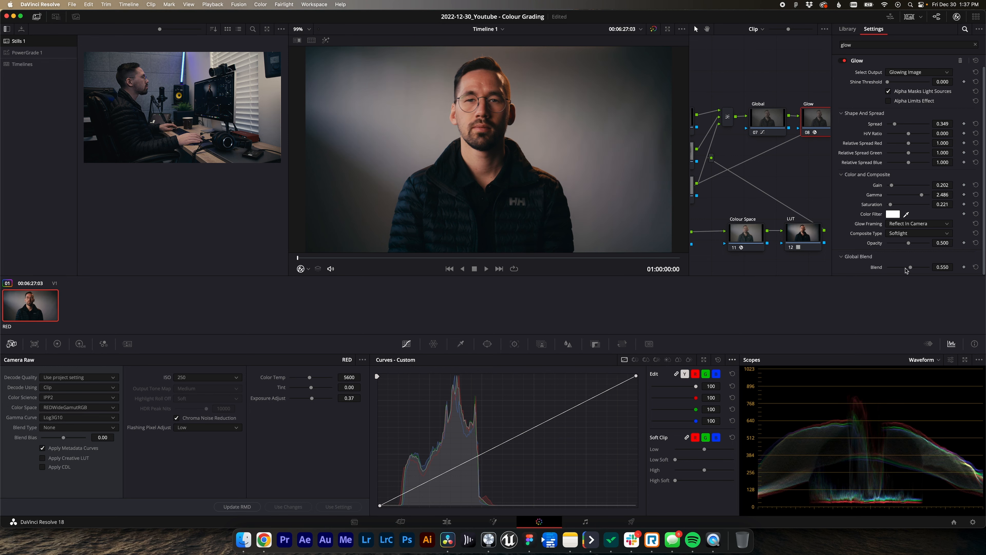
- Raise the Glow effect's global blend to 0.587 and compare the image with the node off and on, leaving it enabled
drag(911, 269, 912, 270)
key(super+d)
key(super+d)
key(super+d)
key(super+d)
key(super+d)
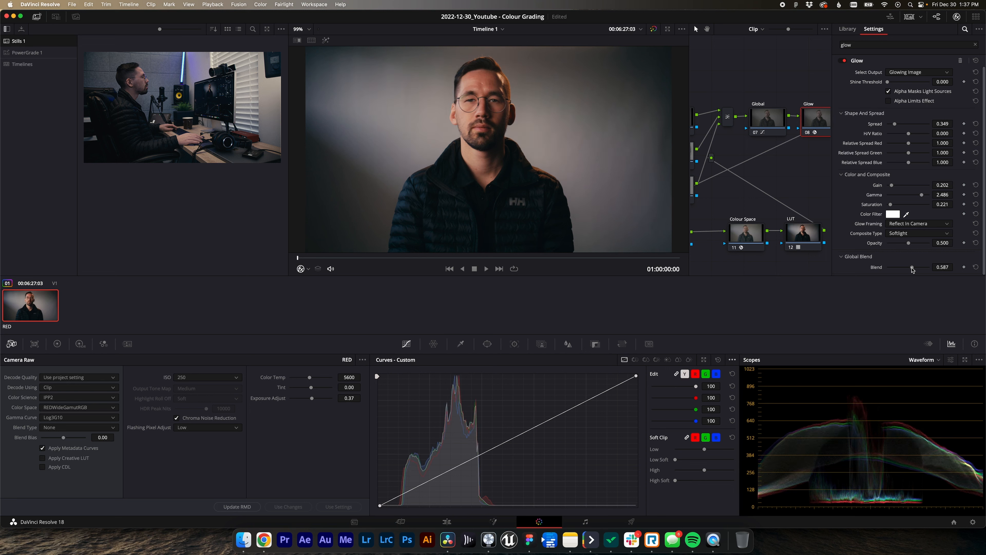
key(super+d)
key(super+d)
key(super+d)
key(super+d)
key(super+d)
key(super+d)
key(super+d)
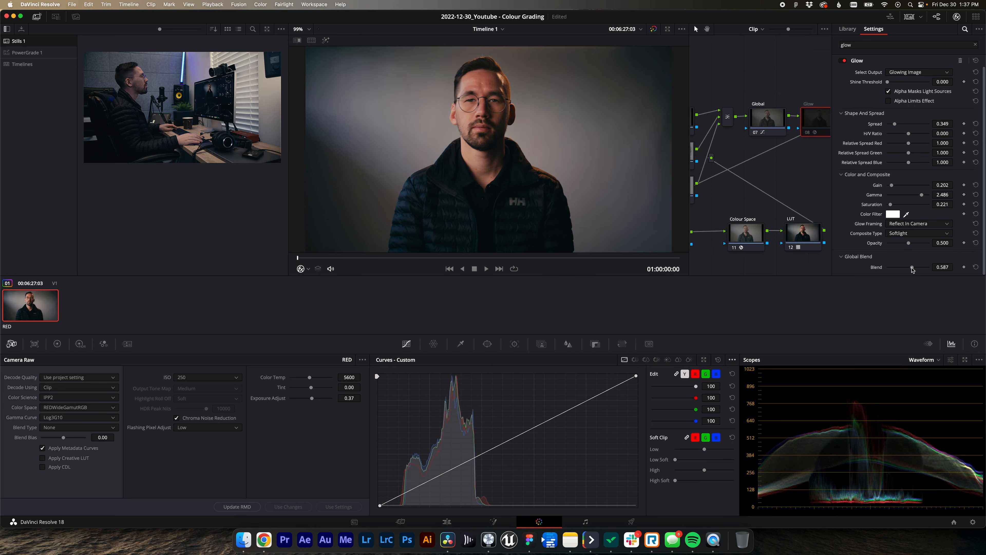
key(super+d)
key(super+d)
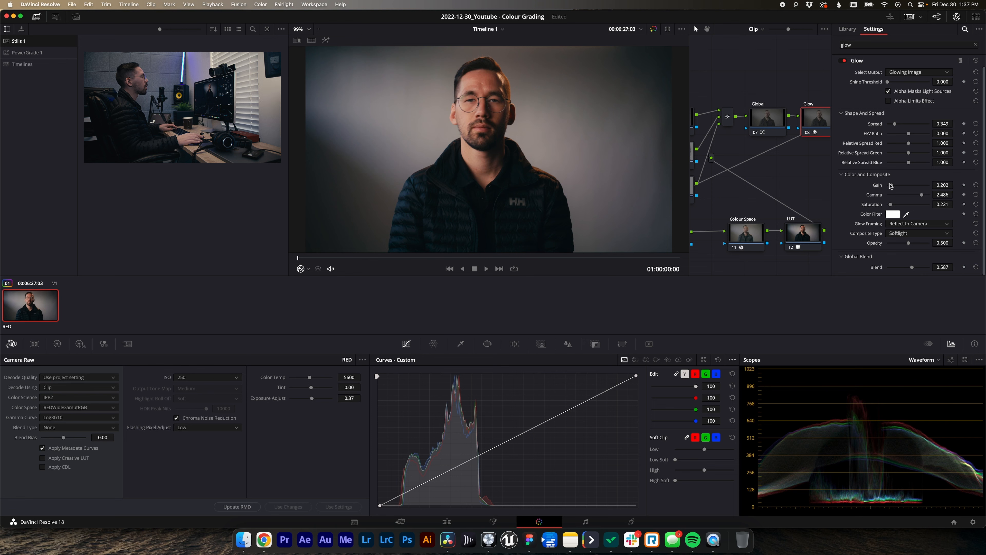
- Set the Glow effect's gain to 0.165, gamma to 2.461, spread to 0.495 and saturation to 0.165
drag(891, 186, 891, 187)
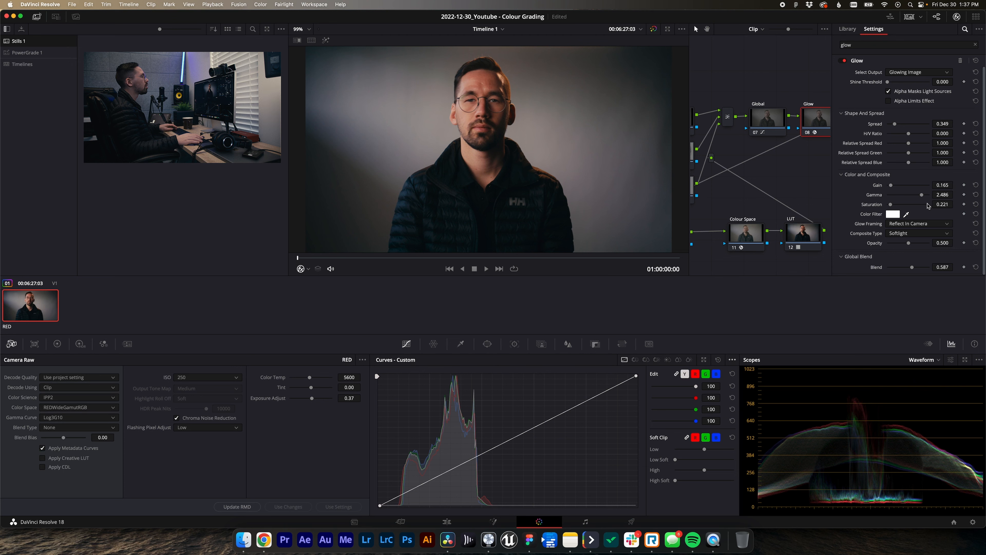
drag(922, 196, 922, 196)
drag(894, 124, 898, 127)
drag(890, 205, 890, 207)
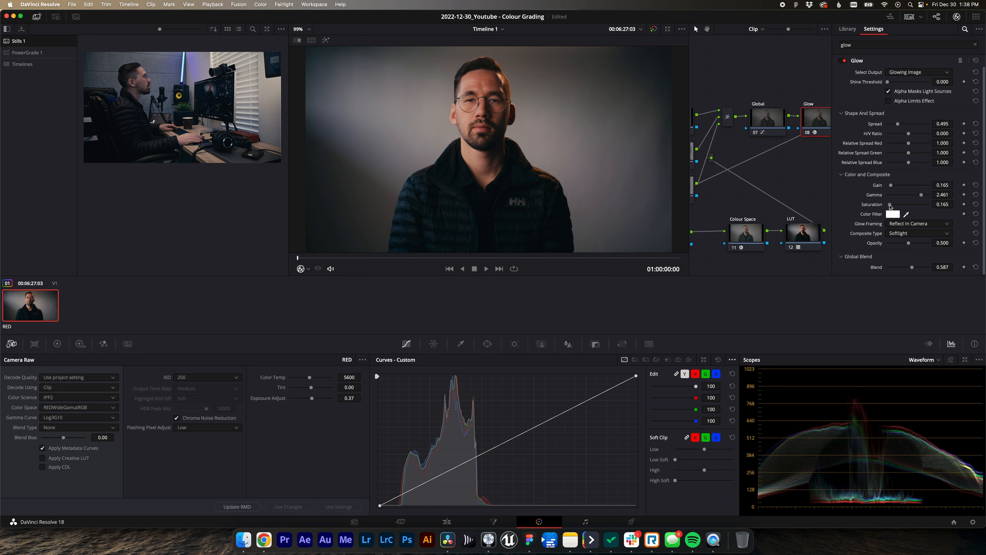
- Try the Glow effect's saturation at values down to 0.056 and set it back to 0.165
drag(890, 207, 890, 206)
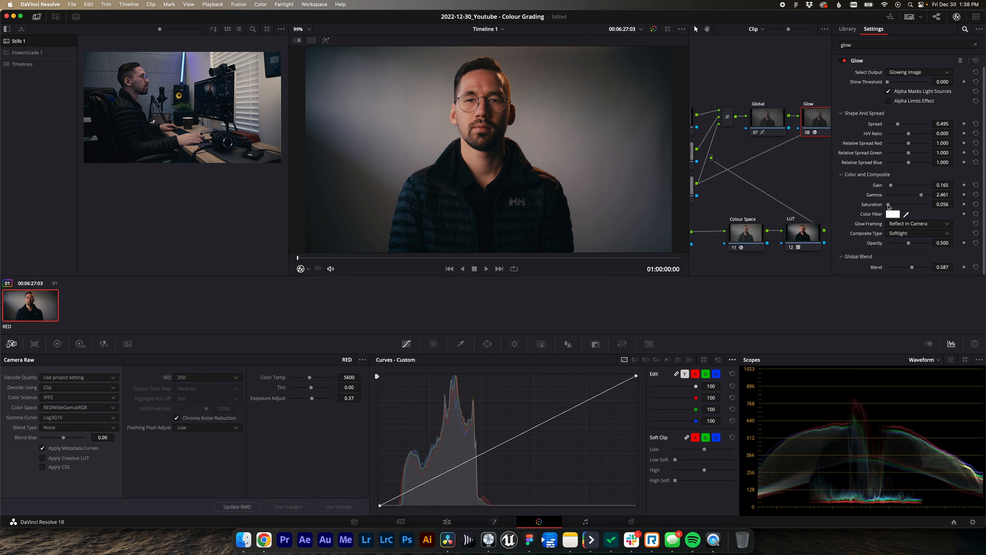
drag(890, 205, 891, 206)
drag(890, 205, 889, 205)
drag(890, 205, 889, 204)
drag(890, 204, 890, 205)
- Set the Glow effect's gain to 0.147, gamma to 2.615 and saturation to 0.138, and close the effects library
drag(891, 187, 890, 187)
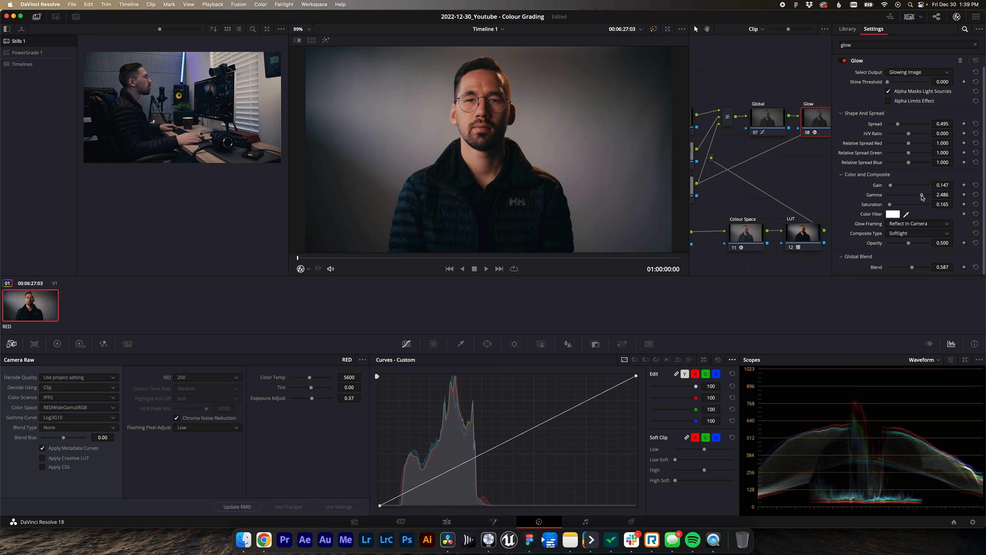
drag(923, 197, 922, 198)
drag(922, 197, 924, 197)
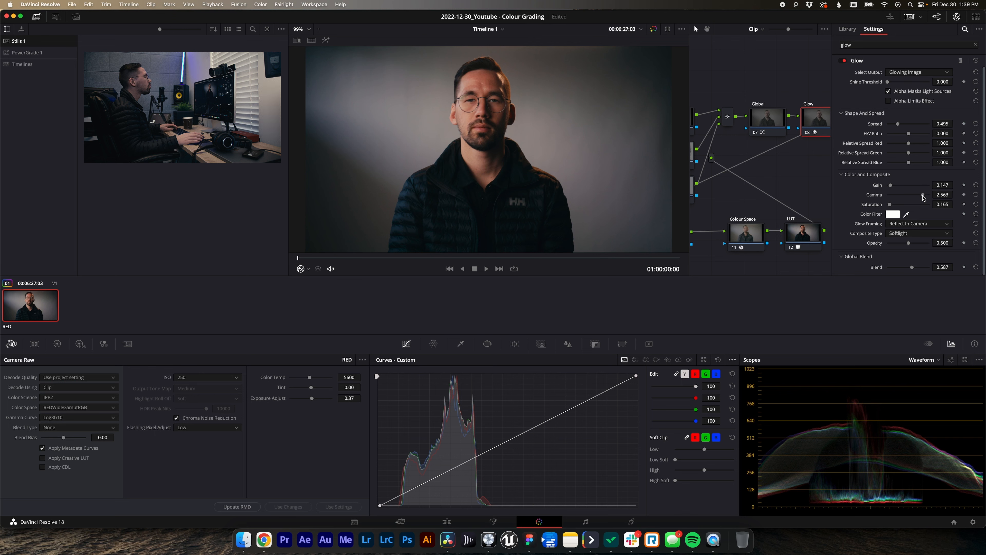
drag(923, 197, 924, 198)
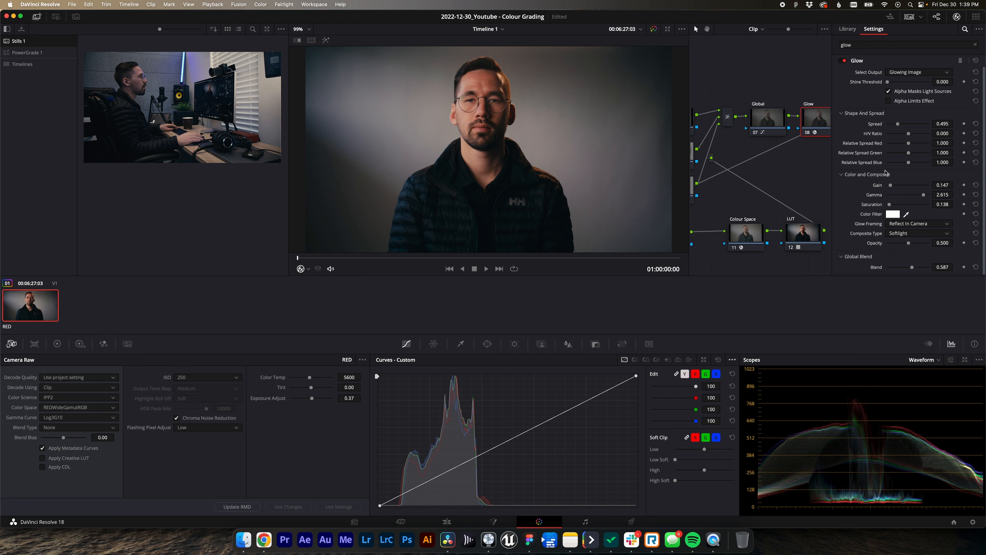
click(956, 17)
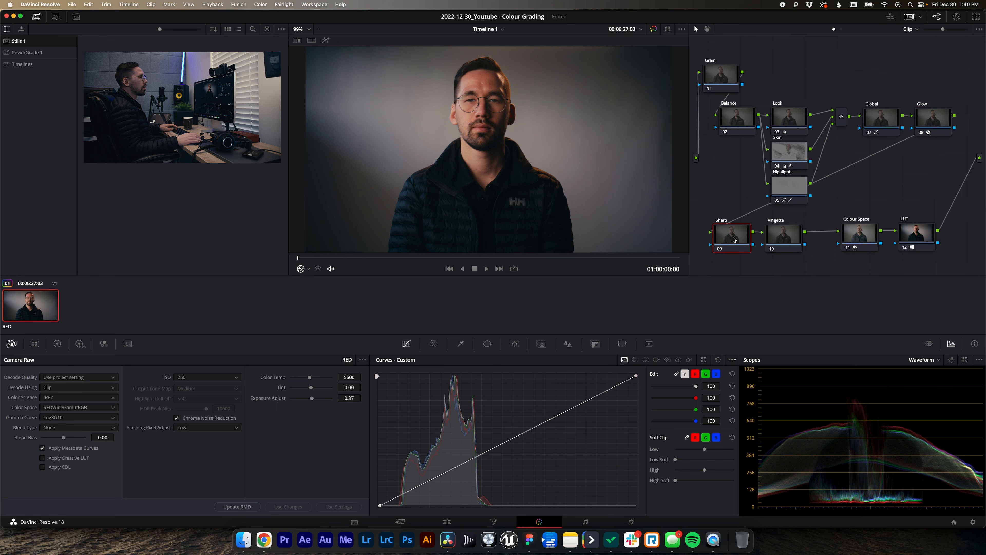
- Sharpen the image on the Sharp node by setting the blur radius and the H/V ratio to 0.47
click(568, 343)
drag(432, 428, 432, 429)
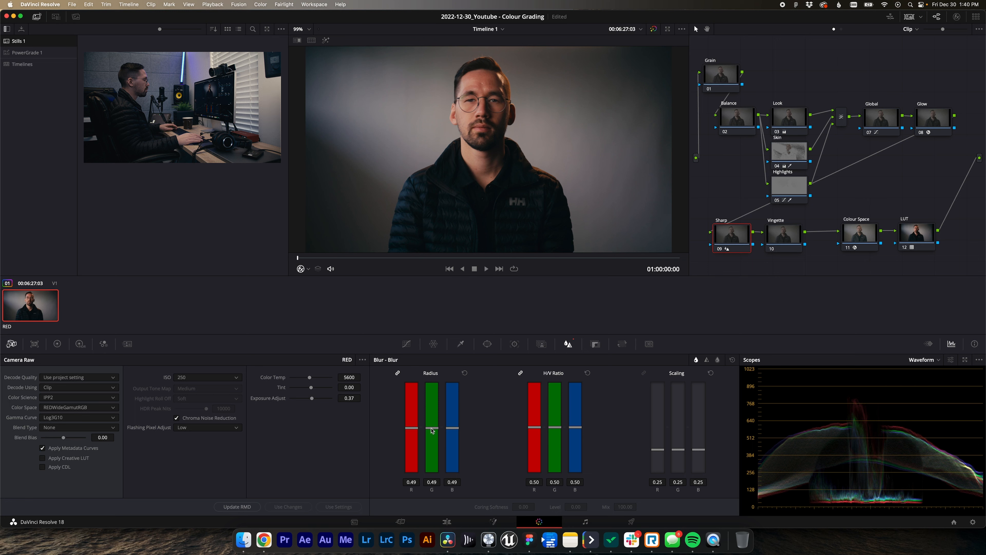
drag(433, 431, 434, 432)
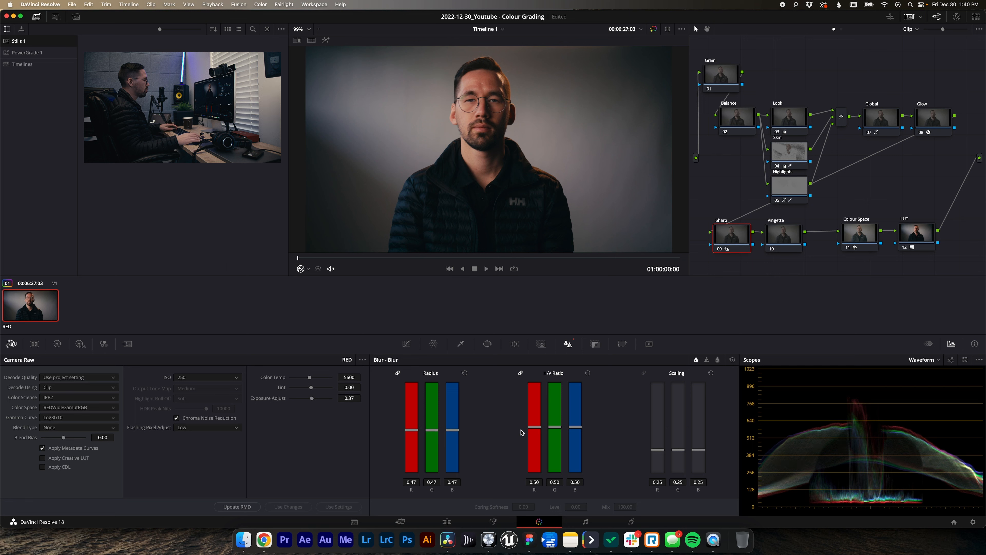
drag(554, 428, 554, 432)
- Compare the image with the Sharp node off and on, and examine the sharpening in a full-screen view
key(super+d)
key(super+d)
key(super+d)
key(super+d)
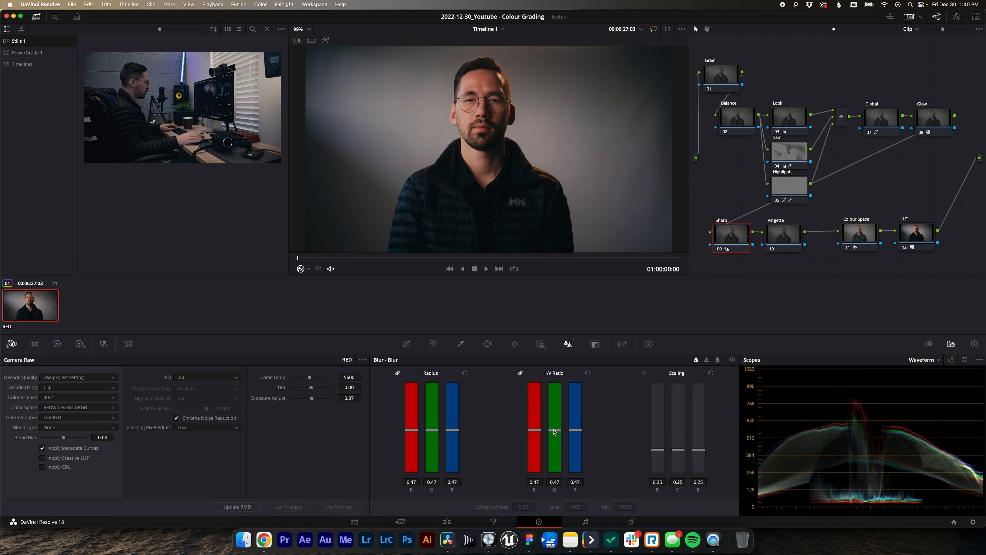
key(super+f)
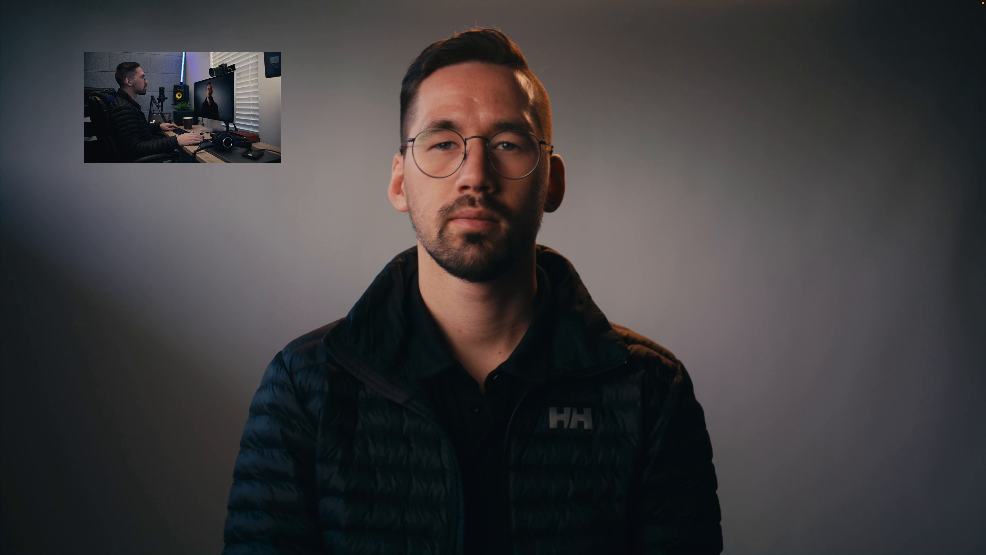
key(super+e)
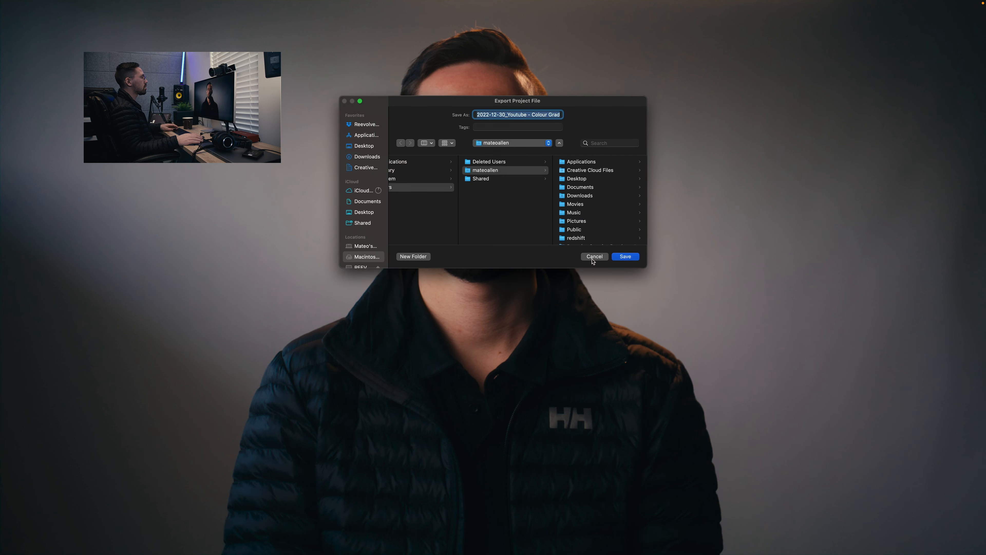
click(593, 257)
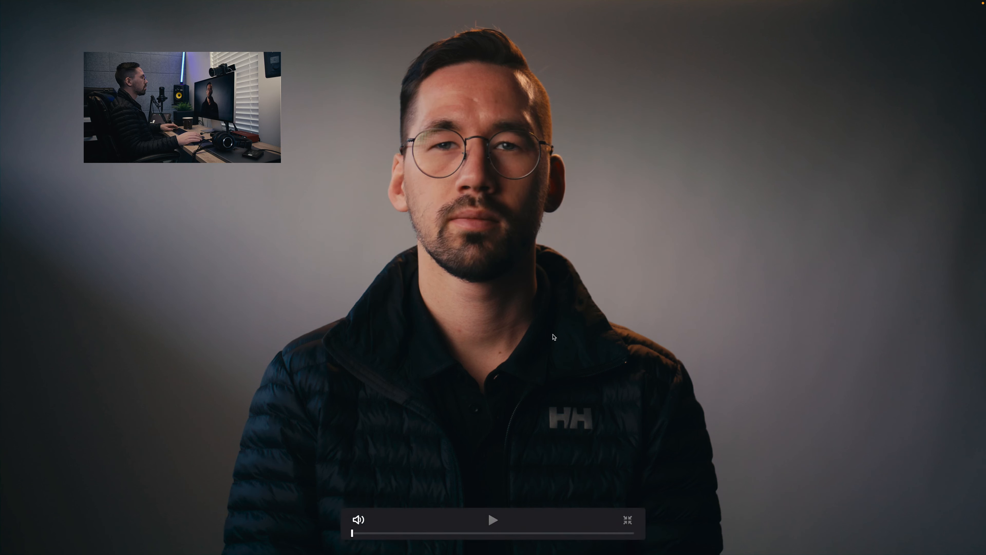
key(Escape)
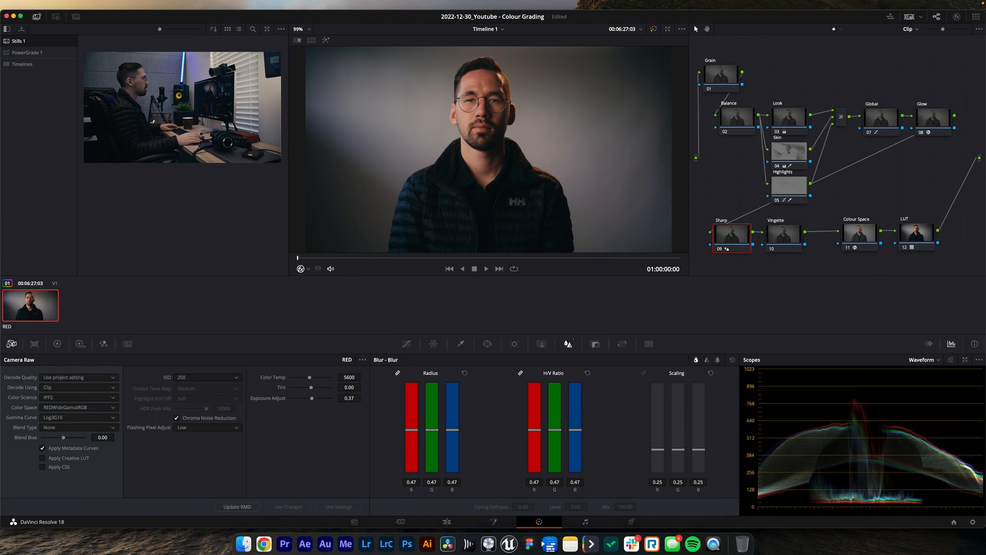
key(super+f)
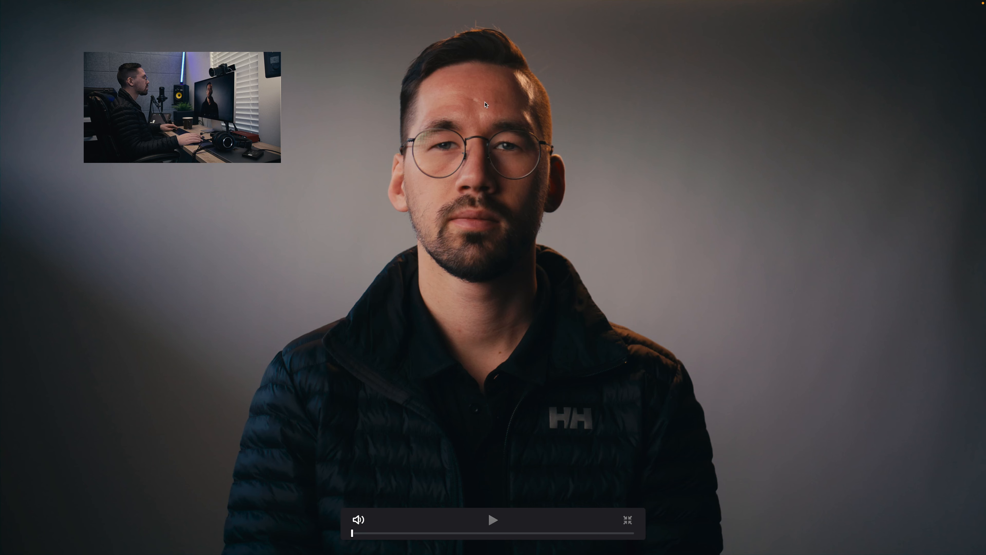
key(Escape)
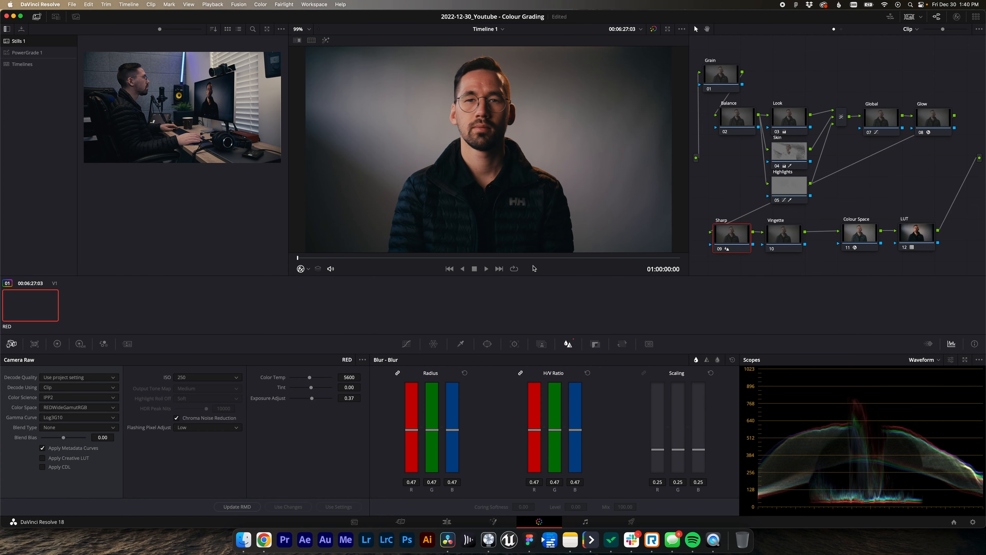
- Set the Sharp node's H/V ratio and radius to 0.48 and check the image full screen
drag(556, 430, 555, 430)
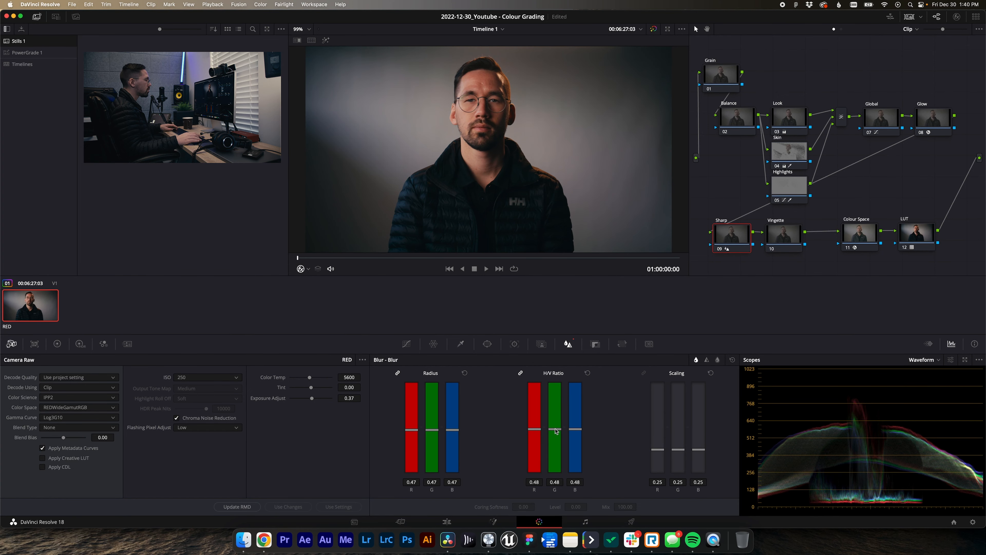
drag(436, 433, 437, 431)
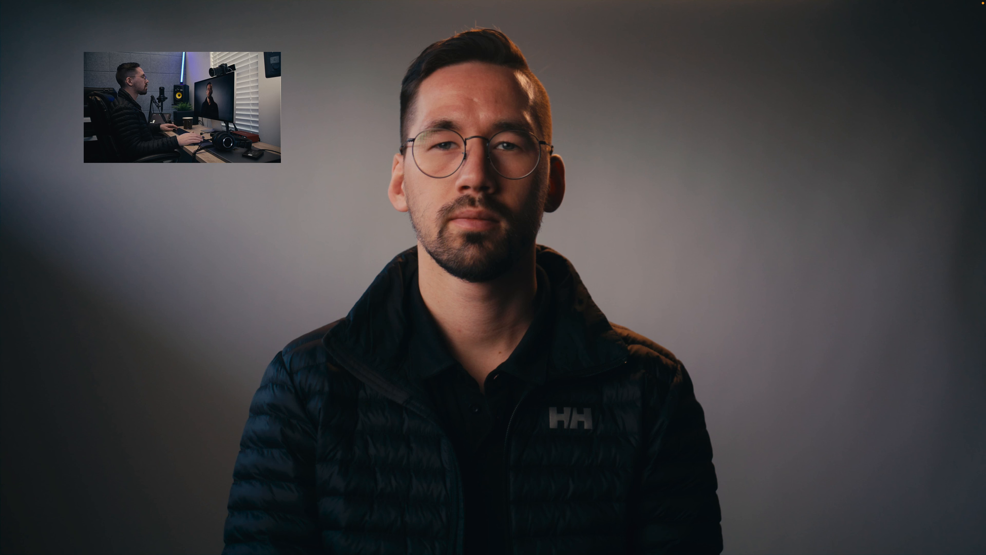
mouse_move(428, 371)
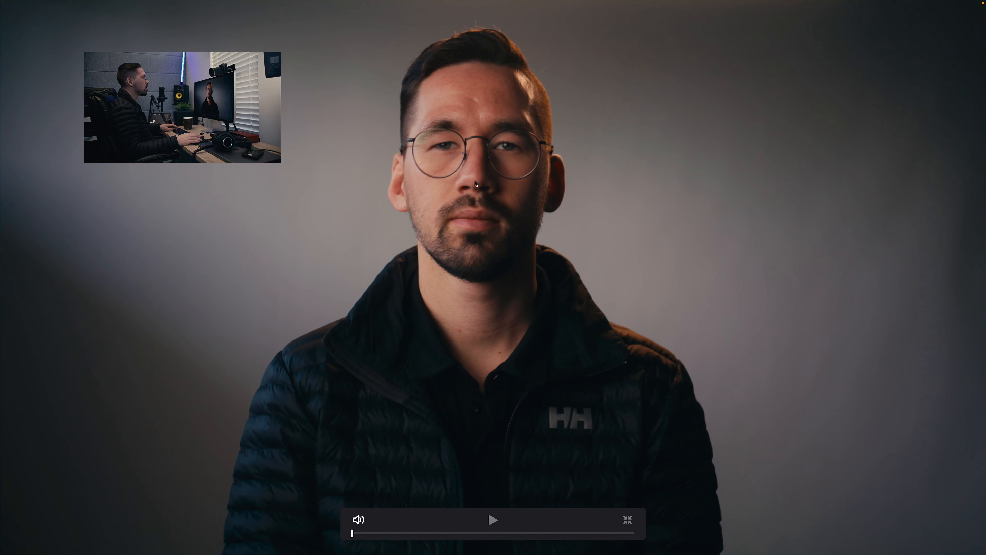
key(Escape)
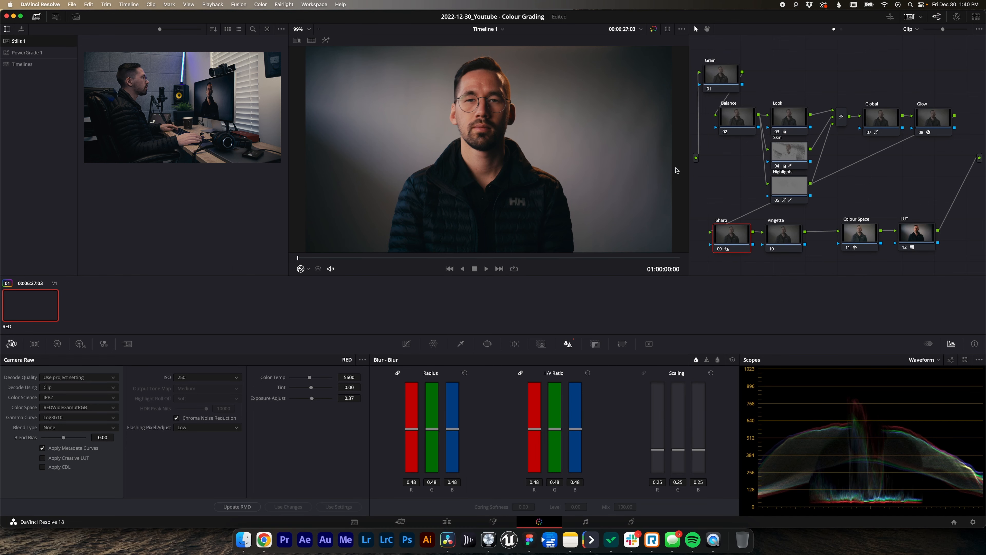
- Add an oval window around the man on the Vingette node, with size 50.82, aspect 27.84, pan 49.62, tilt 50.26 and softness 18.00
click(779, 240)
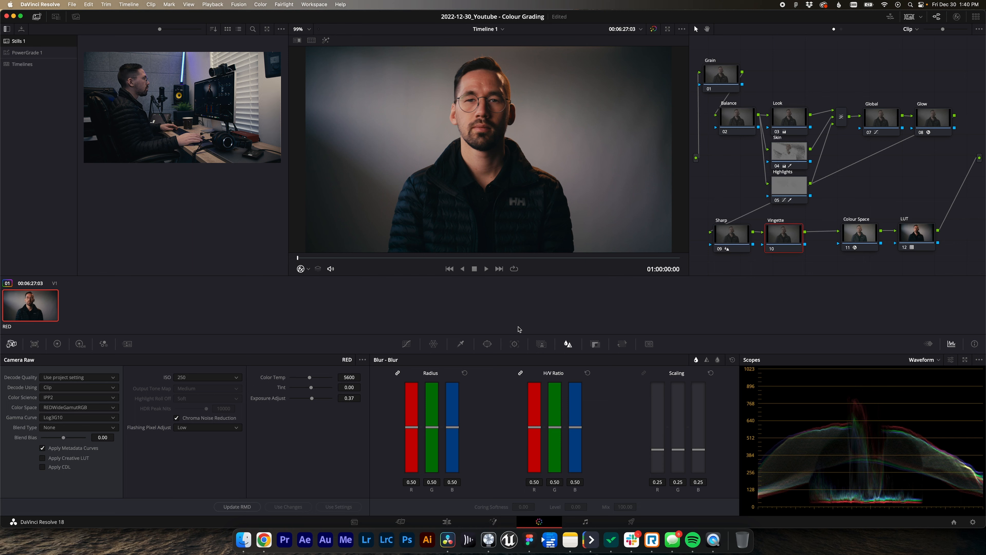
click(488, 344)
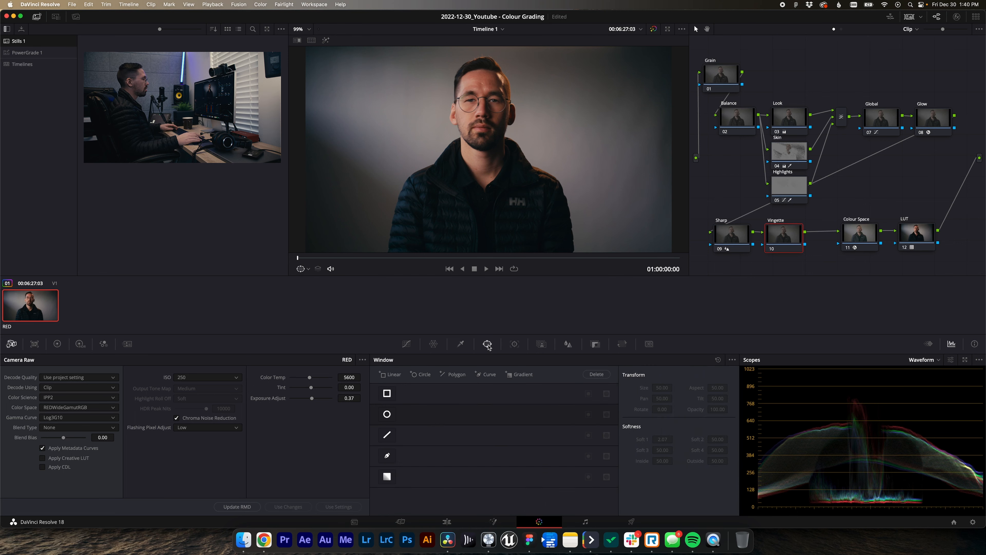
click(387, 415)
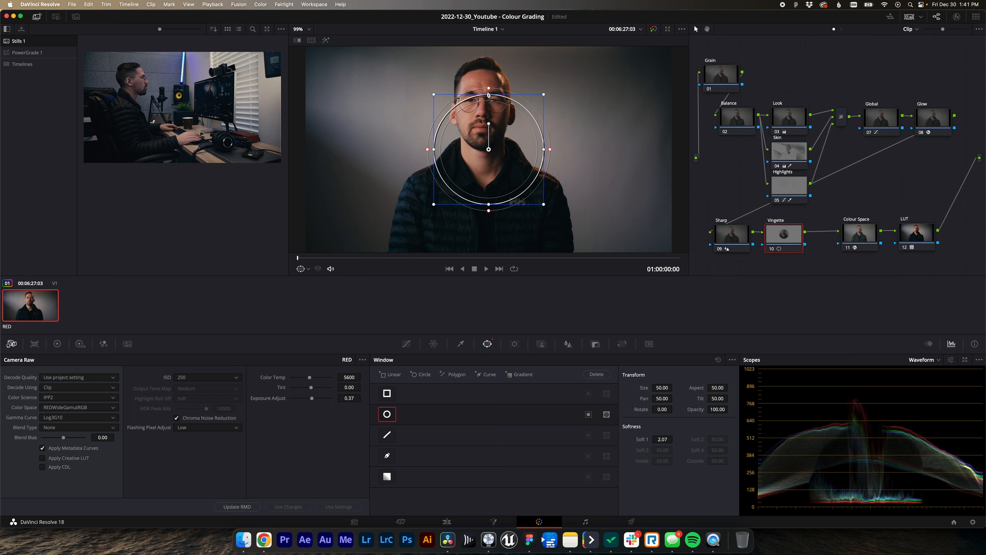
drag(489, 95, 489, 50)
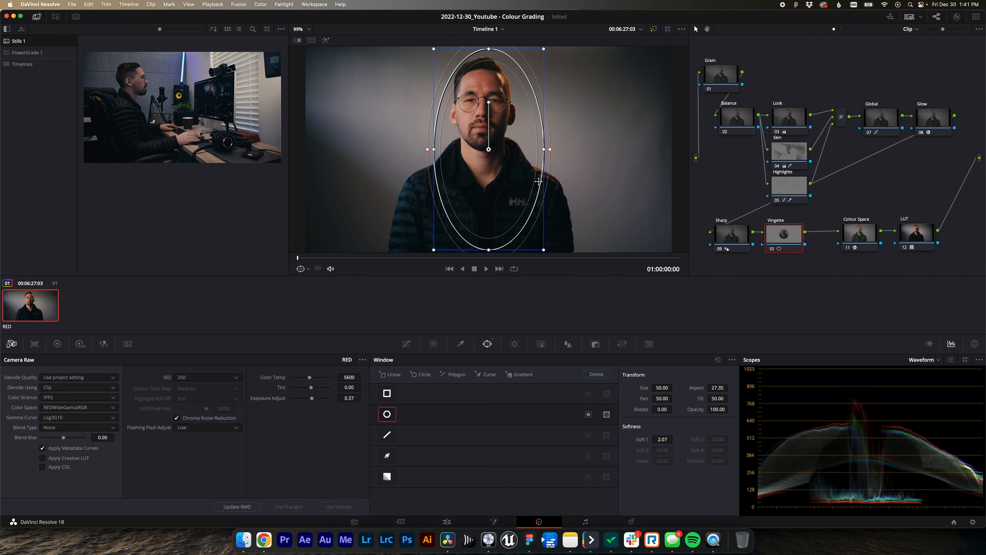
drag(488, 143, 545, 151)
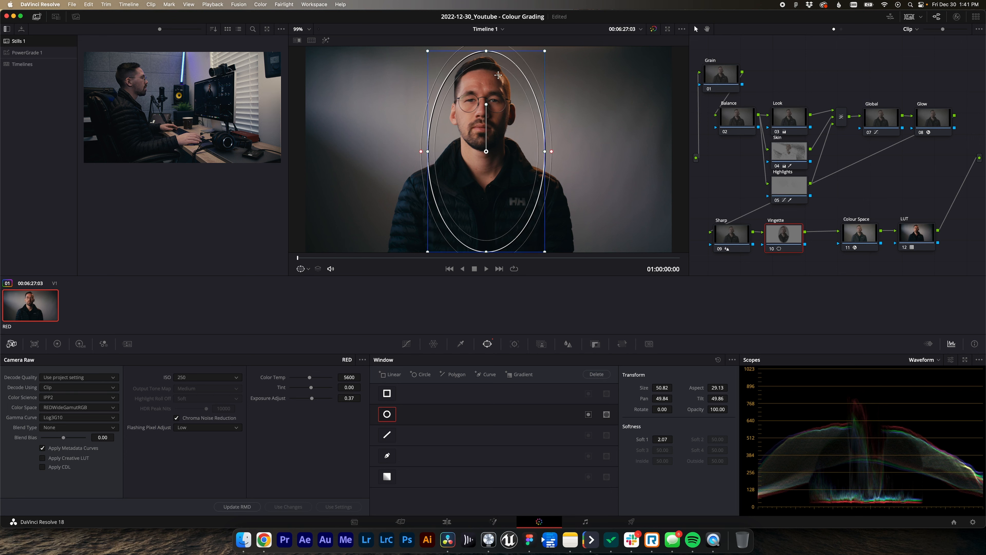
drag(486, 51, 486, 44)
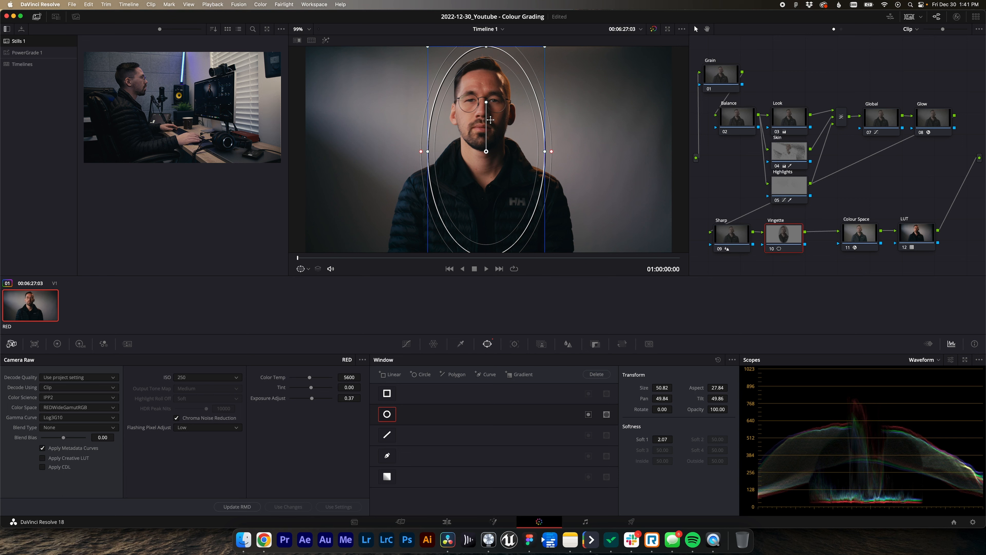
drag(487, 151, 483, 146)
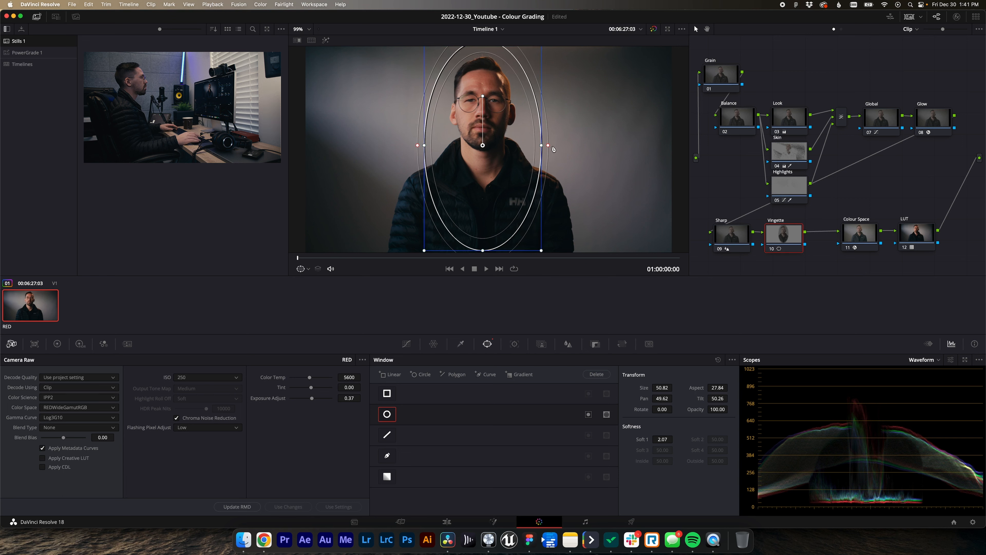
drag(548, 145, 600, 145)
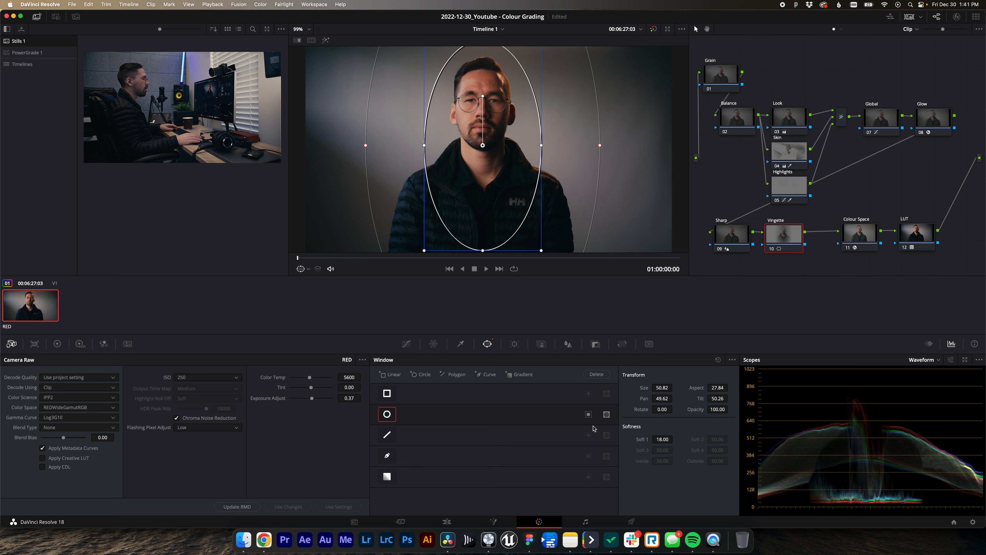
- Add a control point at the middle of the Vingette node's custom curve
click(406, 343)
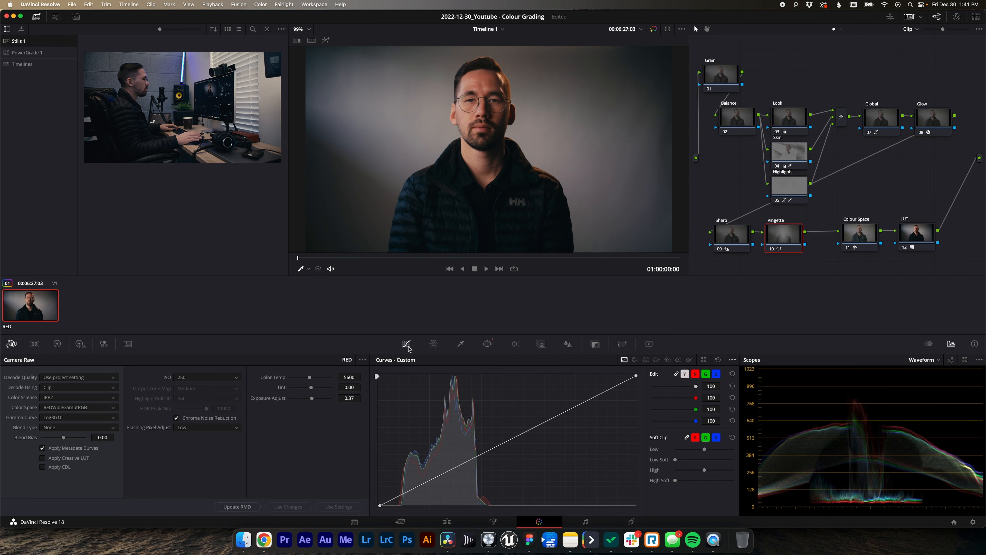
click(732, 360)
click(751, 411)
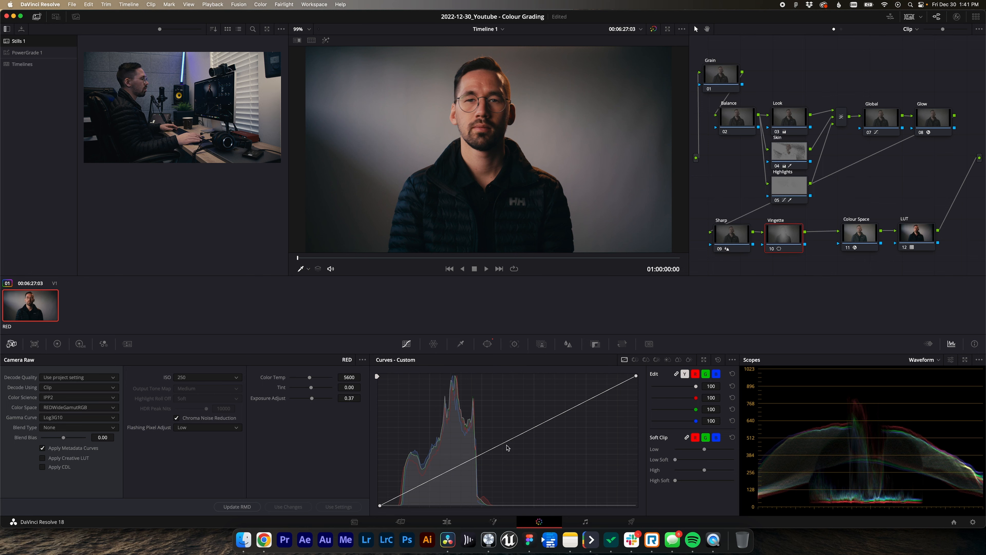
click(508, 442)
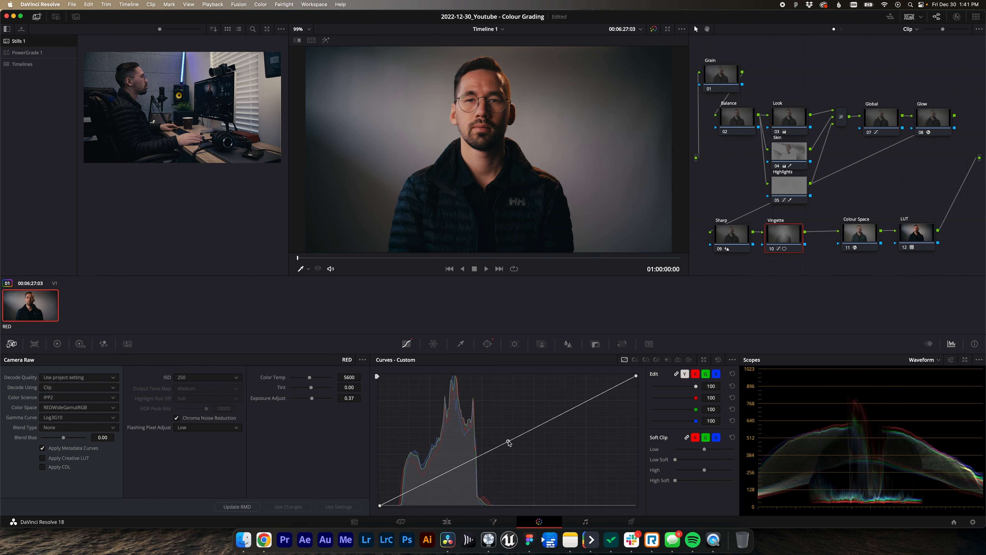
- Compare the image with the Vingette node off and on, and slightly adjust its curve's middle point
key(super+d)
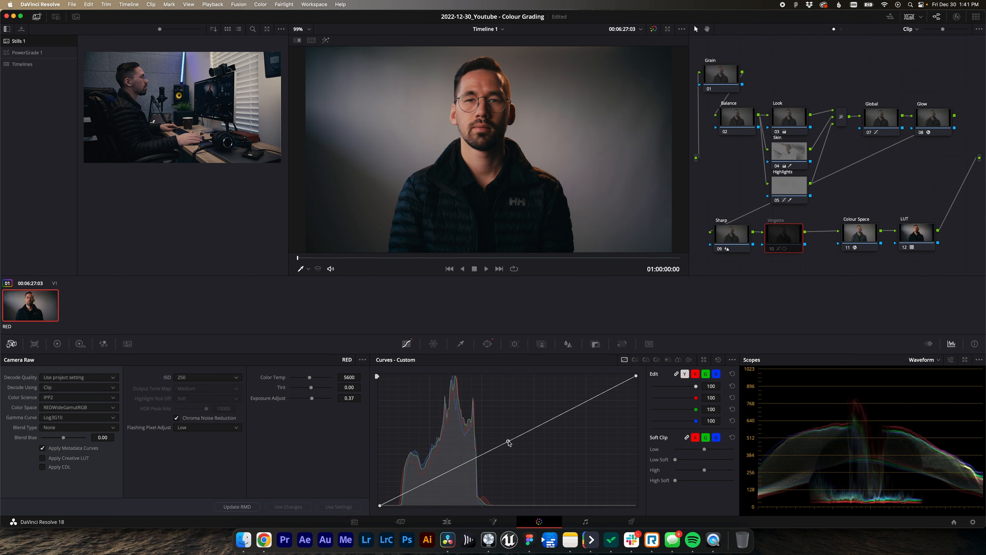
key(super+d)
key(super+d)
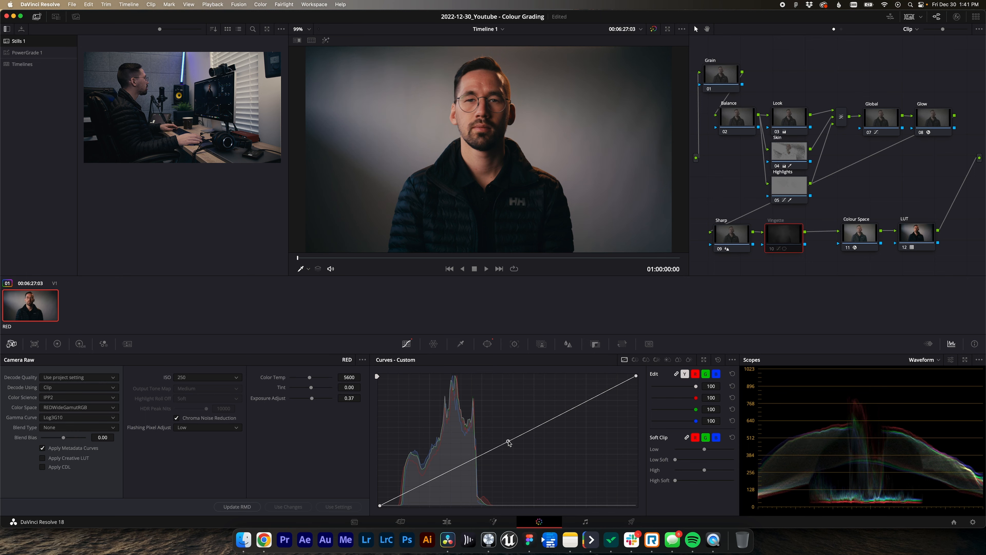
key(super+d)
key(super+d)
key(super+d)
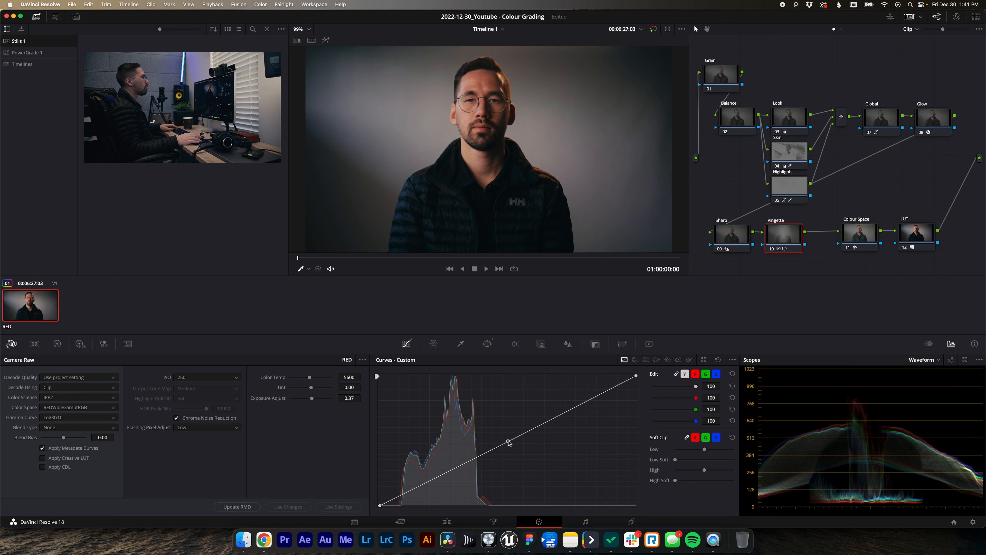
drag(508, 441, 509, 441)
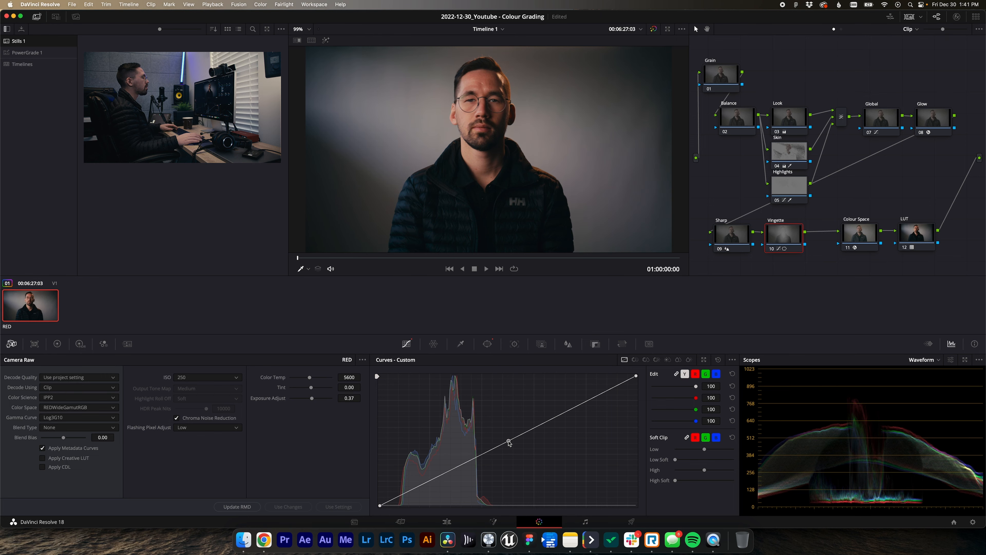
- Compare the image with the Vingette node disabled and enabled to judge the vignette
key(super+d)
key(super+d)
key(super+d)
key(super+d)
- Add the Film Grain effect to the Grain node and choose the 35mm grain preset
click(721, 74)
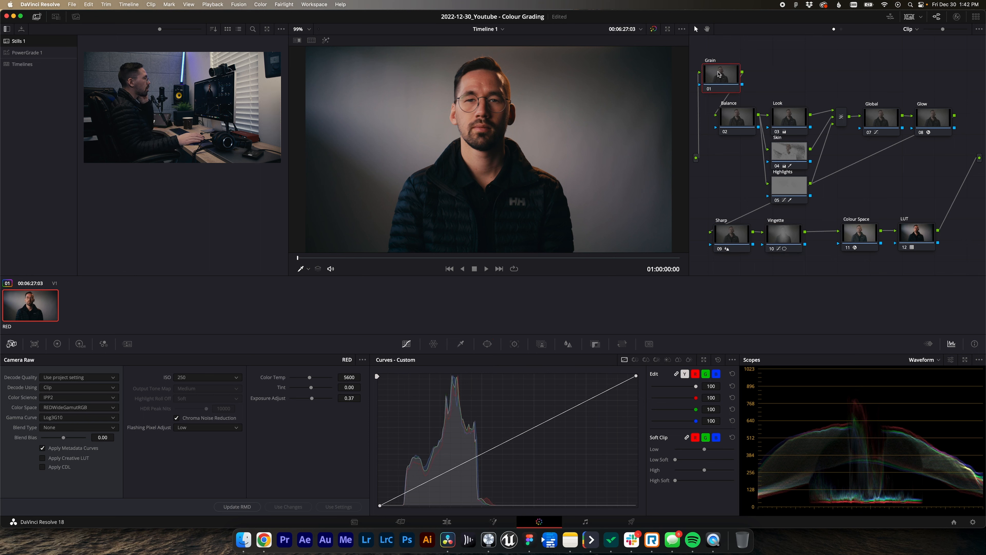
click(957, 17)
text(grain)
drag(874, 75, 726, 76)
click(907, 73)
scroll(906, 127, down, 3)
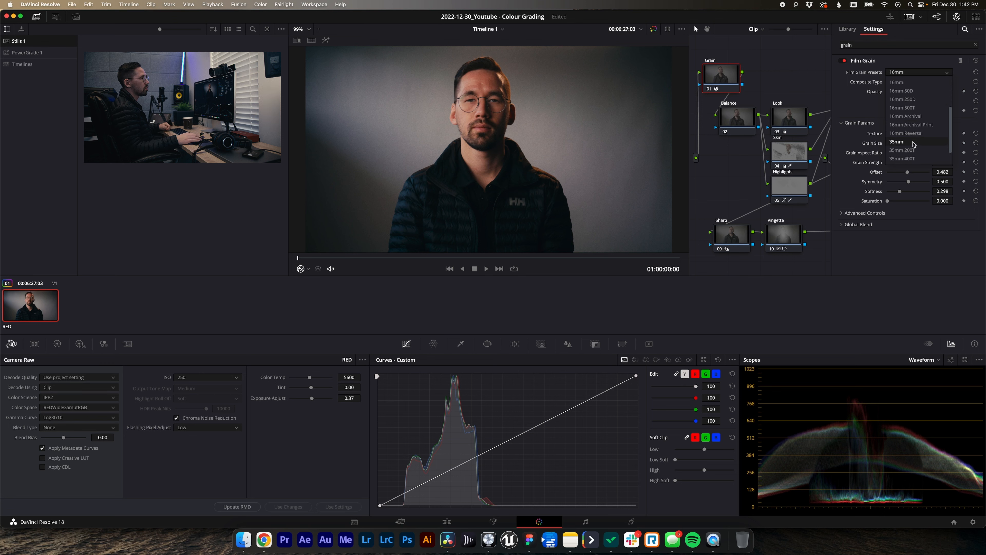
click(913, 142)
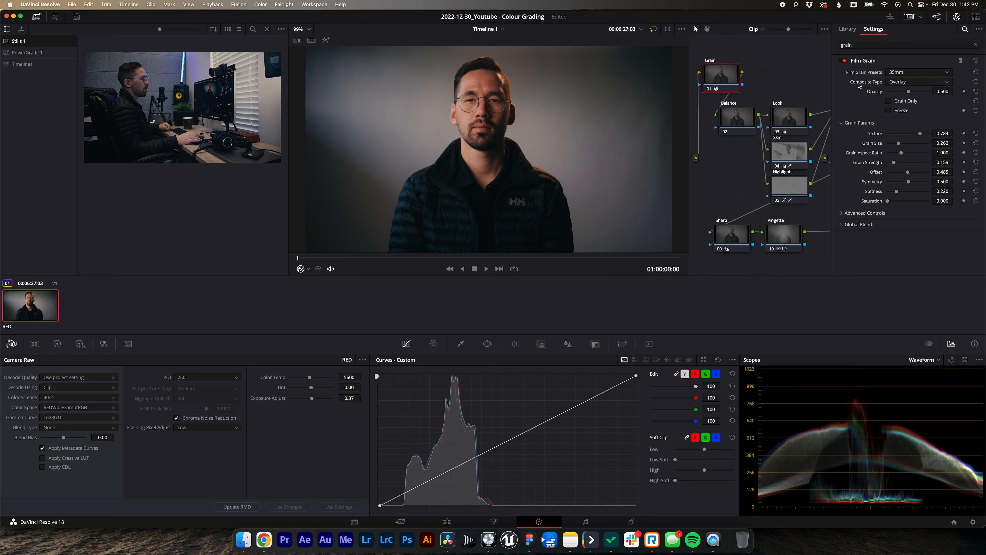
- Fine-tune the film grain, setting Grain Size to 0.156 and Grain Strength to 0.110, with Texture at 0.784 and Grain Aspect Ratio at 1.000
scroll(507, 103, down, 1)
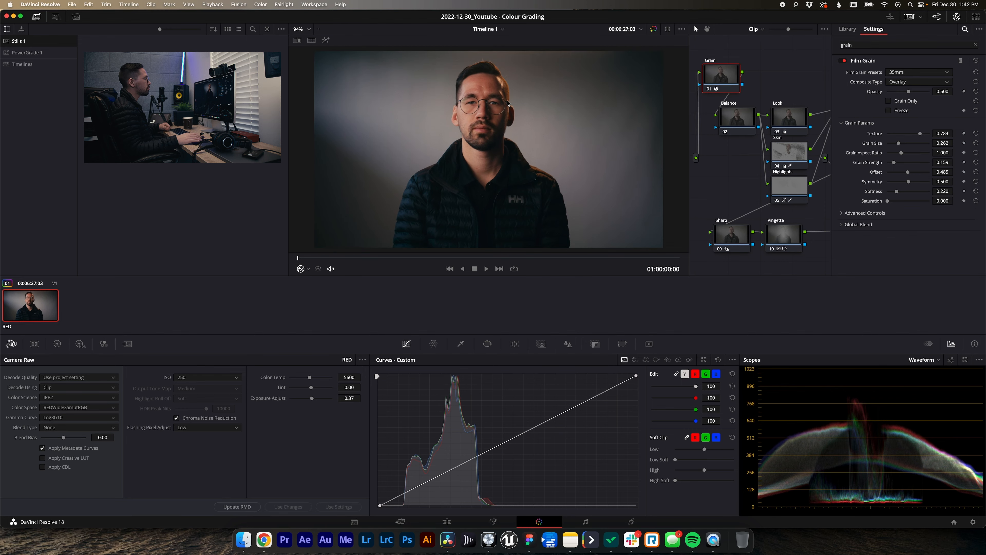
scroll(507, 103, up, 3)
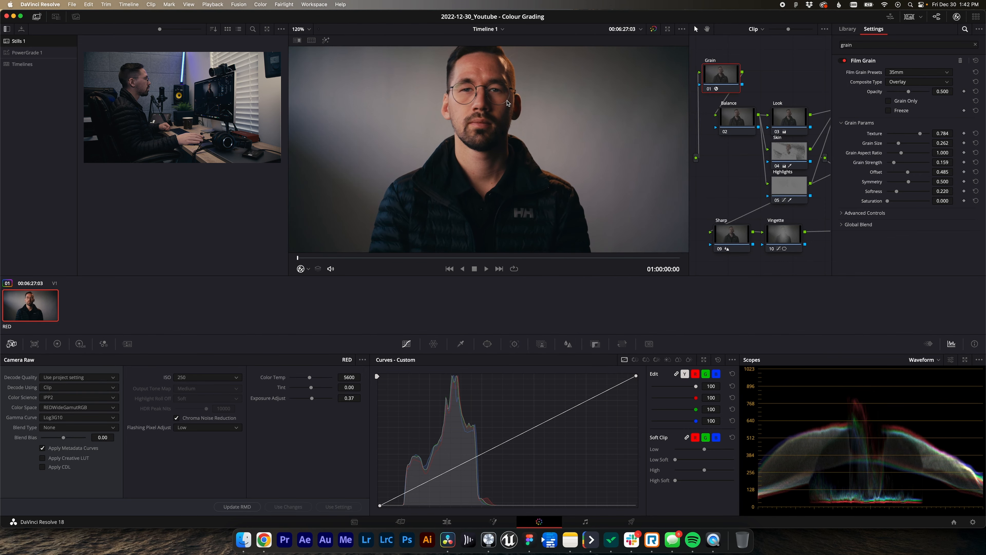
scroll(507, 103, up, 4)
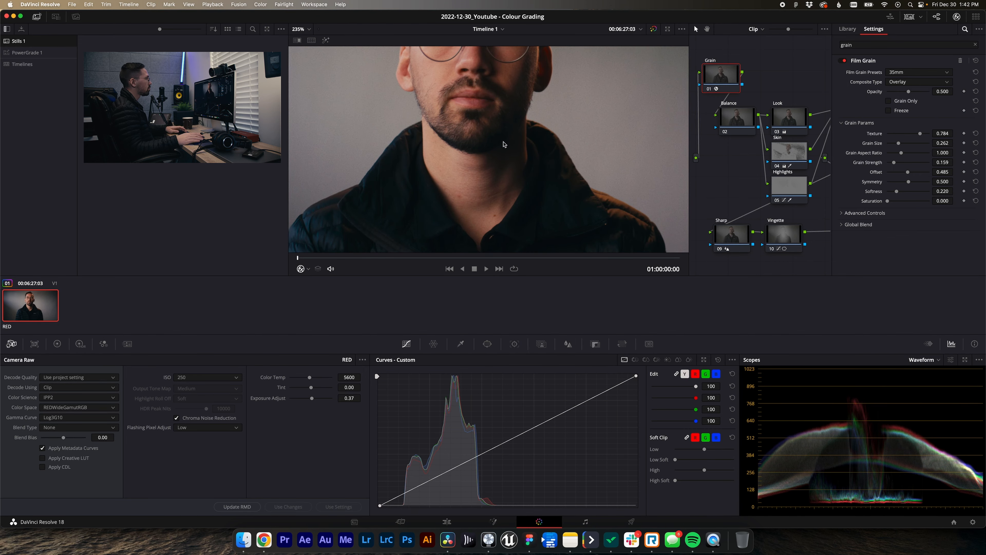
scroll(499, 112, up, 2)
scroll(499, 112, up, 1)
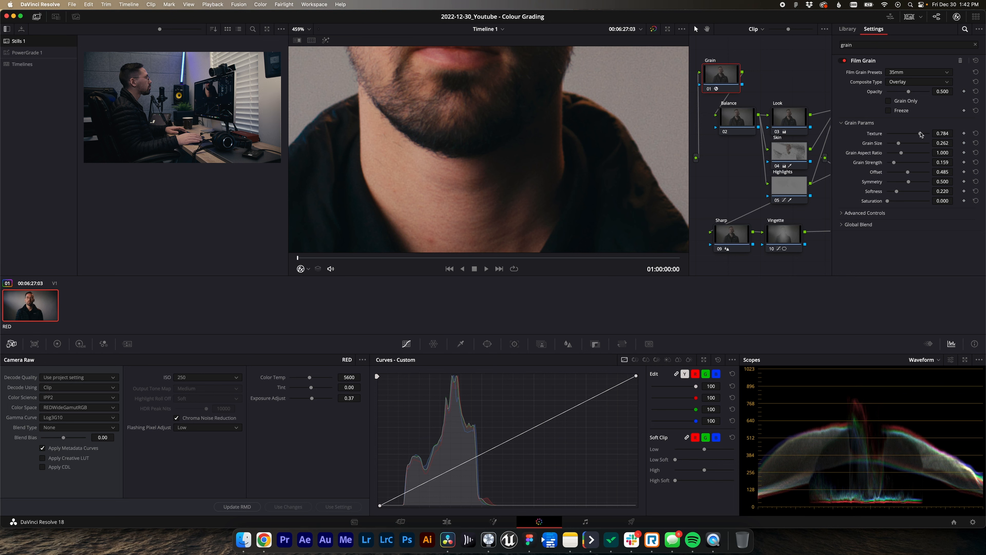
drag(920, 134, 905, 134)
drag(897, 145, 895, 145)
drag(901, 153, 900, 154)
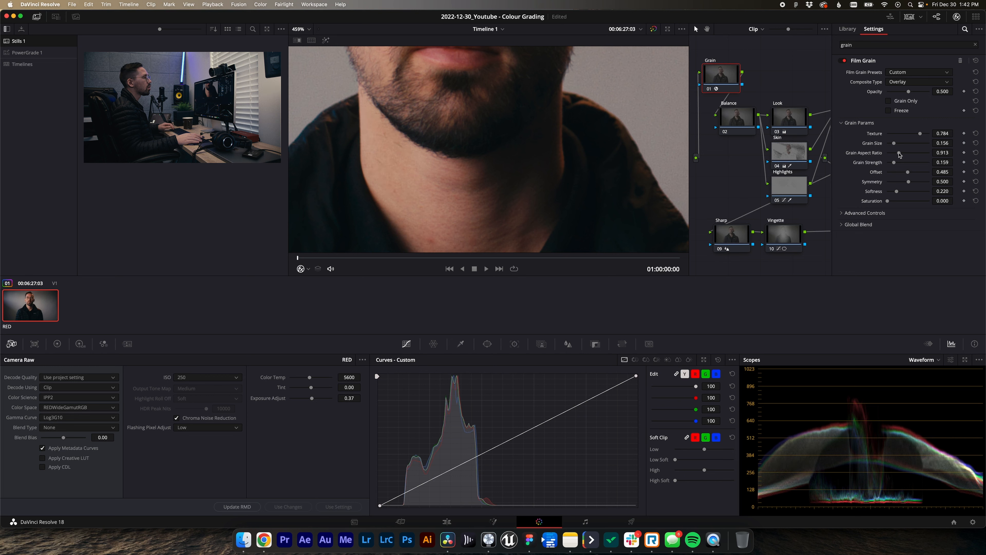
double_click(898, 154)
drag(894, 163, 893, 164)
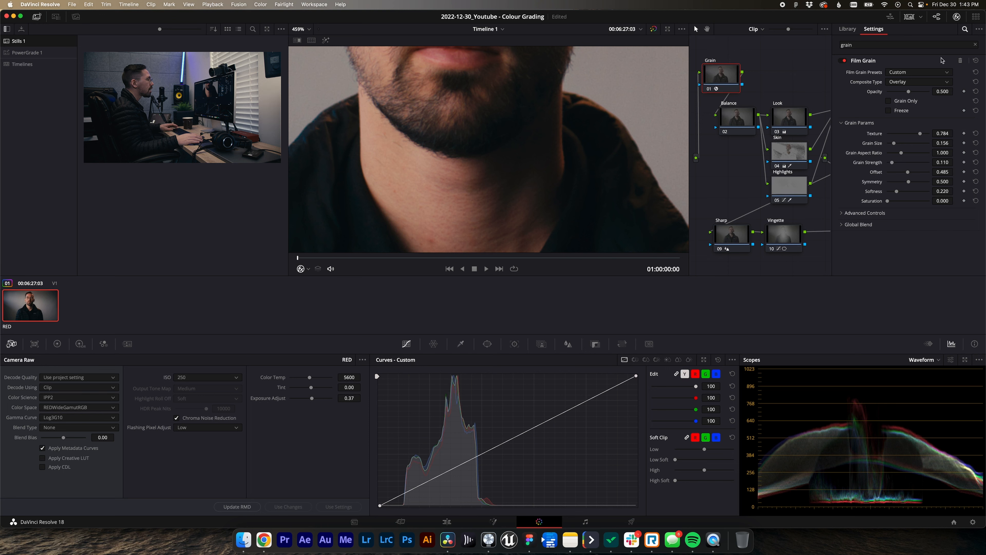
click(956, 16)
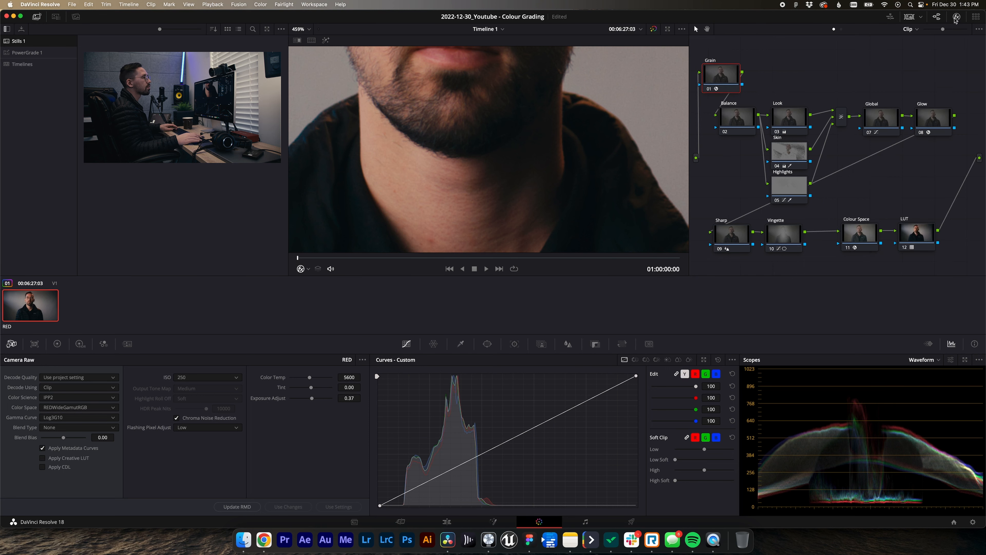
- Compare the full frame repeatedly with the Grain node disabled and enabled
scroll(541, 209, down, 10)
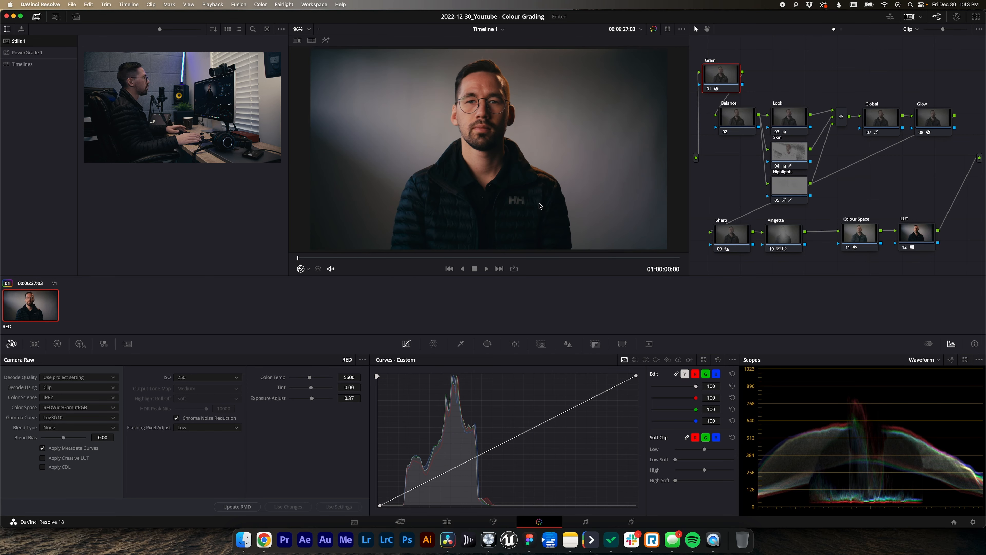
key(ctrl+d)
key(ctrl+d)
key(ctrl+d)
key(ctrl+d)
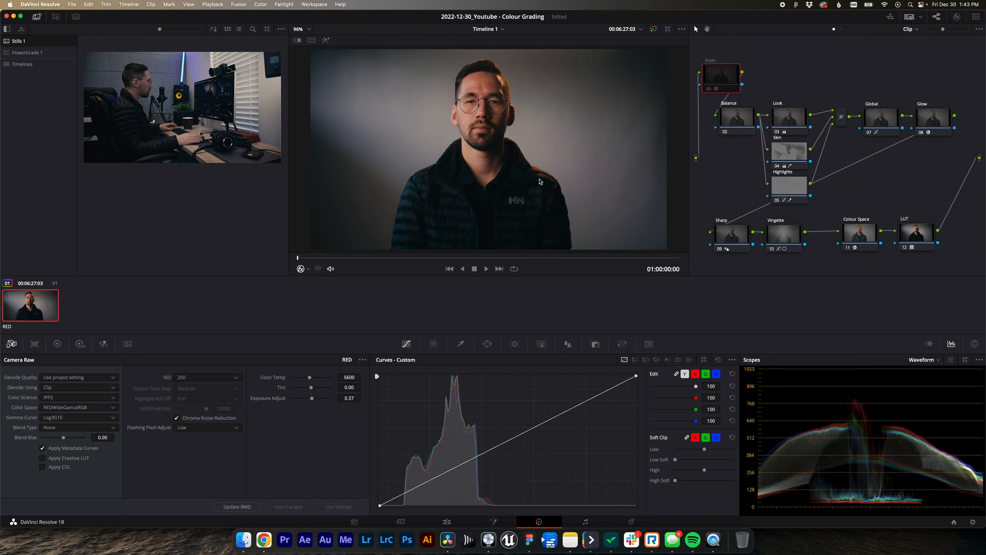
key(ctrl+d)
key(ctrl+d)
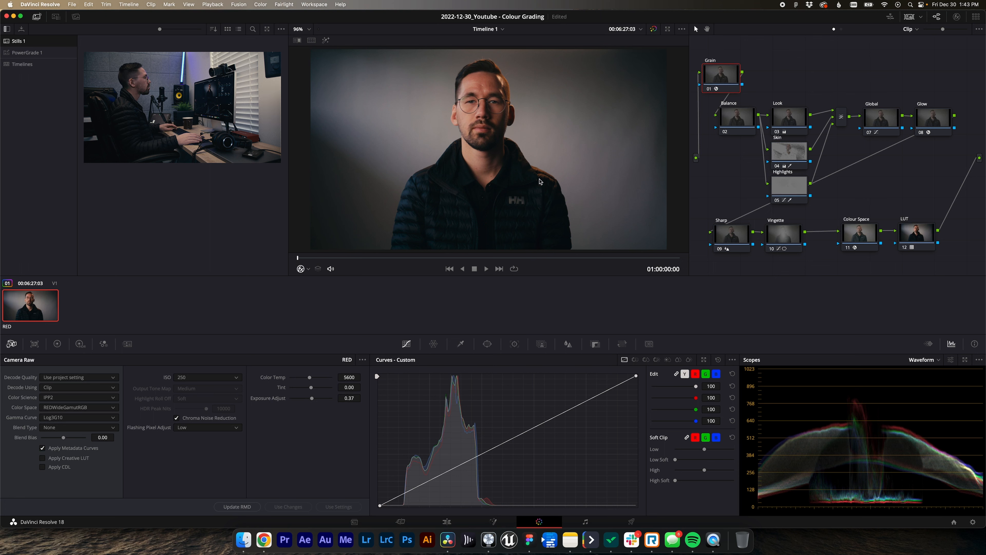
key(ctrl+d)
key(ctrl+d)
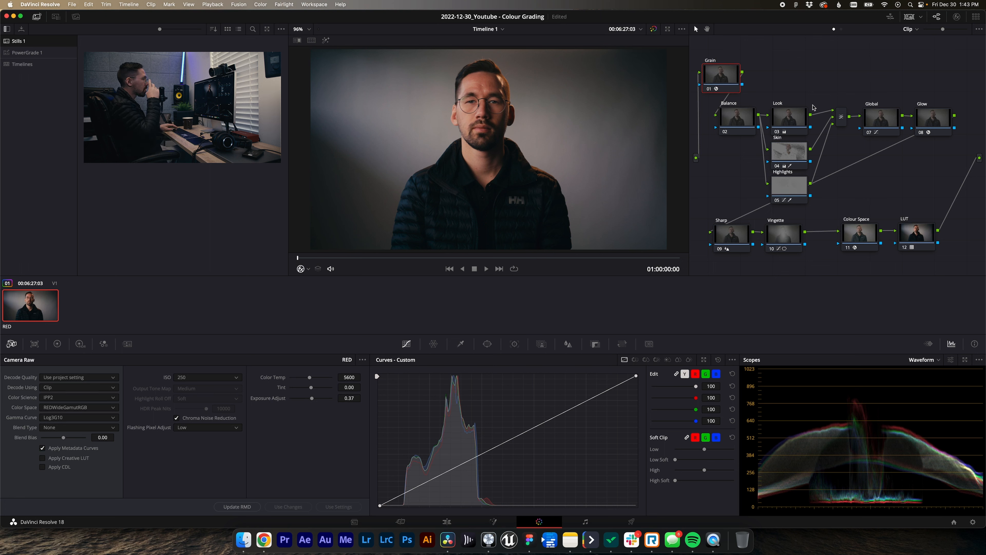
- Move the LUT and Colour Space nodes farther along the tree, and compare the image with all nodes disabled and enabled
drag(917, 232, 954, 232)
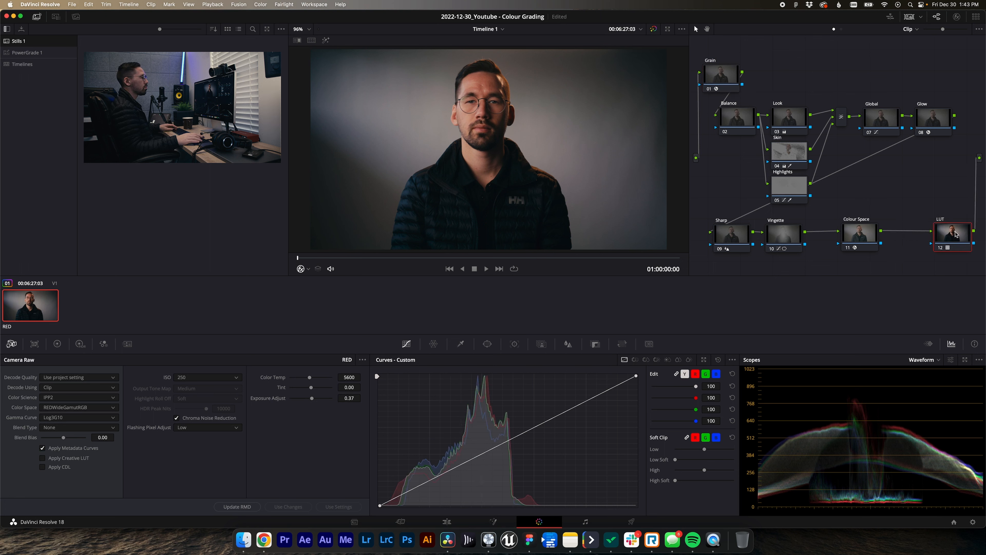
drag(864, 234, 902, 230)
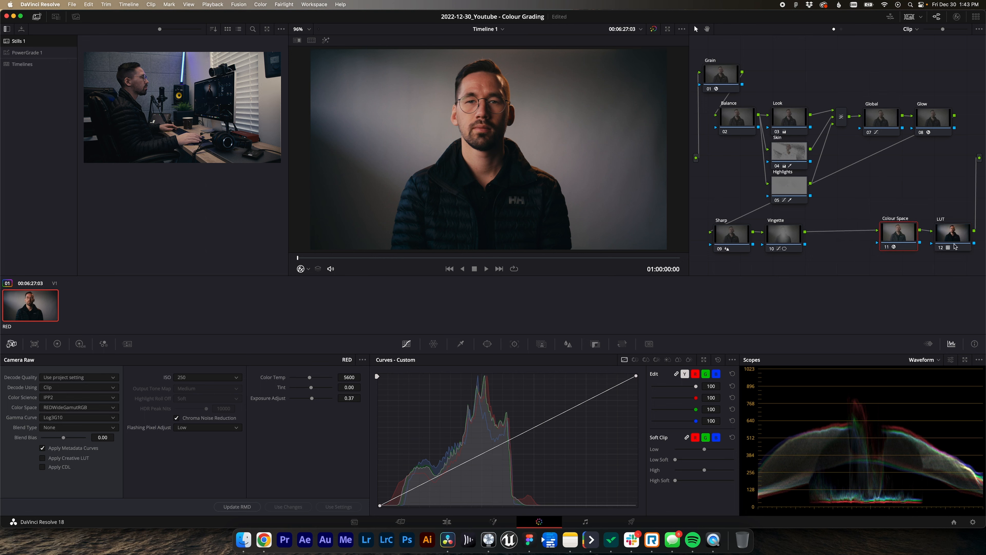
drag(964, 257, 705, 66)
key(ctrl+d)
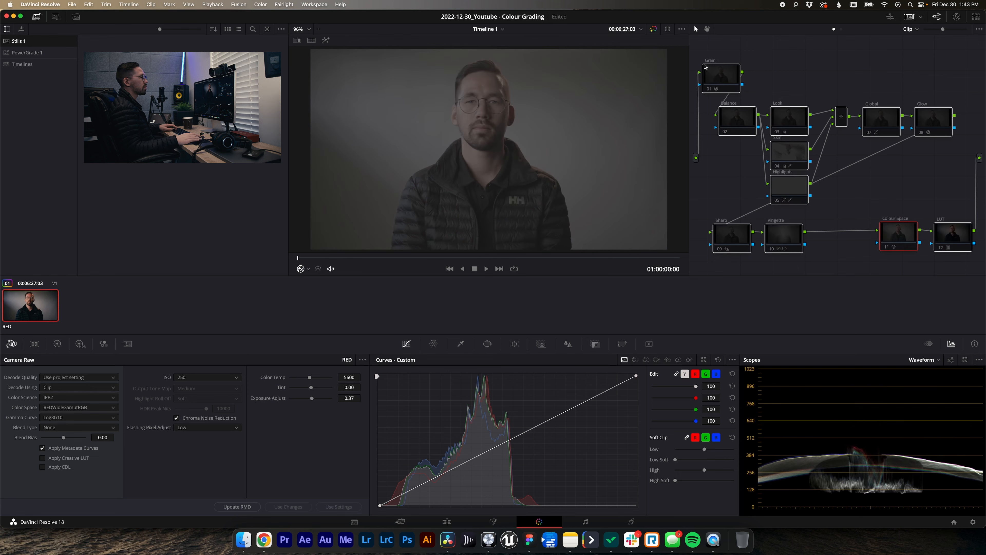
key(ctrl+d)
key(ctrl+d)
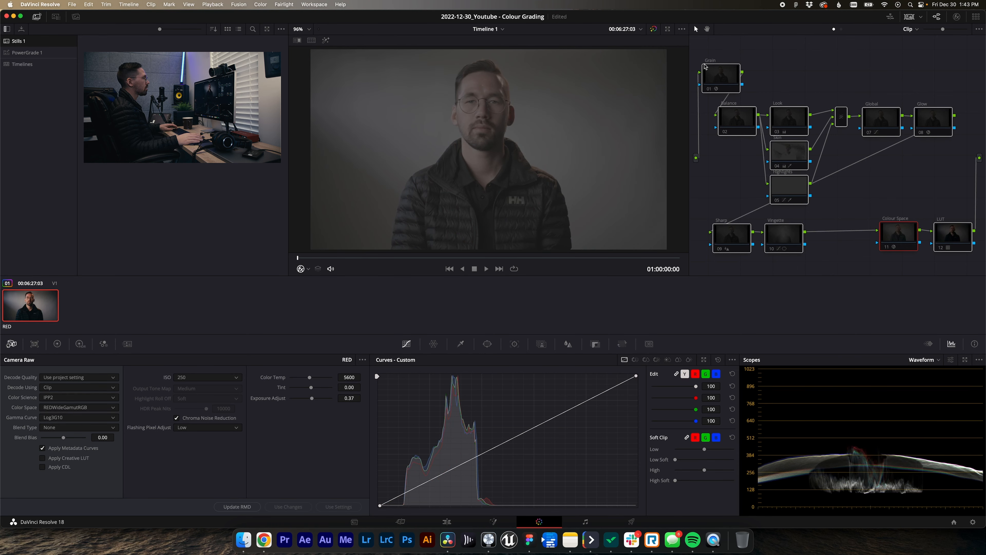
key(ctrl+d)
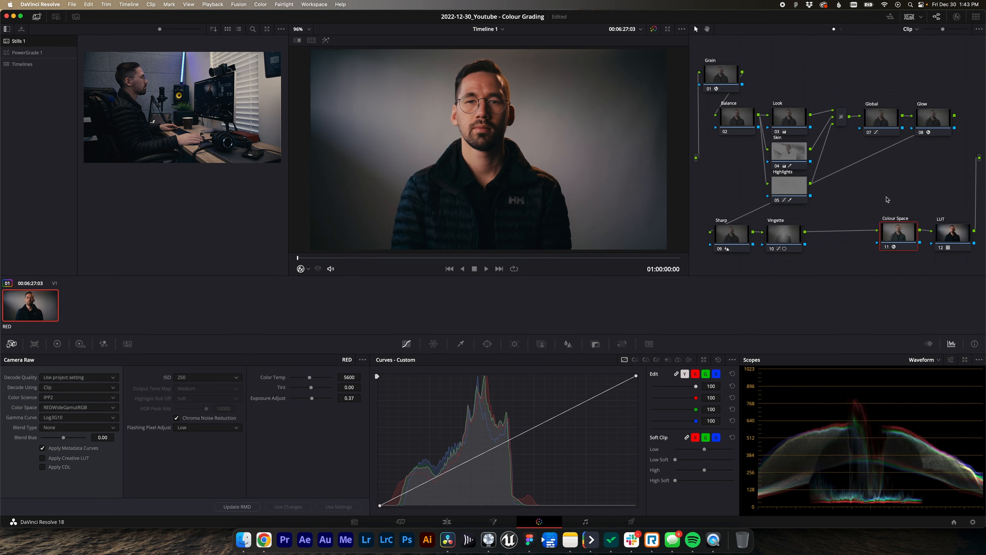
- Move the Colour Space and LUT nodes together slightly below the row of the Sharp and Vingette nodes
click(949, 239)
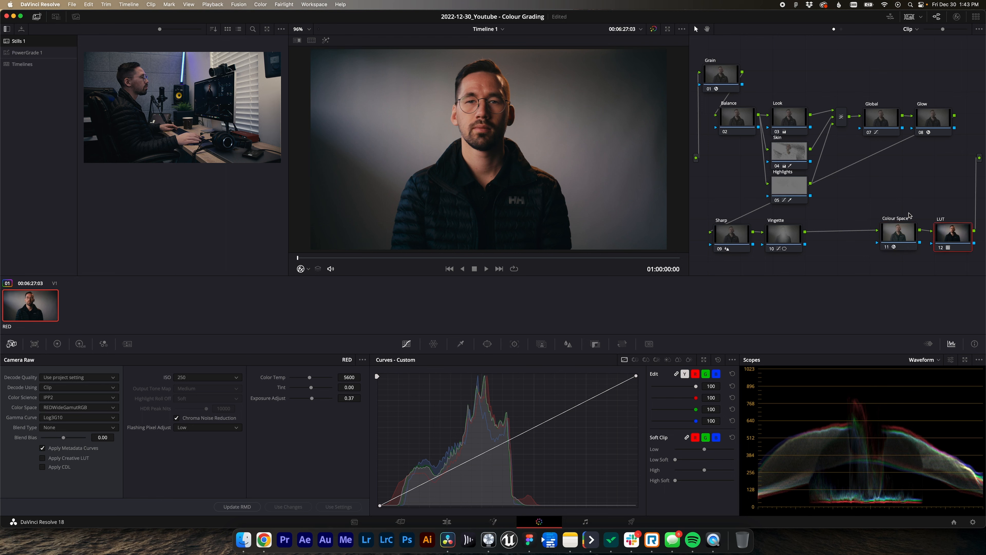
click(900, 233)
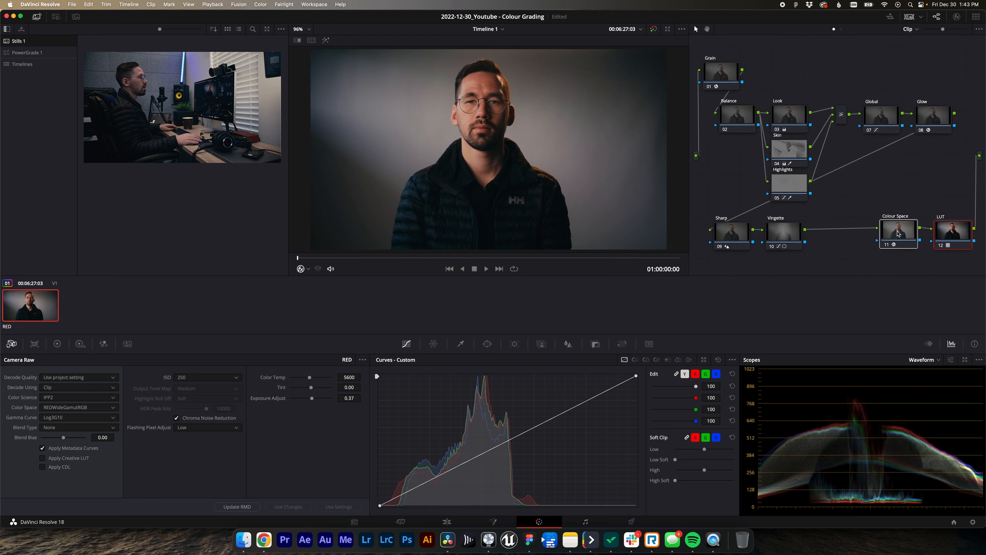
drag(900, 233, 901, 254)
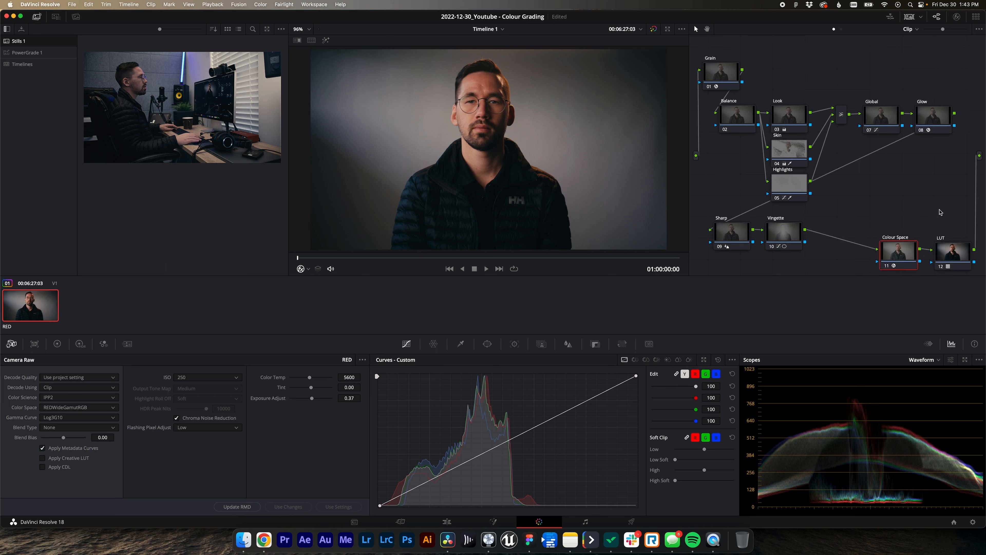
- Disable every node from Grain through Vingette, keeping only Colour Space and LUT enabled
click(774, 232)
drag(948, 229, 711, 88)
key(super+d)
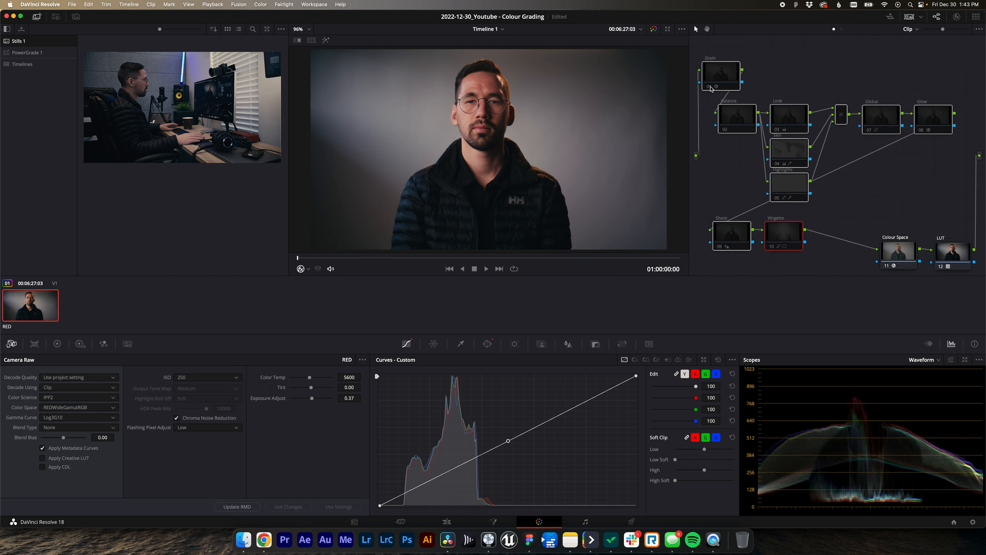
click(898, 207)
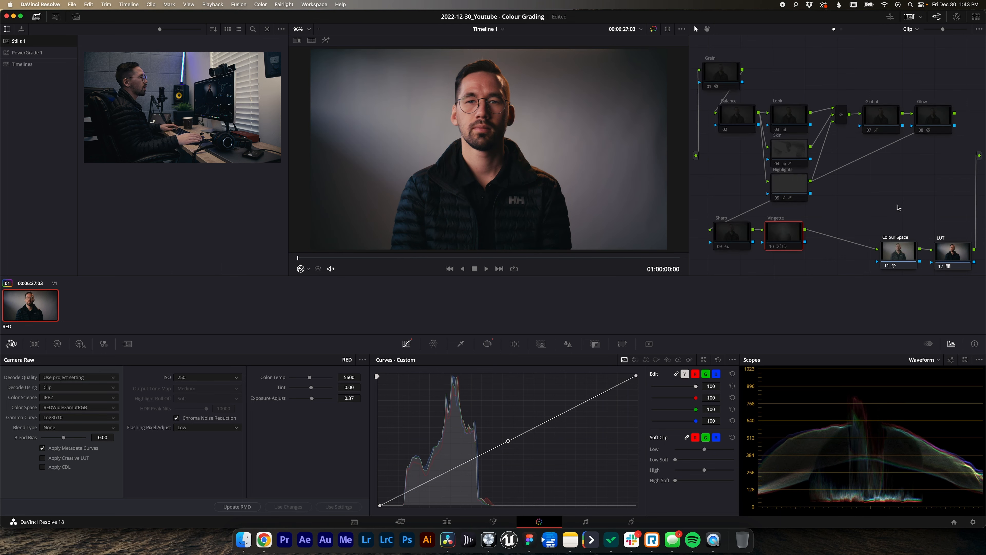
- Compare the otherwise ungraded image with the LUT node disabled and enabled
click(898, 252)
click(949, 256)
key(super+d)
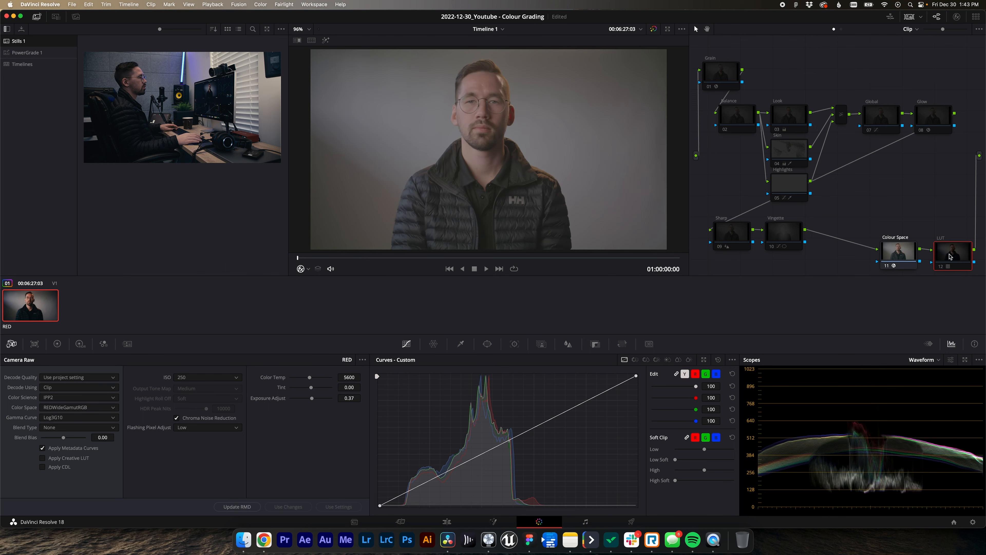
click(897, 252)
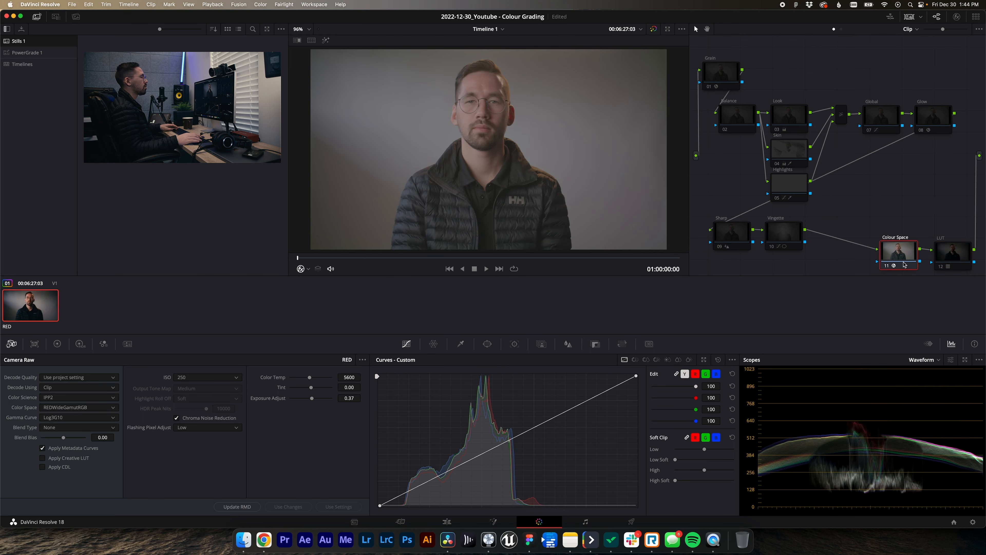
click(952, 255)
key(super+d)
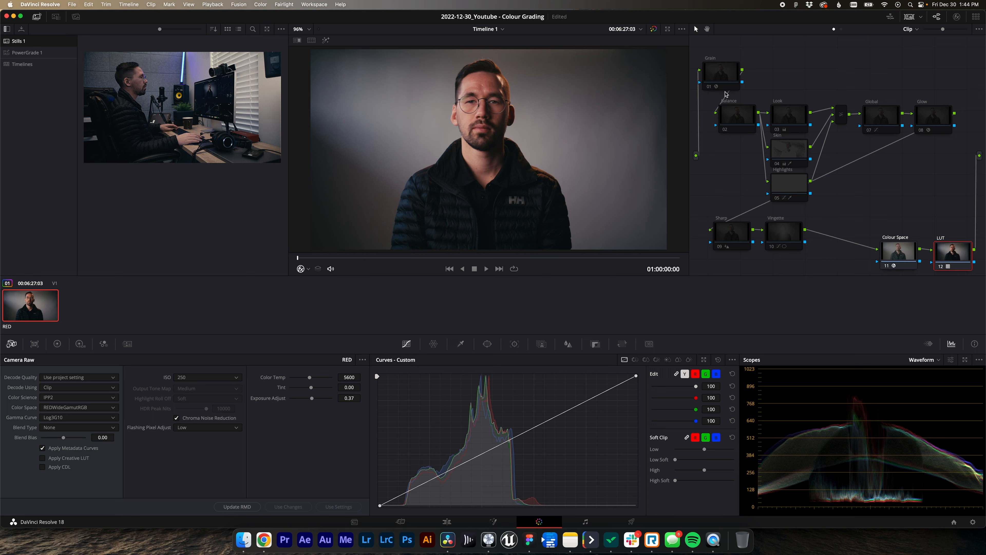
- Re-enable the Balance, Look and Skin nodes one by one, and check the image with the Highlights node enabled and disabled
click(739, 116)
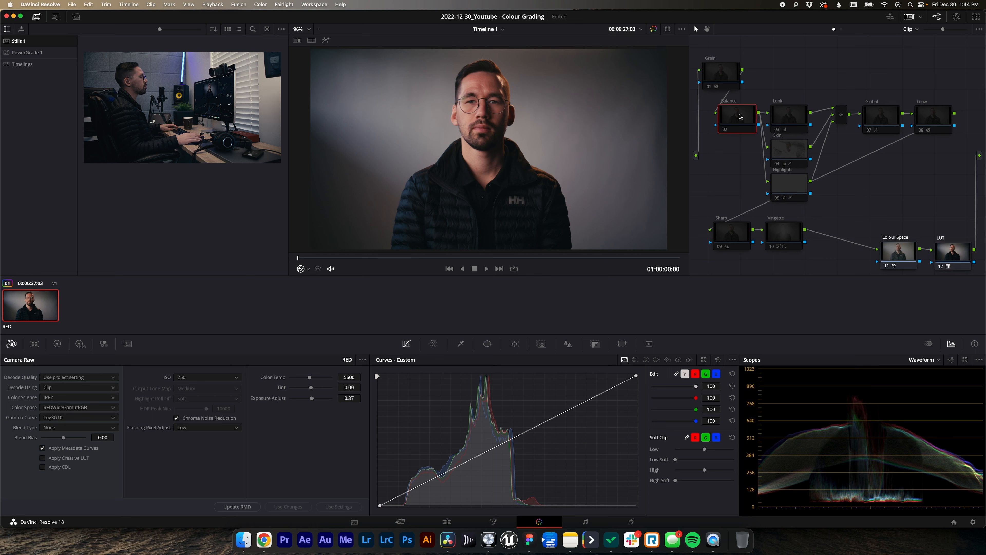
click(790, 118)
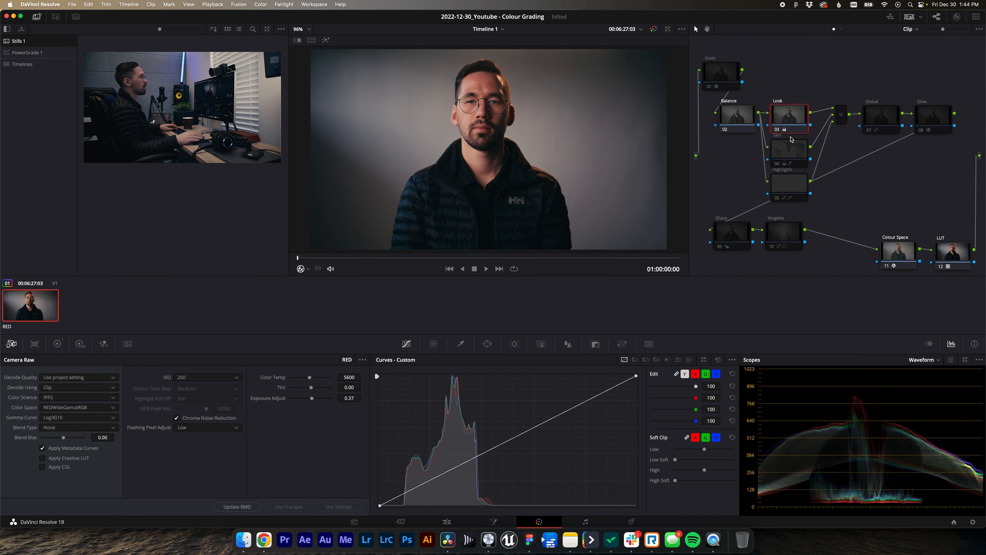
click(790, 155)
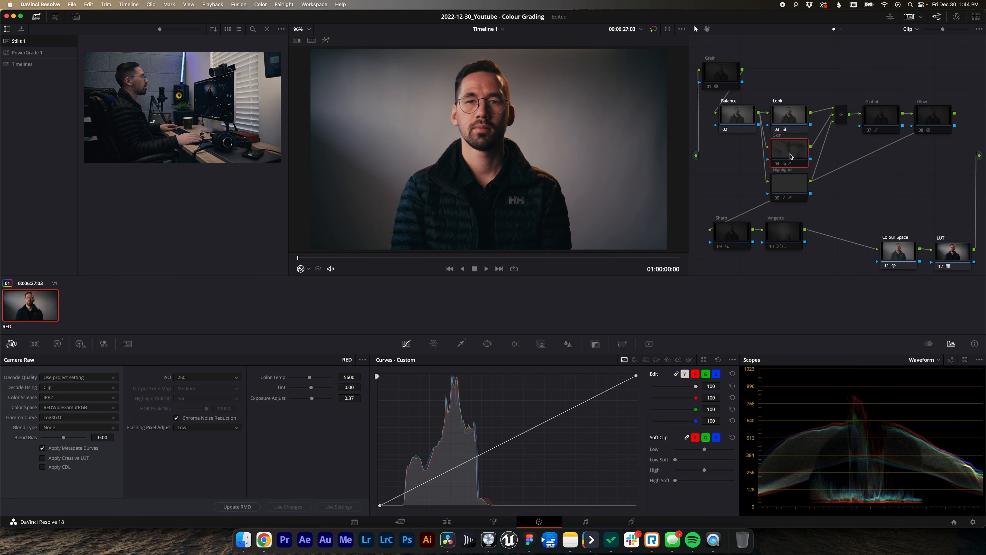
click(794, 186)
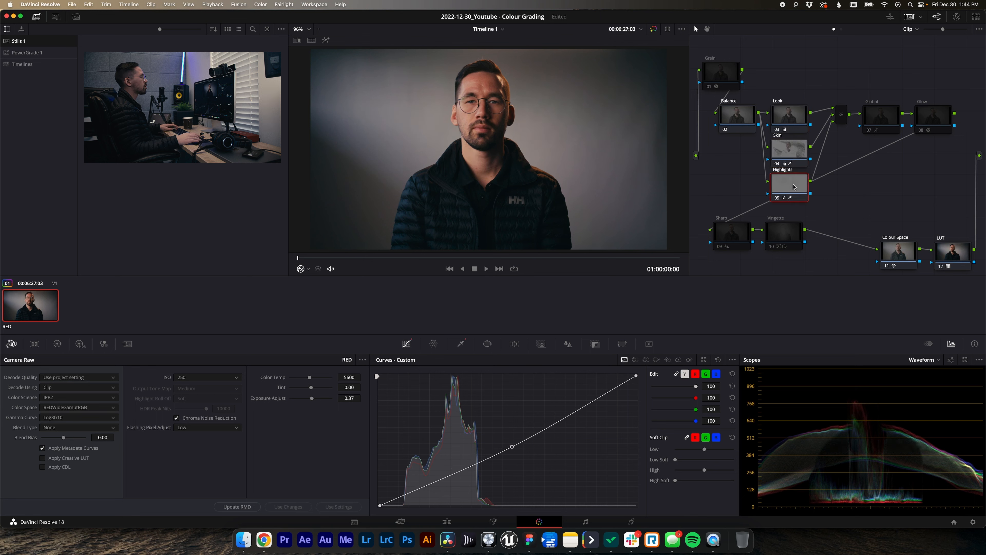
click(790, 151)
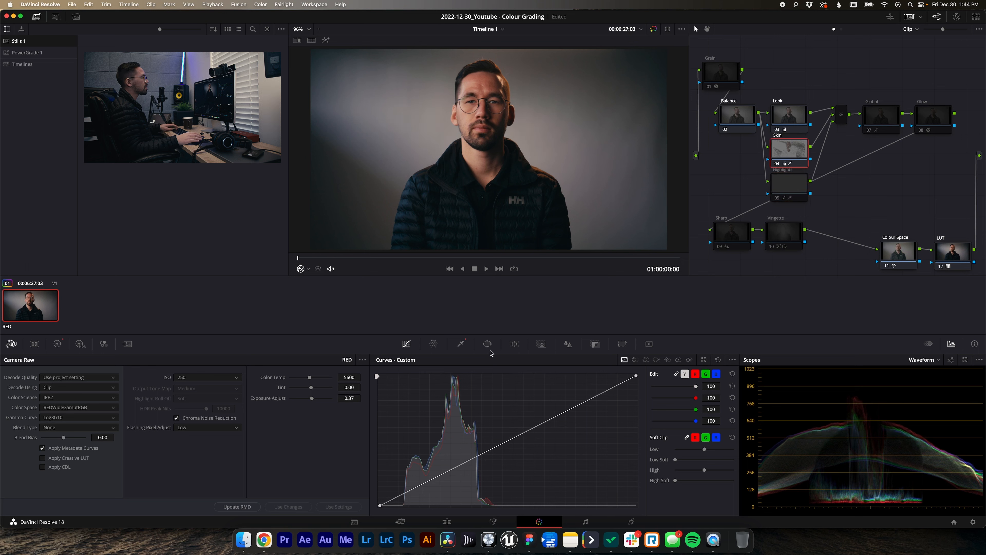
- Show the primaries colour wheels and compare the Look node's result with the Skin node disabled and enabled
click(57, 344)
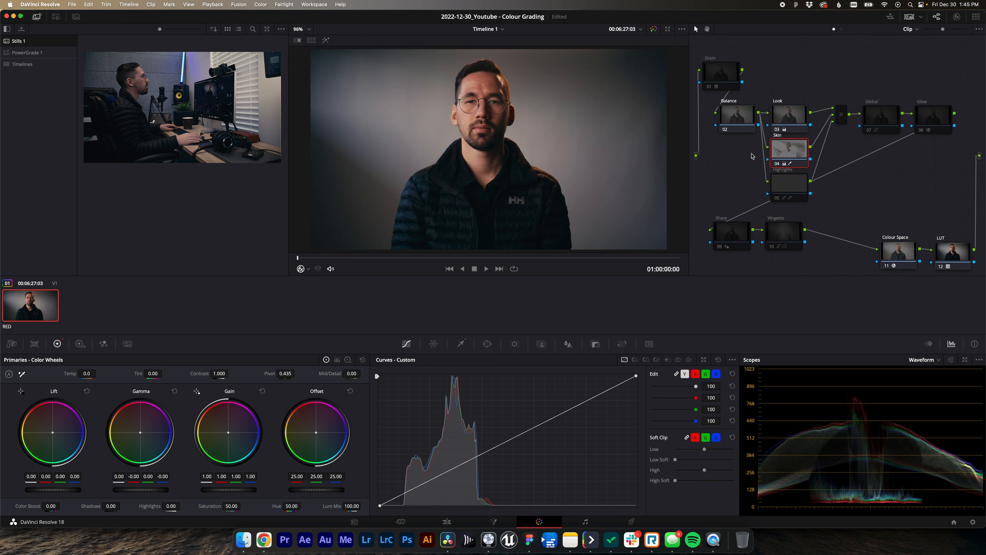
click(794, 114)
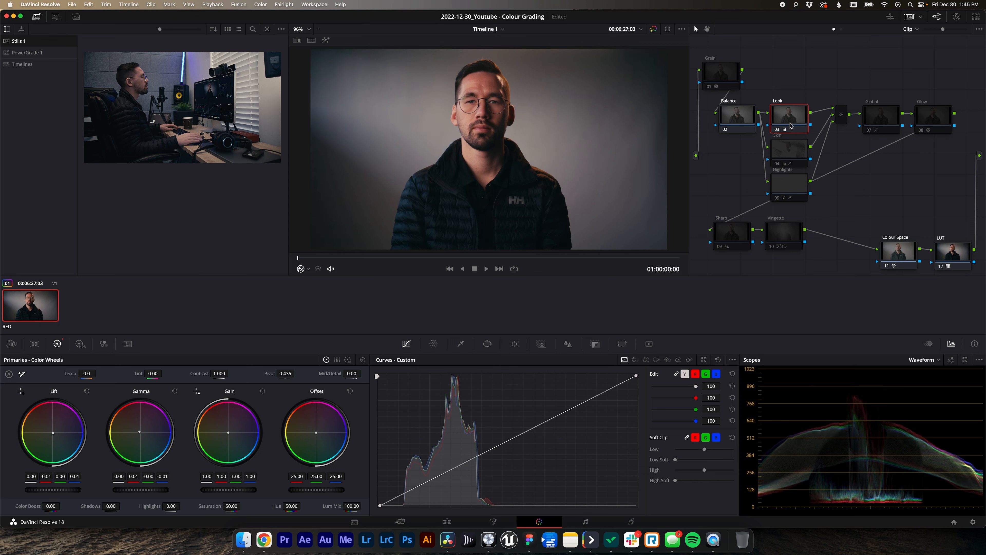
click(791, 152)
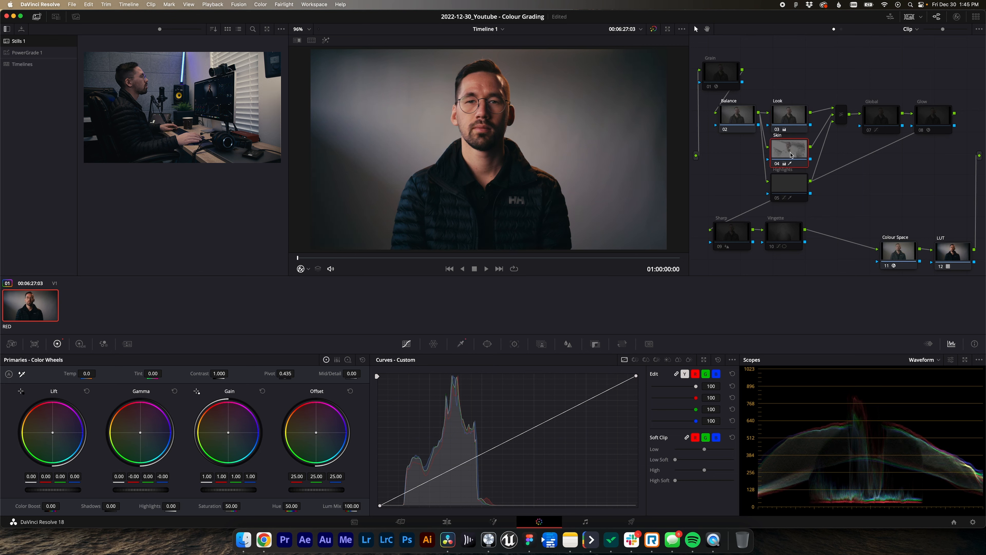
- Re-enable the Highlights, Global and Glow nodes, checking the image with the Global node disabled and enabled
click(790, 184)
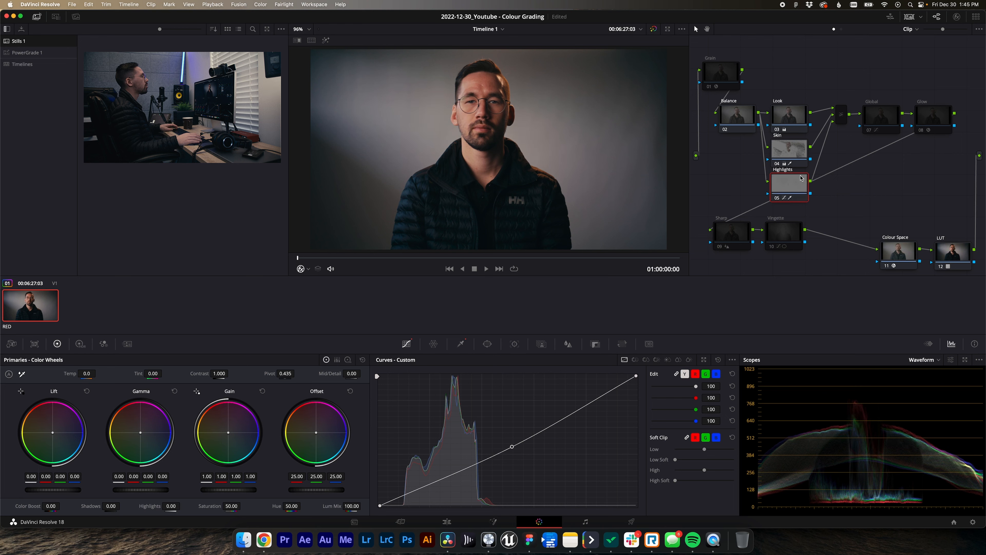
click(876, 119)
key(super+d)
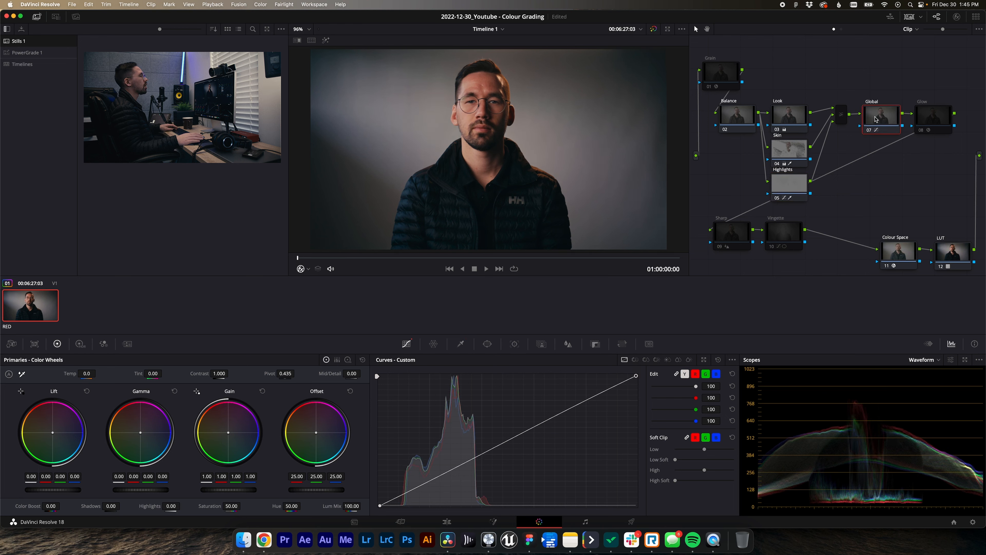
key(super+d)
key(super+d)
click(927, 119)
key(super+d)
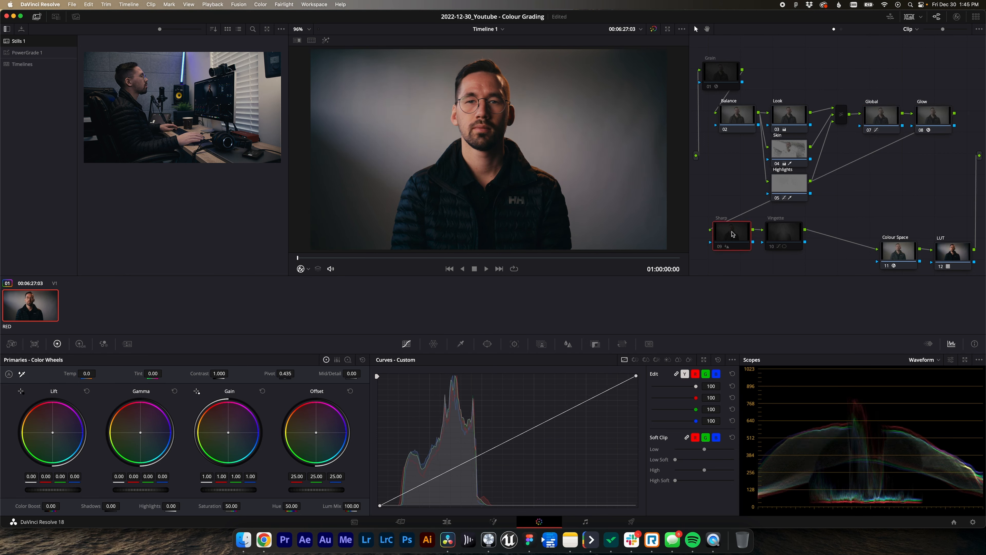
- Re-enable the Sharp, Vingette and Grain nodes so the whole node tree is active
click(732, 233)
click(782, 234)
key(super+d)
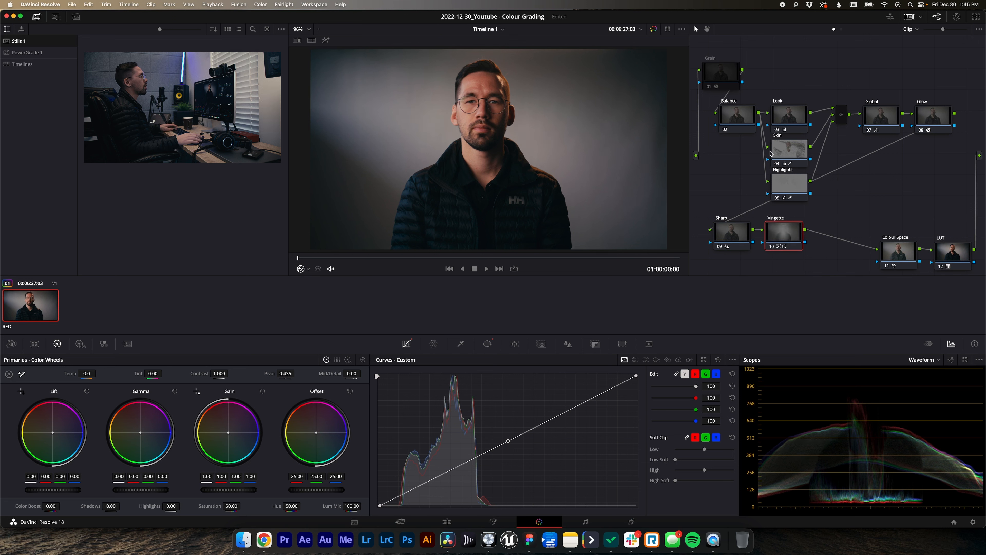
click(726, 73)
key(super+d)
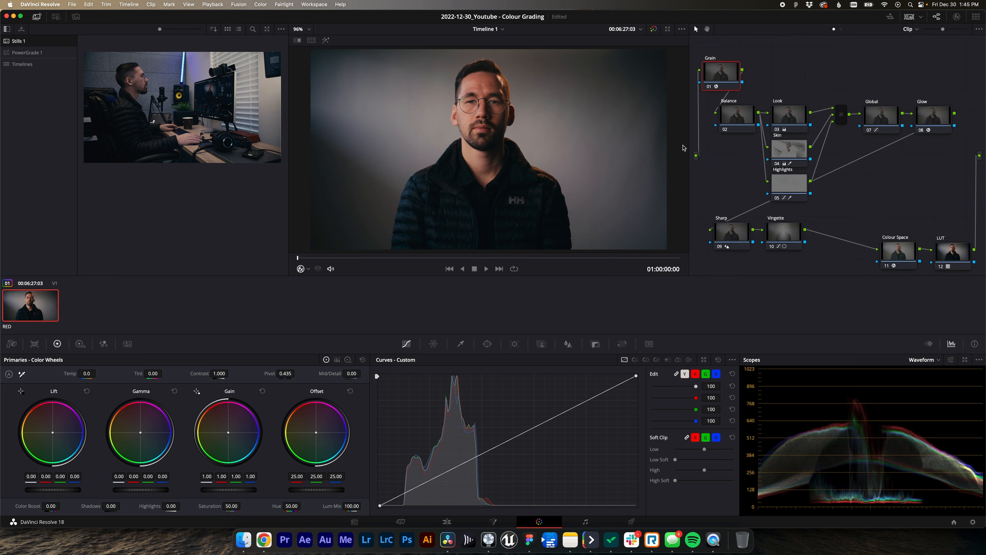
- Slightly reduce the Global node's saturation and compare the image with that node disabled and enabled
click(878, 118)
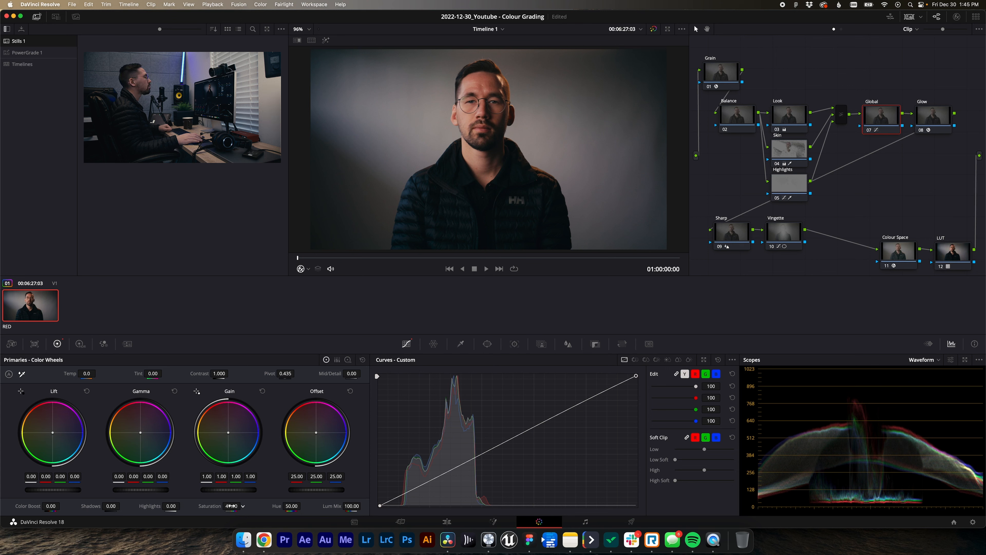
key(super+d)
key(super+d)
key(super+d)
key(super+d)
drag(233, 505, 233, 505)
click(232, 506)
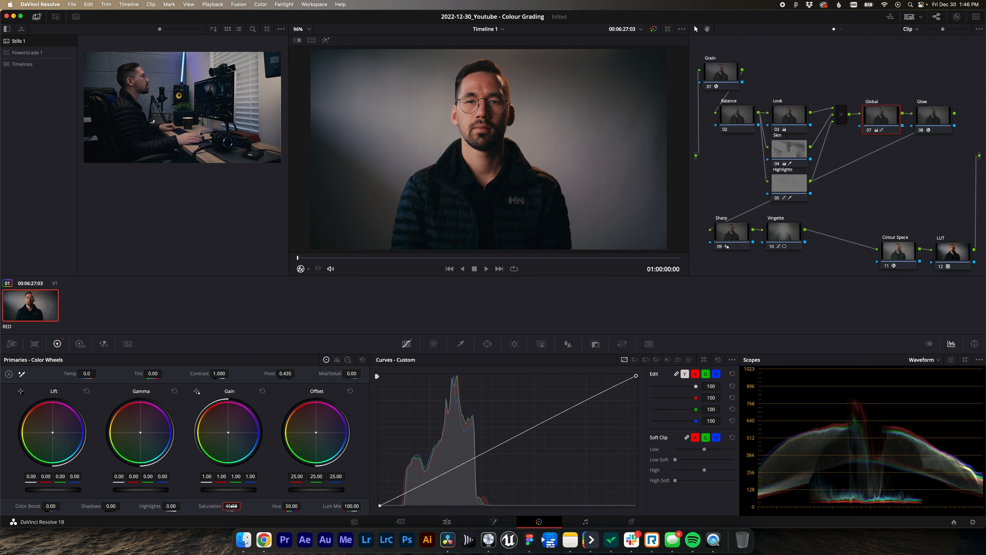
drag(232, 505, 233, 505)
click(233, 506)
click(233, 506)
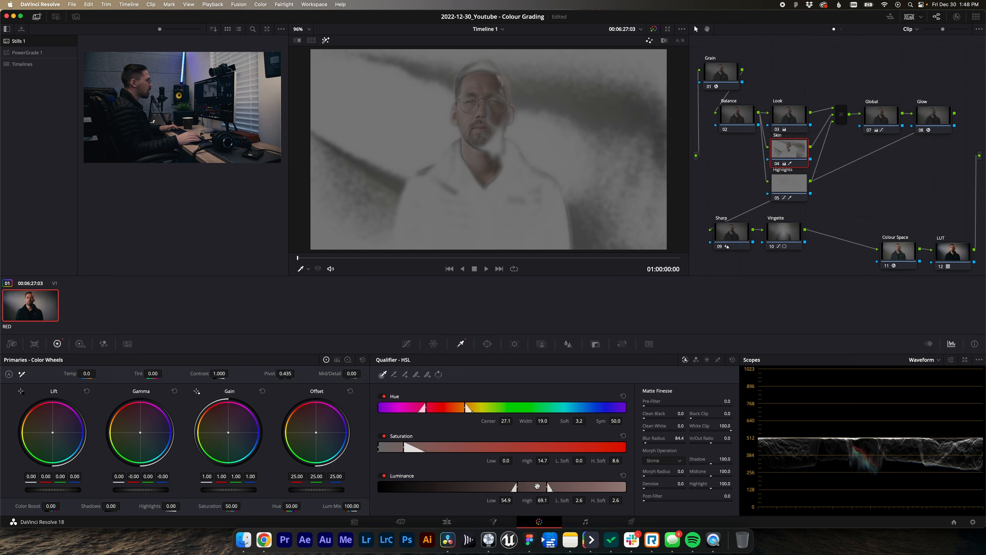
- Refine the Skin node's qualifier matte with luminance low 54.6 and high 68.8, denoise 48.2 and blur radius 86.3, and leave the highlight view
drag(538, 486, 536, 486)
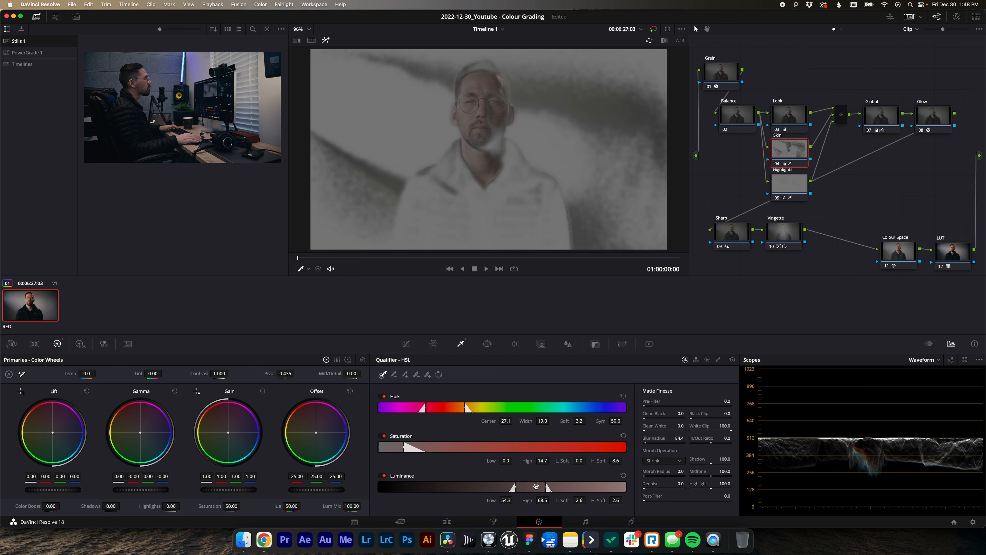
drag(525, 487, 529, 487)
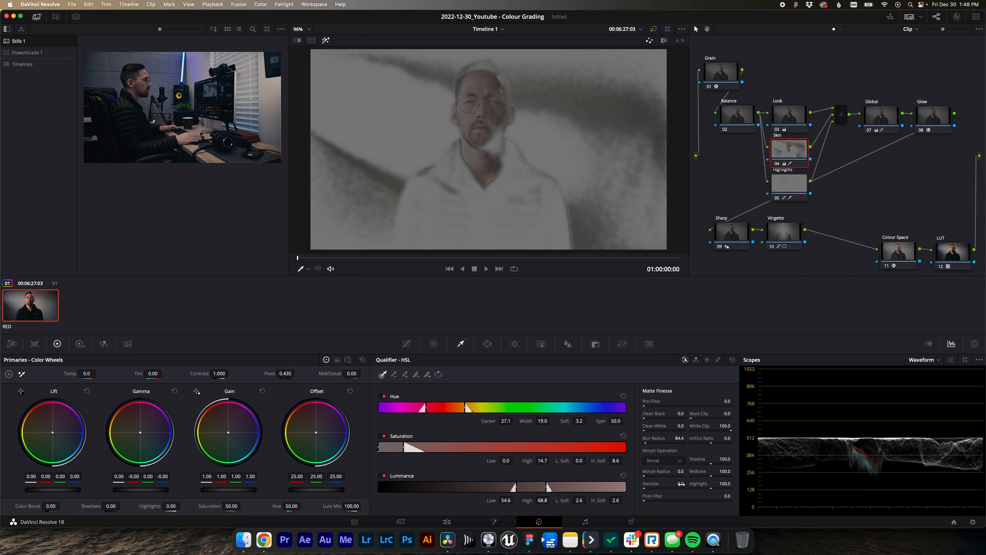
drag(719, 484, 839, 485)
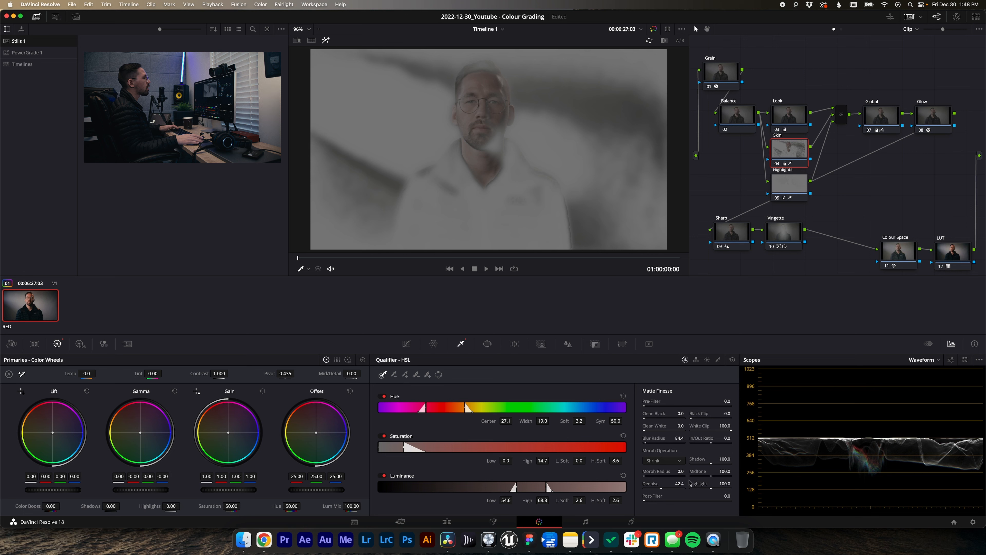
drag(681, 482, 688, 481)
drag(687, 438, 688, 437)
key(shift+h)
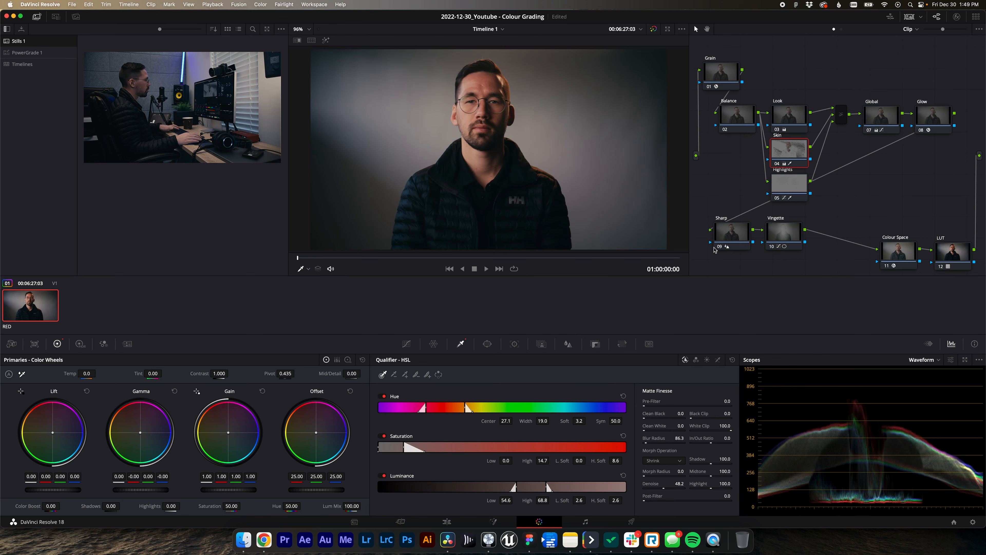